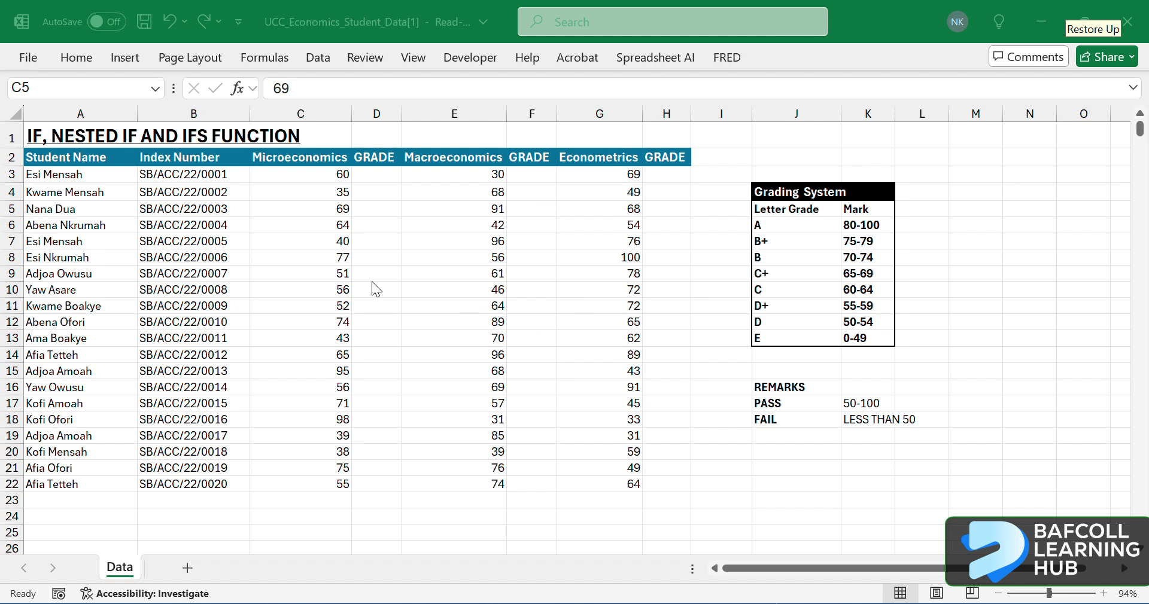
pyautogui.scroll(-4, 293, 313)
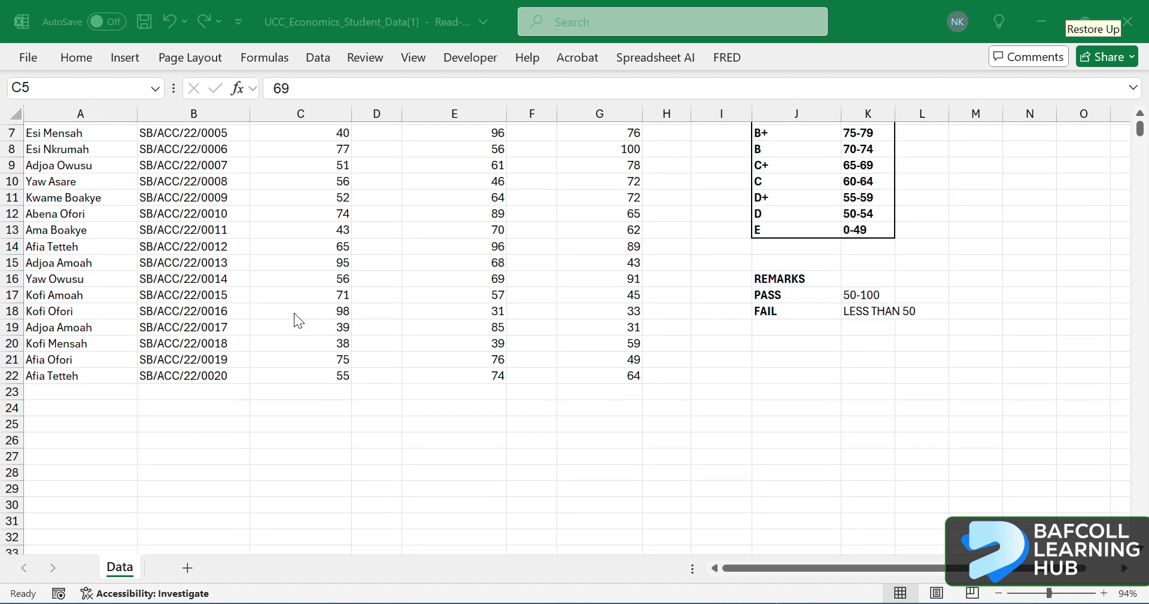
pyautogui.scroll(1, 293, 314)
pyautogui.scroll(2, 293, 313)
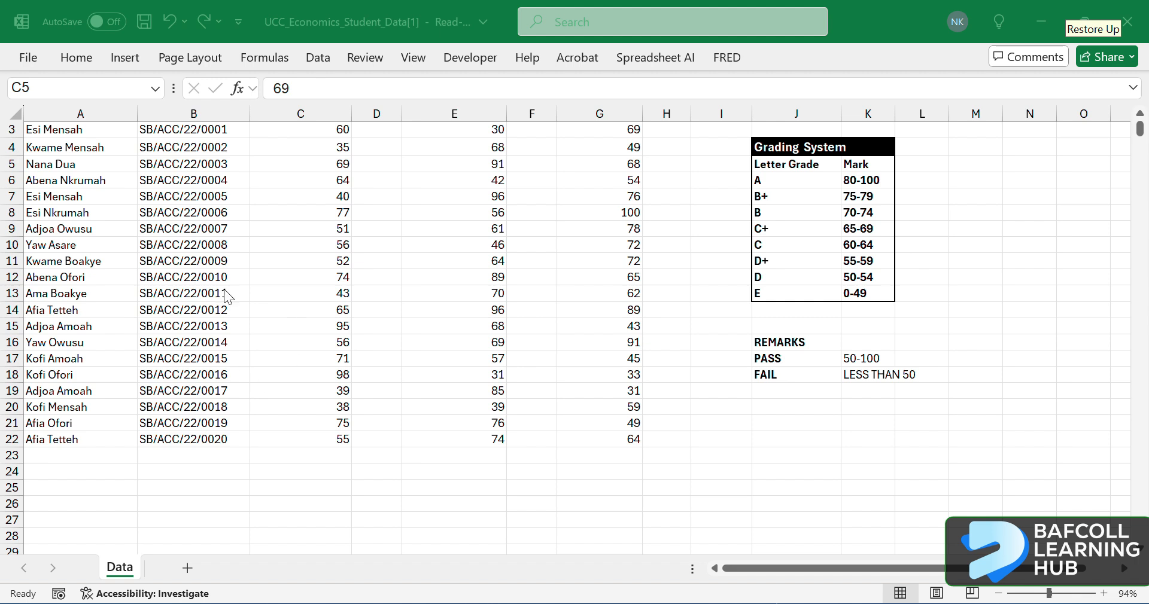
pyautogui.scroll(2, 335, 323)
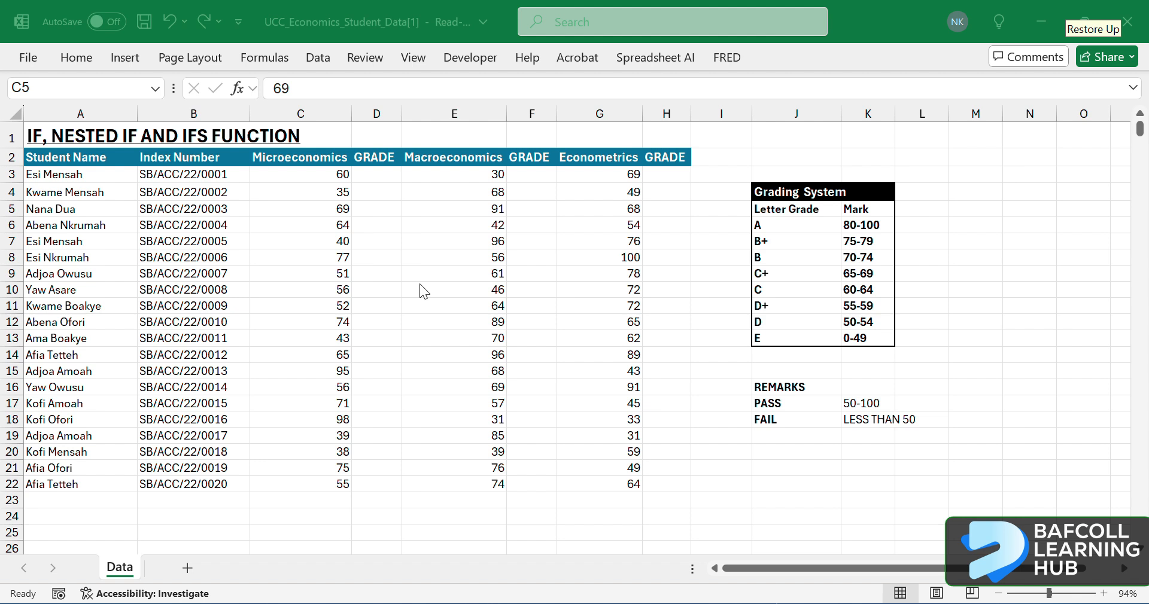
pyautogui.click(376, 232)
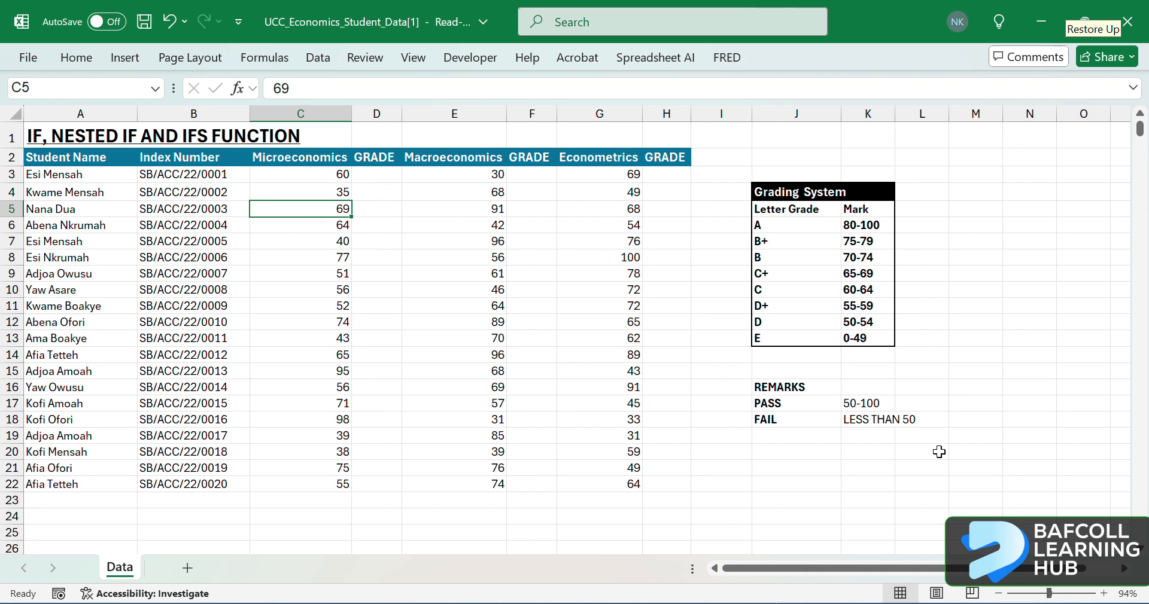
# Add the bold header SCORE in K16, beside the REMARKS header above the pass/fail criteria.
pyautogui.keyDown('ctrl'); pyautogui.scroll(6, 821, 434); pyautogui.keyUp('ctrl')
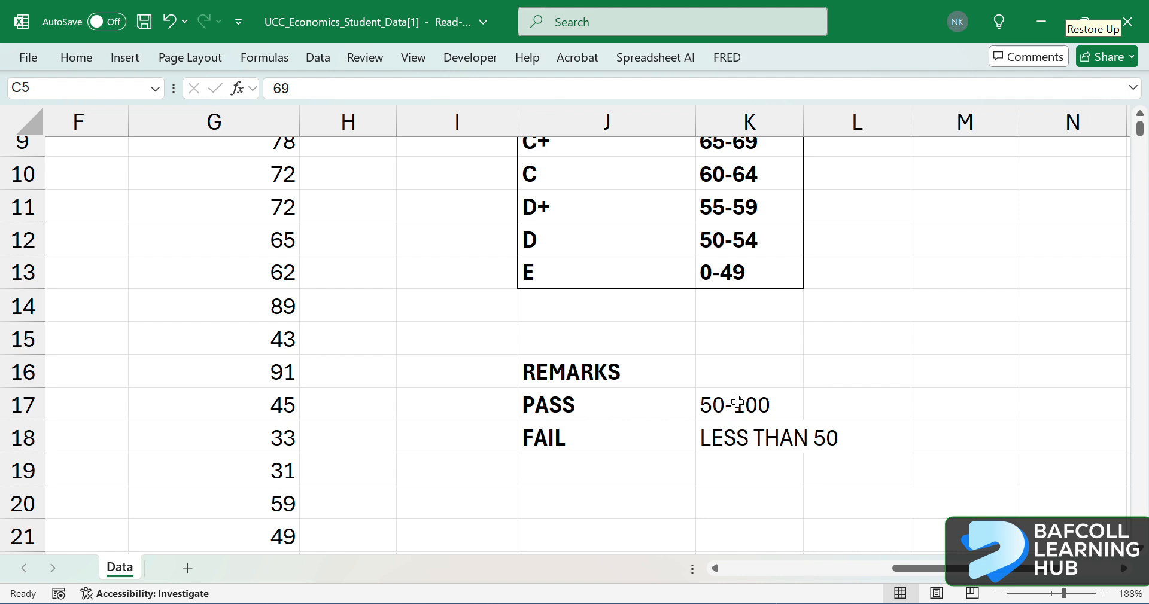
pyautogui.click(730, 373)
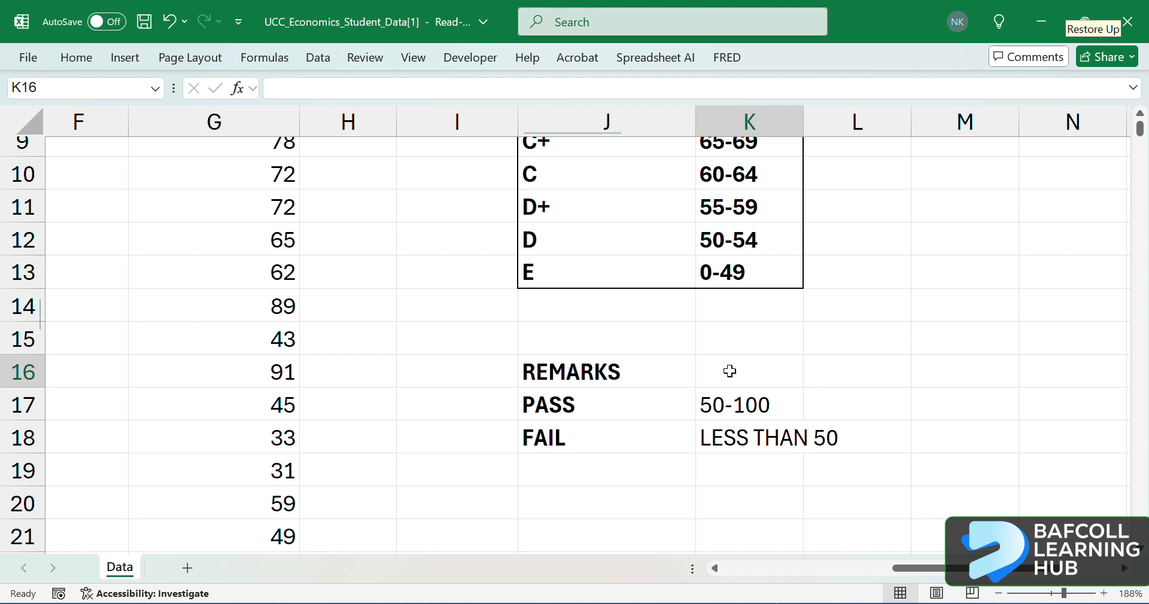
pyautogui.write('SCORE')
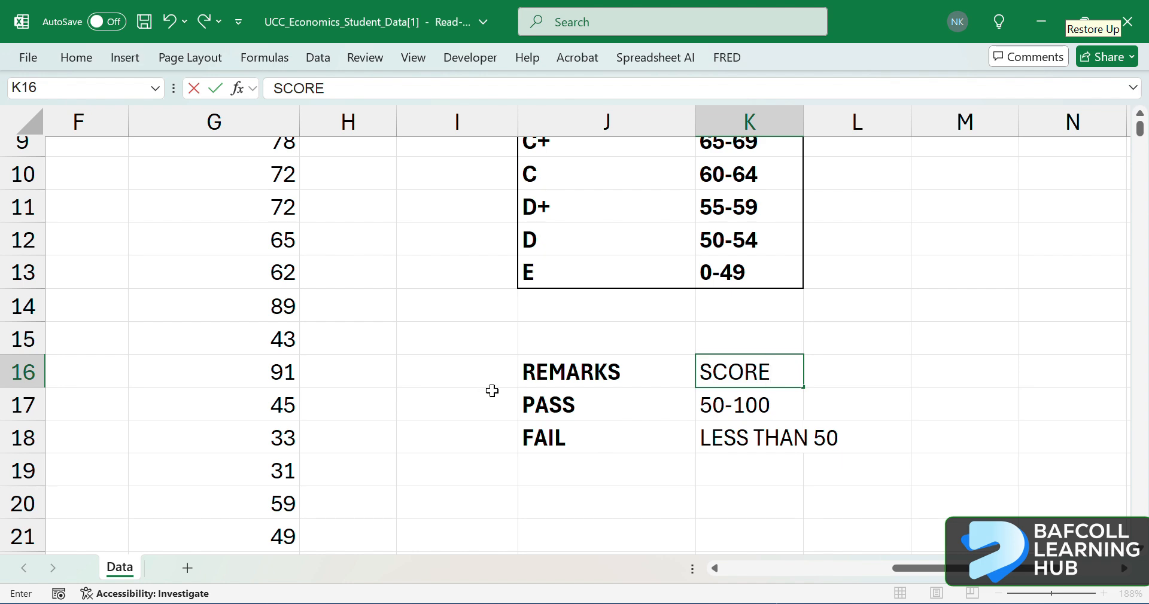
pyautogui.hotkey('ctrl', 'Return')
pyautogui.click(404, 316)
# Replace the GRADE header beside Microeconomics in D2 with REMARKS.
pyautogui.scroll(-6, 404, 317)
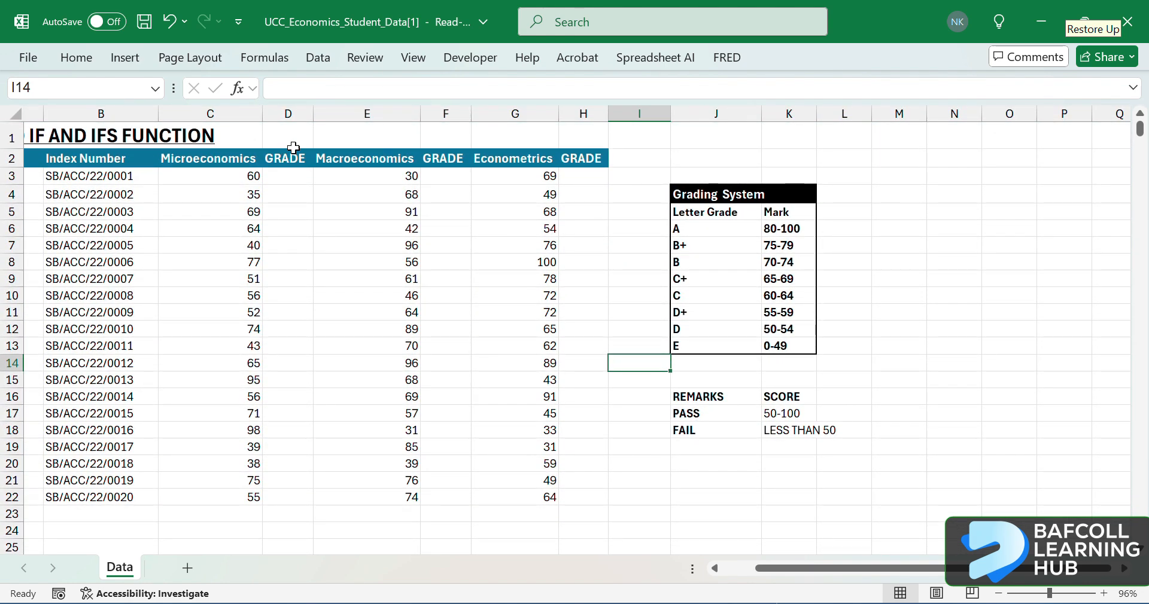
pyautogui.doubleClick(293, 158)
pyautogui.press('BackSpace')
pyautogui.press('BackSpace')
pyautogui.press('BackSpace')
pyautogui.press('BackSpace')
pyautogui.press('BackSpace')
pyautogui.write('REMARKS')
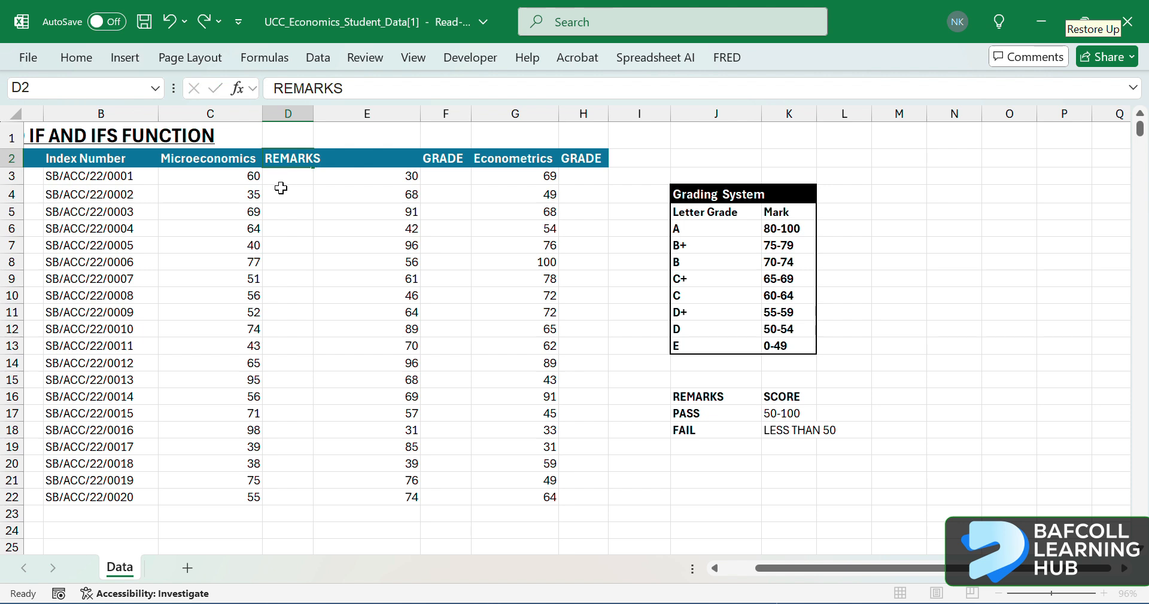
pyautogui.click(278, 190)
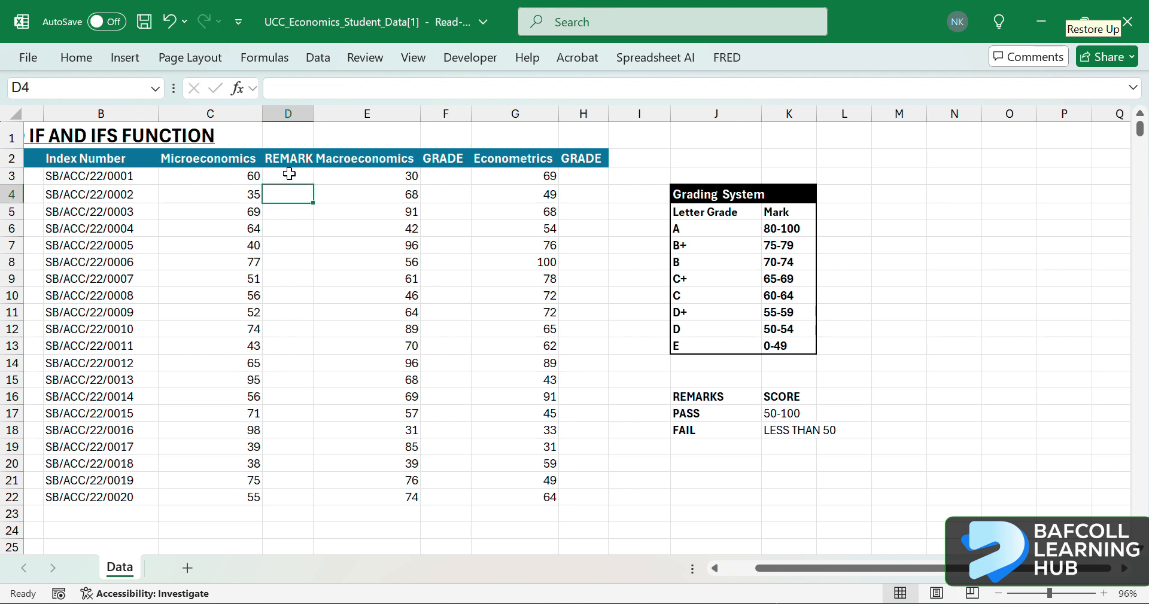
pyautogui.click(289, 174)
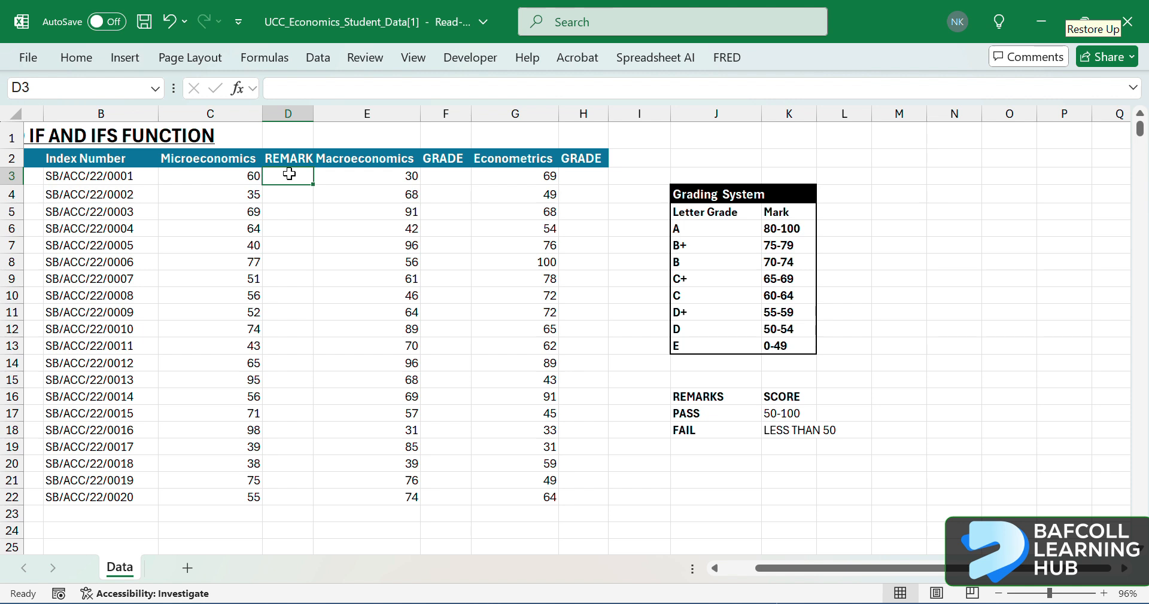
pyautogui.write('=')
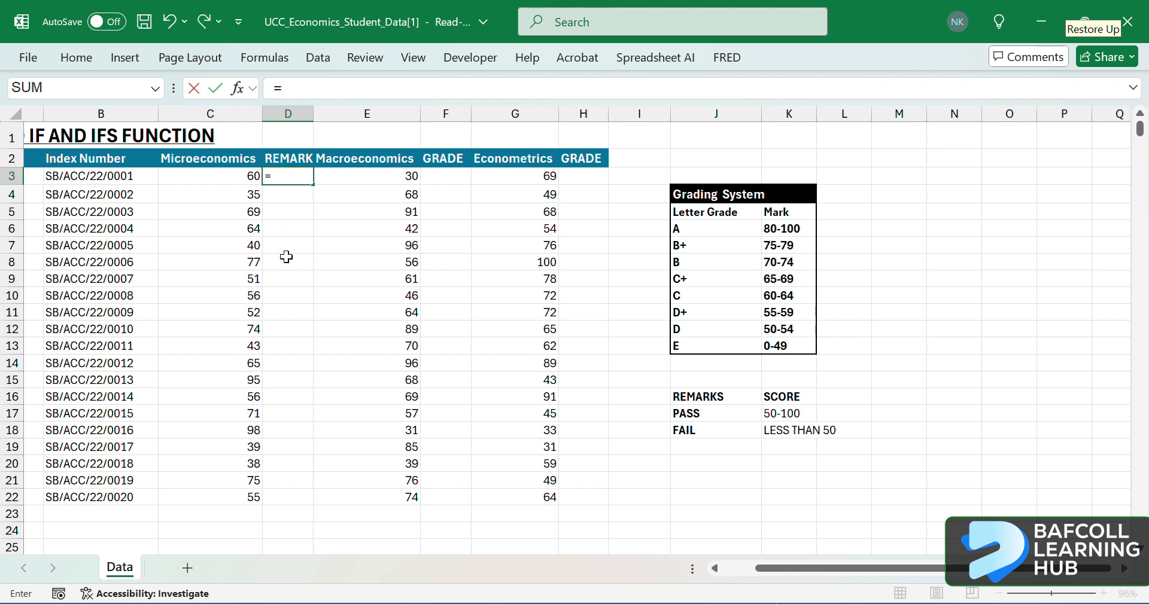
pyautogui.press('Escape')
pyautogui.click(342, 245)
# Begin an IF formula in D3 with the logical test C3>50 for the first student's Microeconomics mark.
pyautogui.keyDown('ctrl'); pyautogui.scroll(5, 306, 257); pyautogui.keyUp('ctrl')
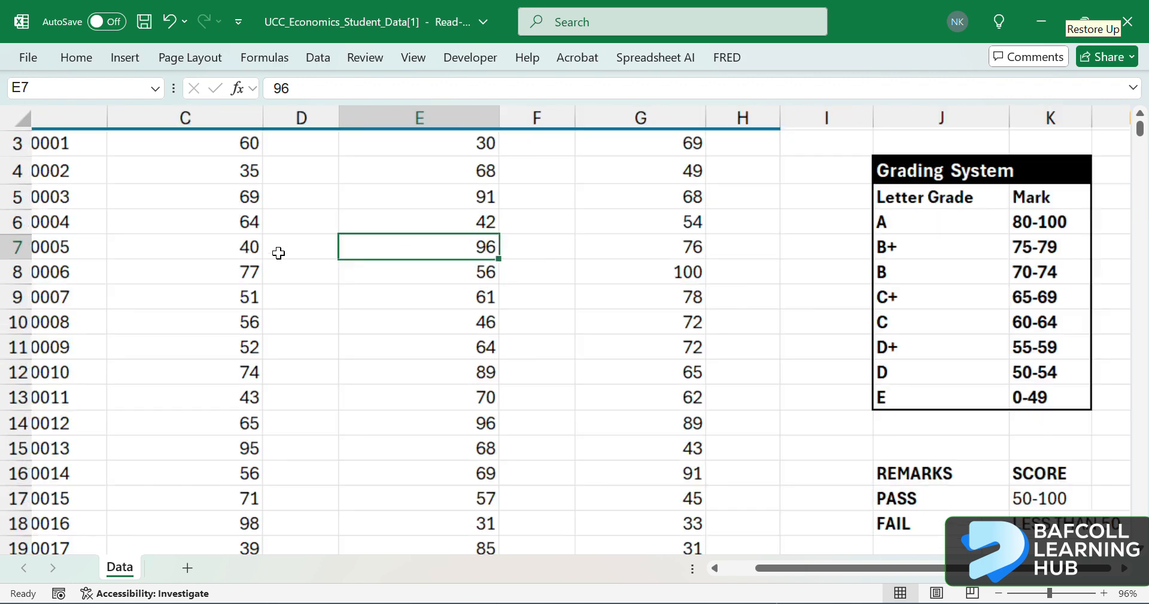
pyautogui.click(384, 225)
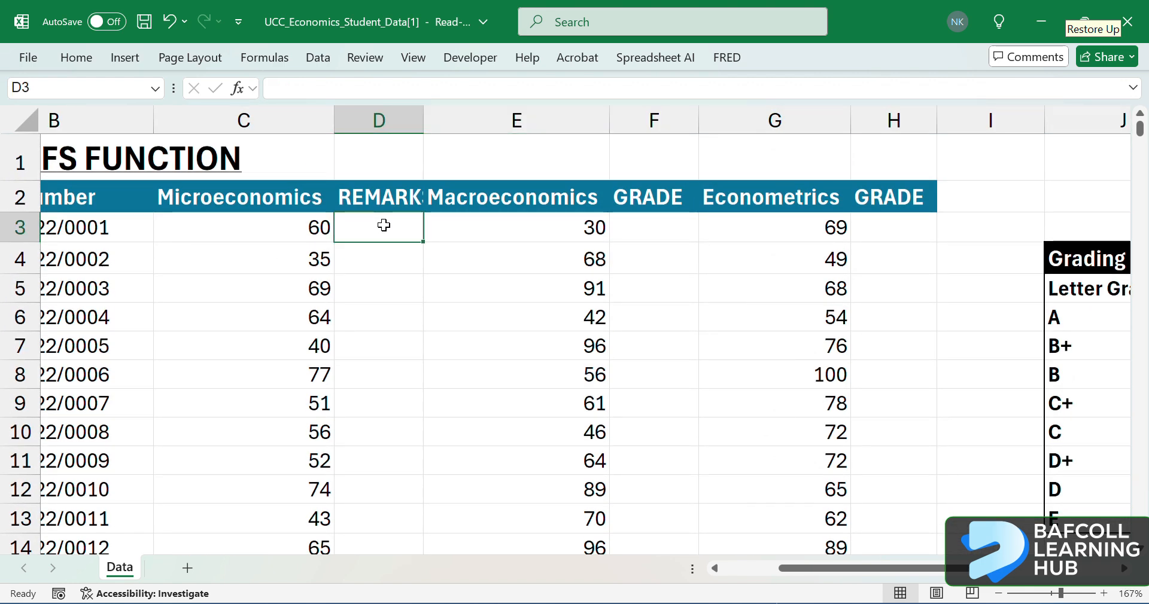
pyautogui.write('=IF')
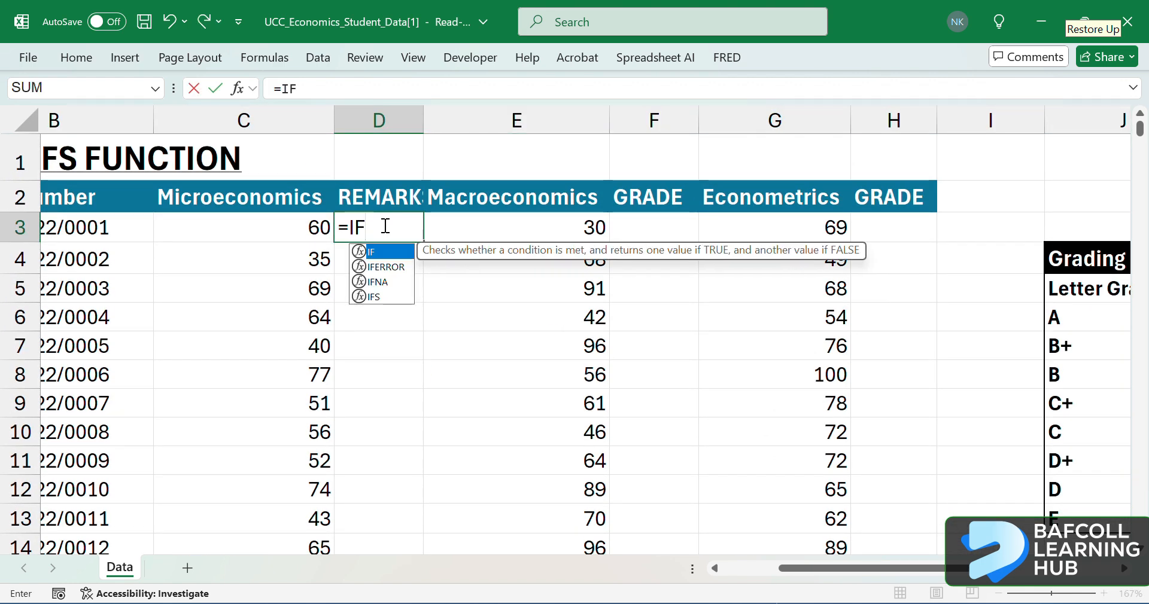
pyautogui.write('(')
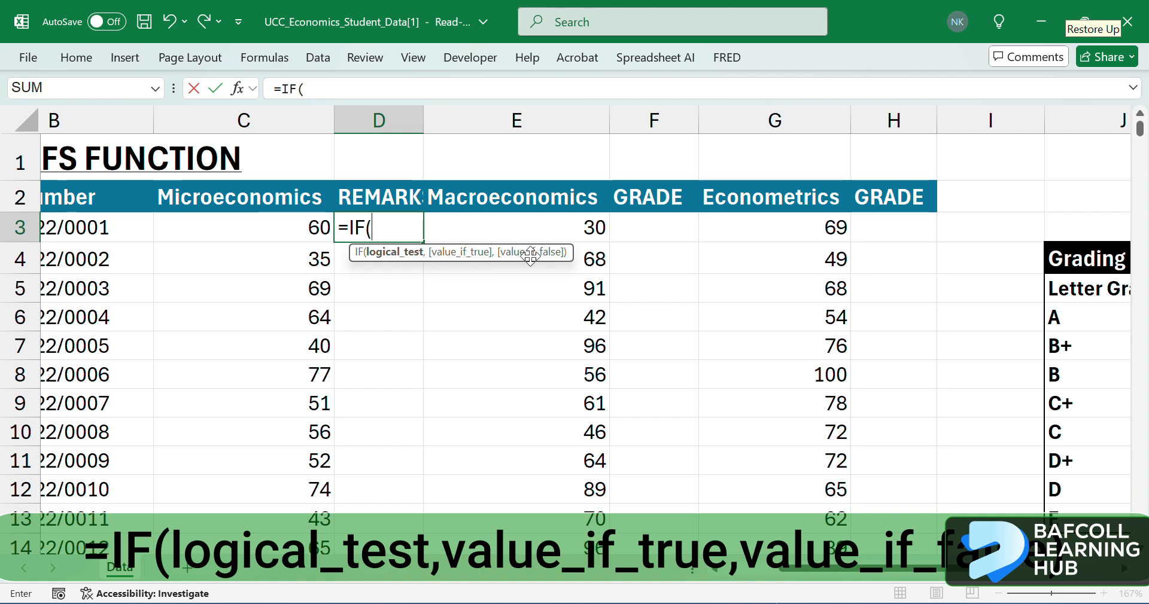
pyautogui.hscroll(2, 418, 374)
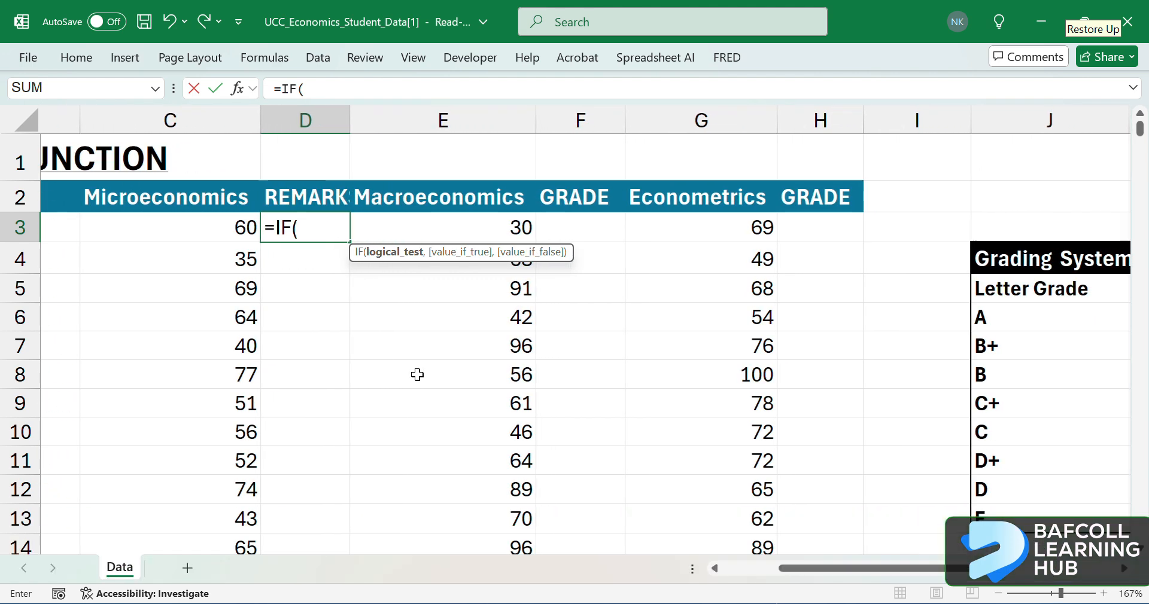
pyautogui.hscroll(1, 418, 374)
pyautogui.hscroll(-2, 418, 375)
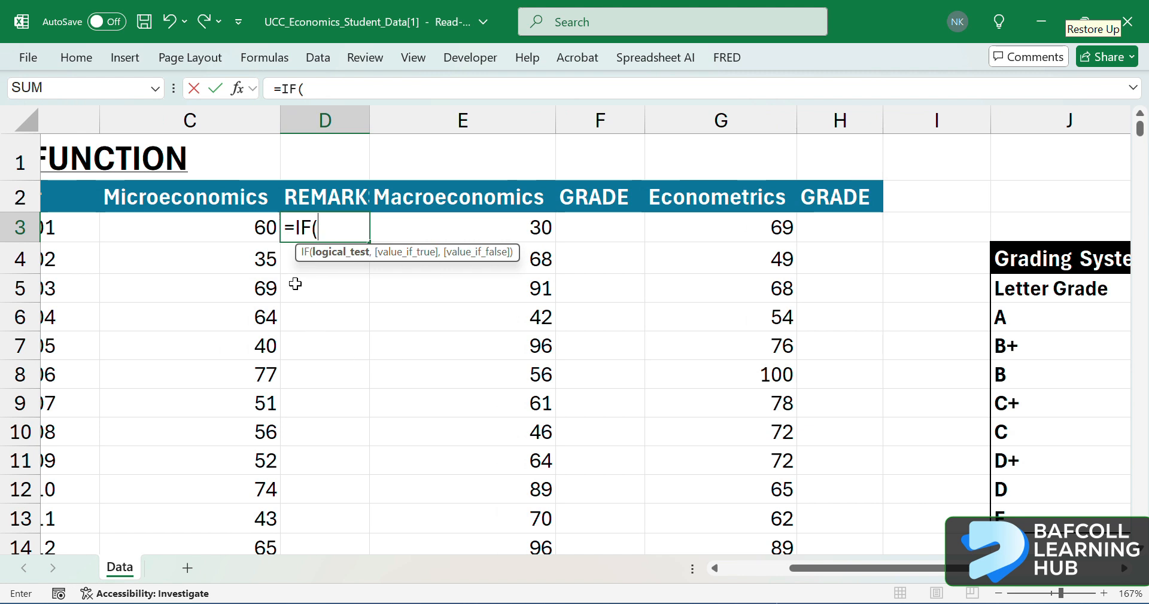
pyautogui.click(239, 230)
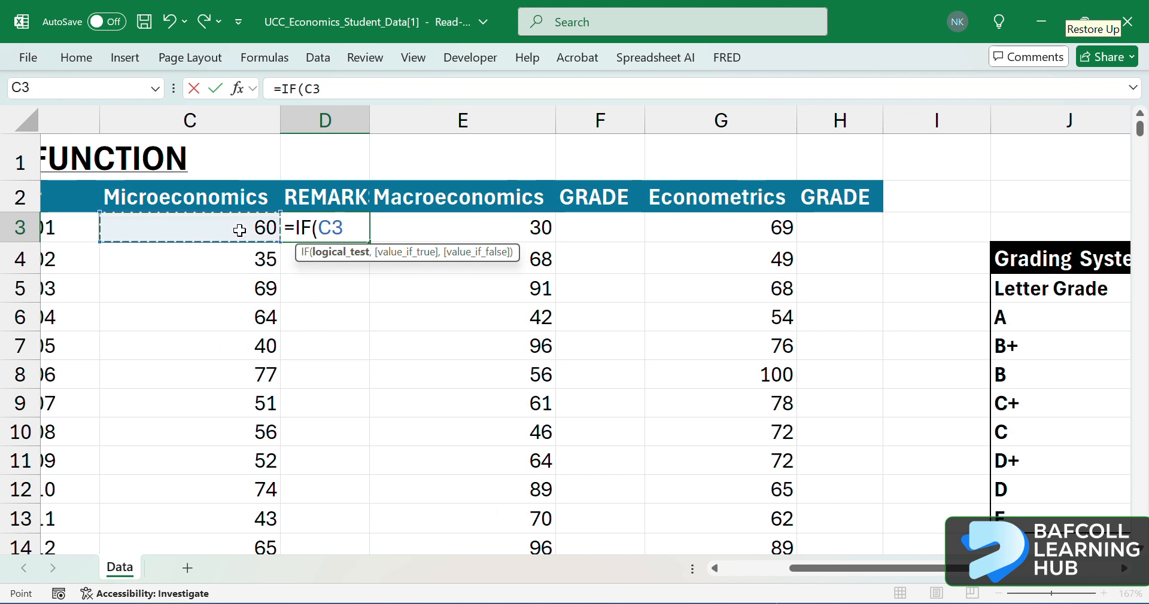
pyautogui.write('>')
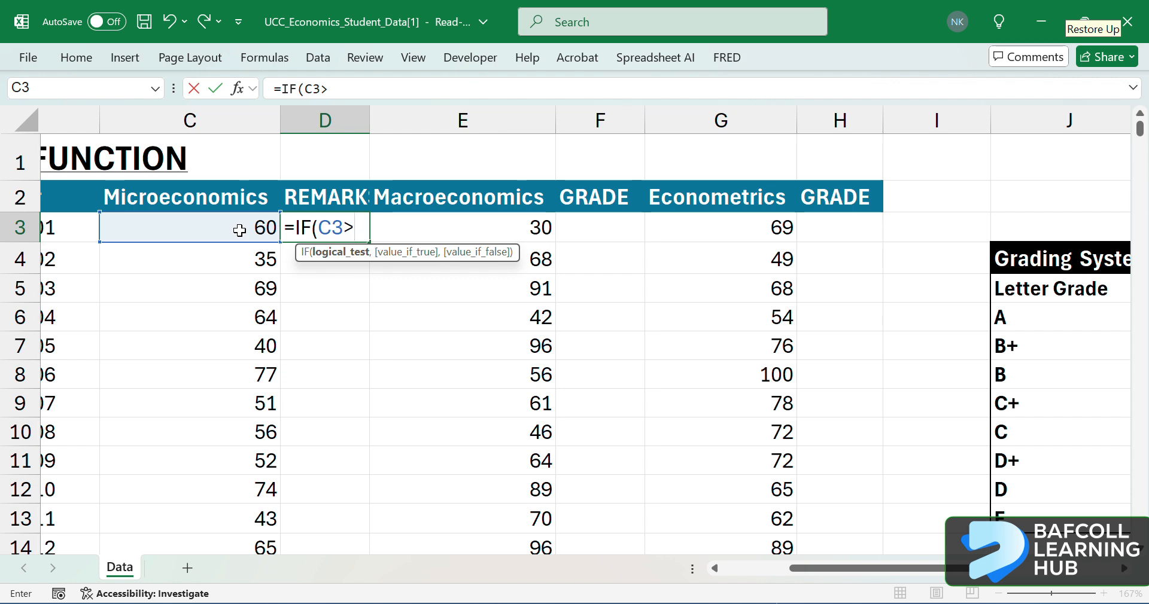
pyautogui.hscroll(1, 670, 315)
pyautogui.hscroll(1, 669, 315)
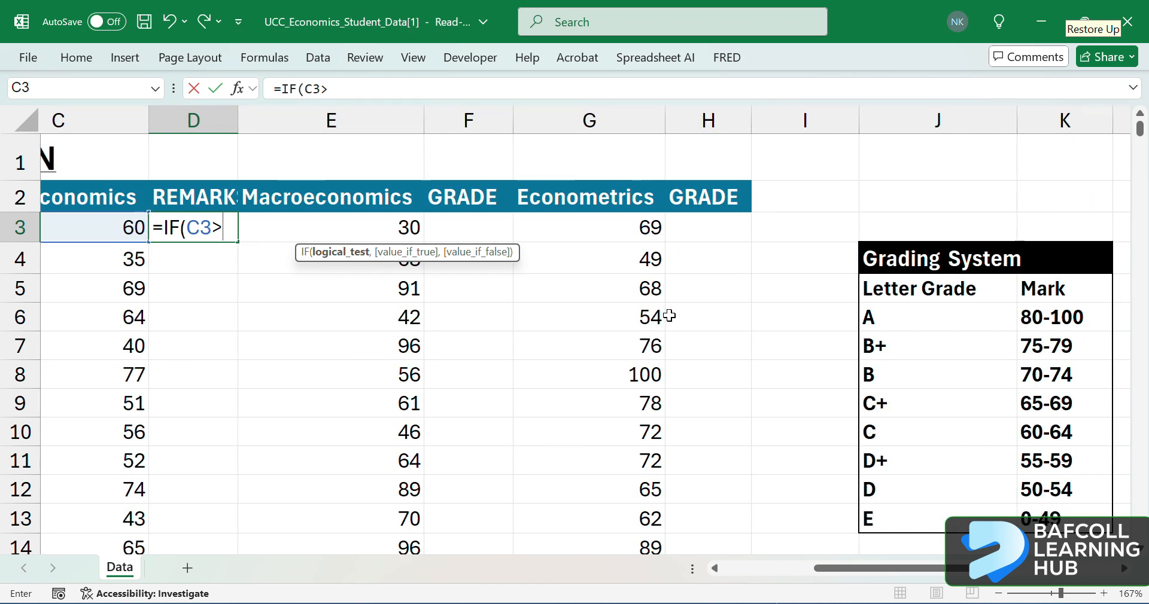
pyautogui.write('50')
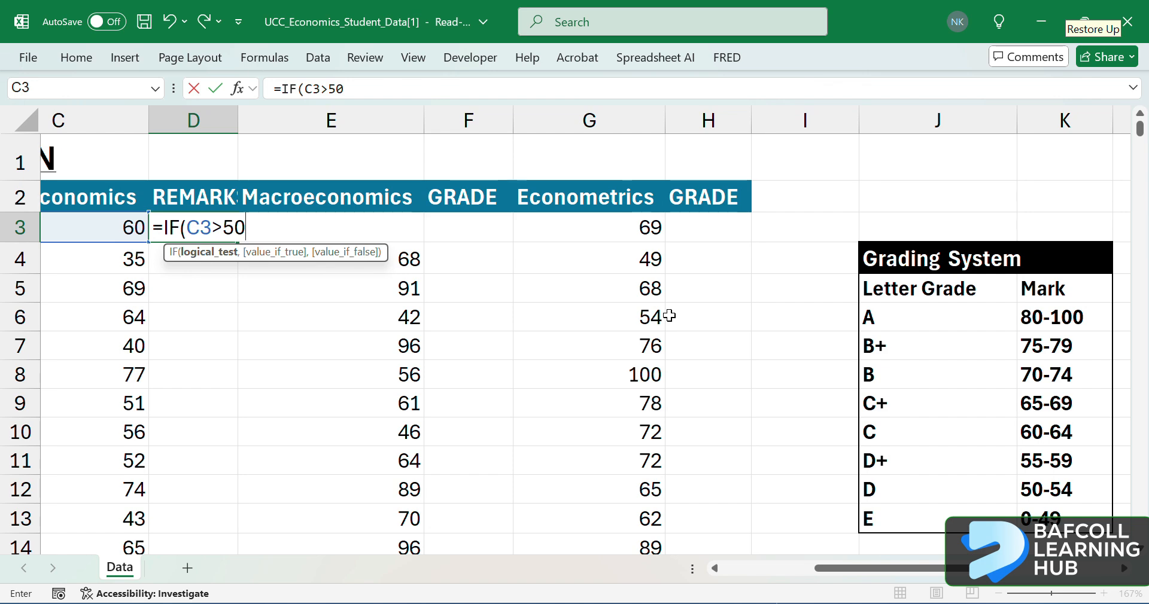
# Set the IF formula's value if true to the PASS cell as the absolute reference $J$17.
pyautogui.write(',')
pyautogui.scroll(-2, 1018, 473)
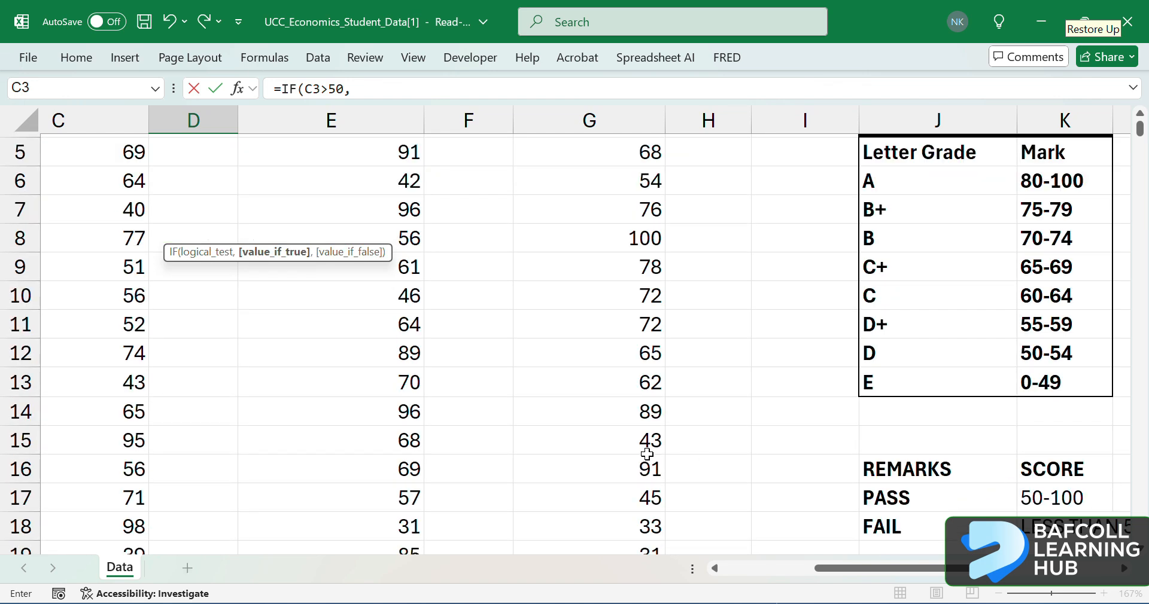
pyautogui.scroll(1, 580, 442)
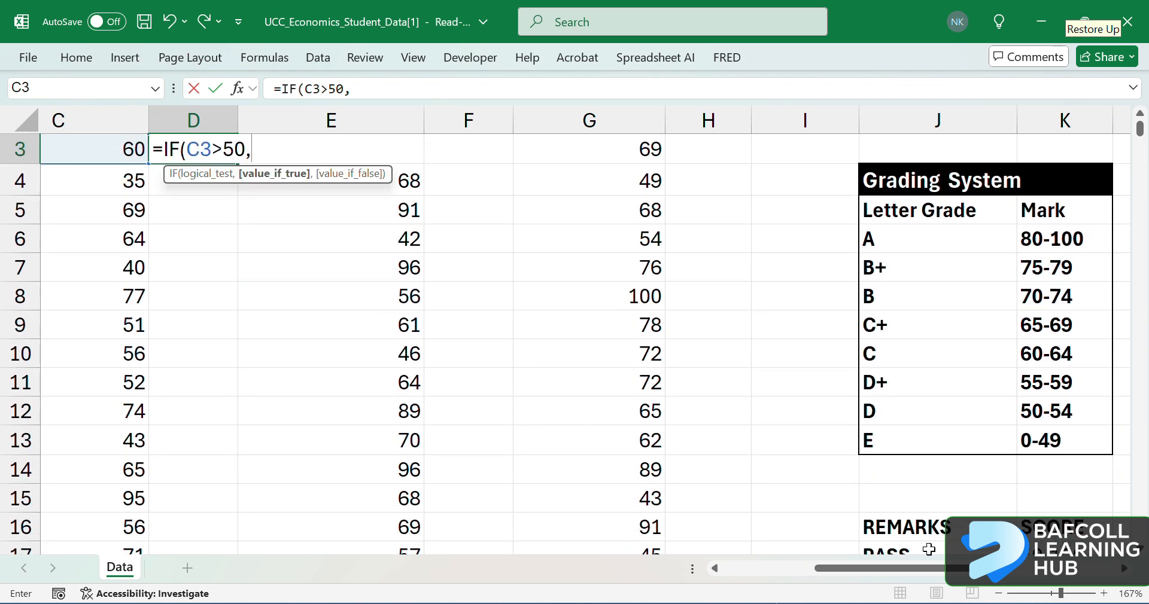
pyautogui.click(864, 545)
pyautogui.scroll(-1, 654, 425)
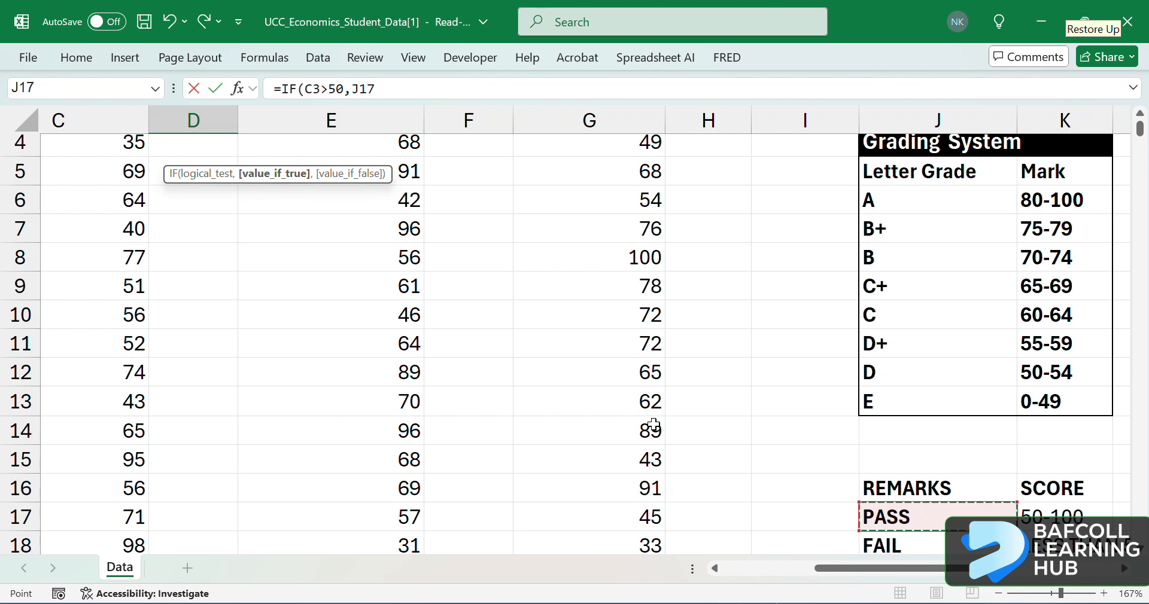
pyautogui.scroll(1, 654, 425)
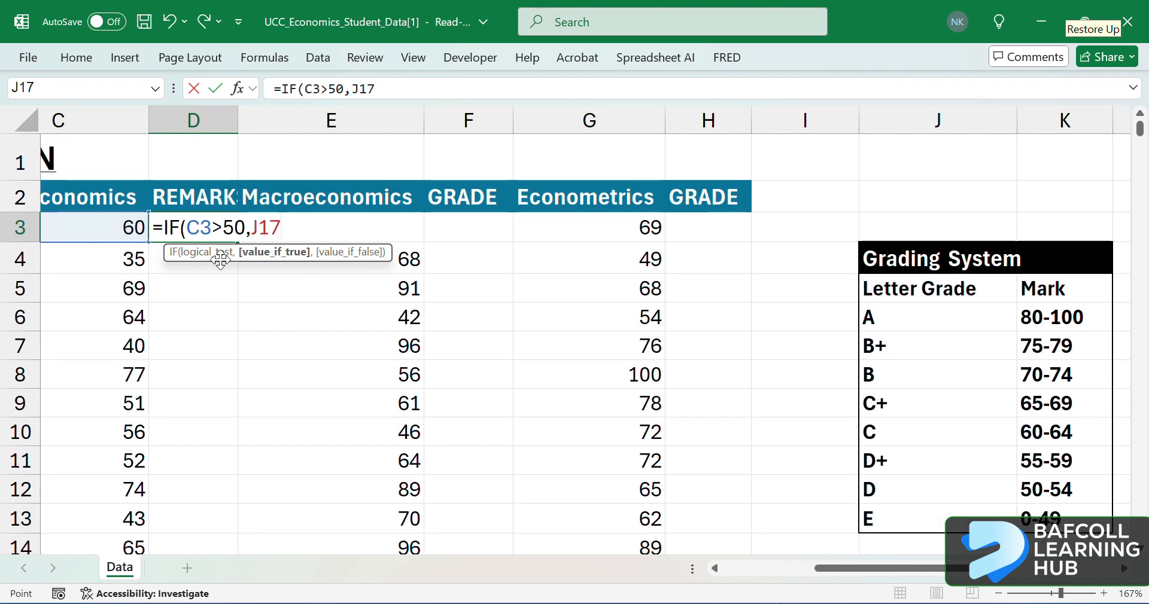
pyautogui.press('F4')
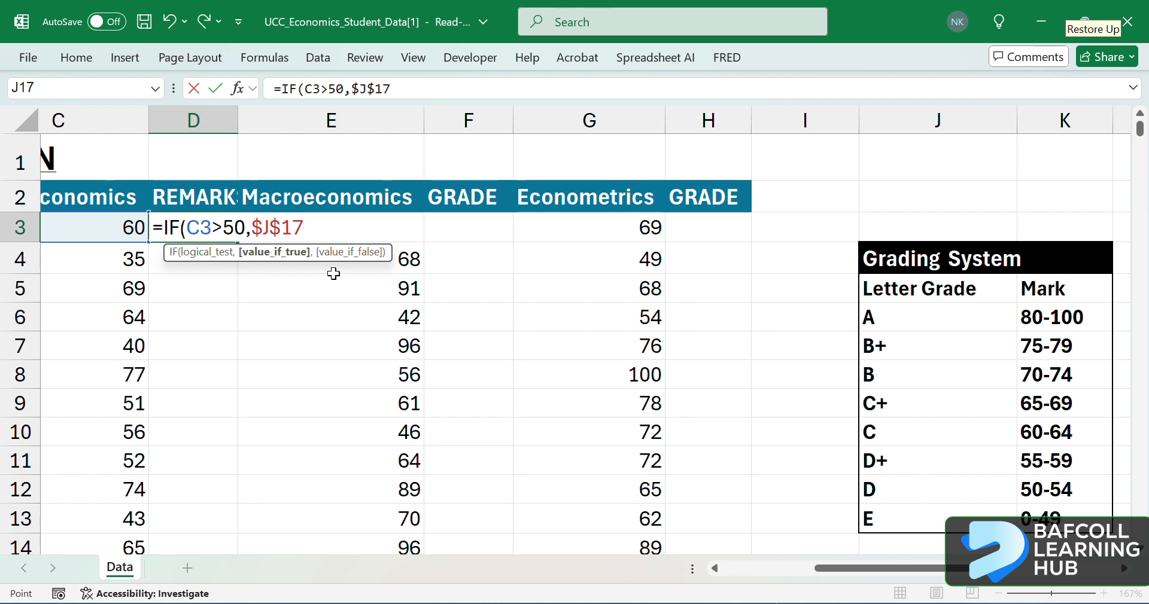
# Set the value if false to the FAIL cell as the absolute reference $J$18 and complete the D3 formula.
pyautogui.scroll(-1, 366, 401)
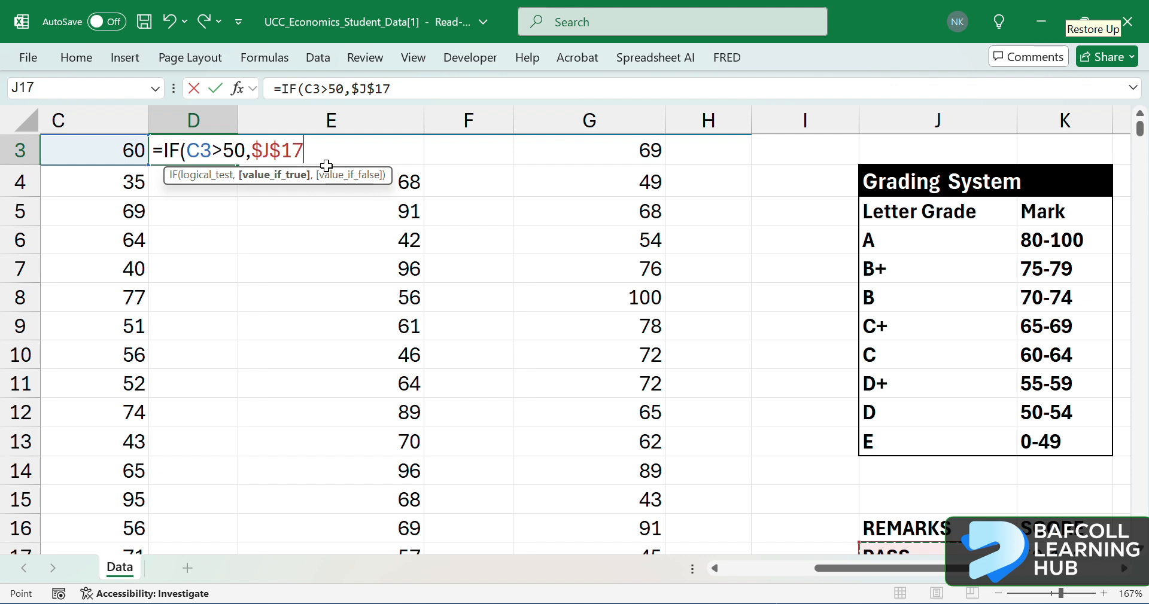
pyautogui.write(',')
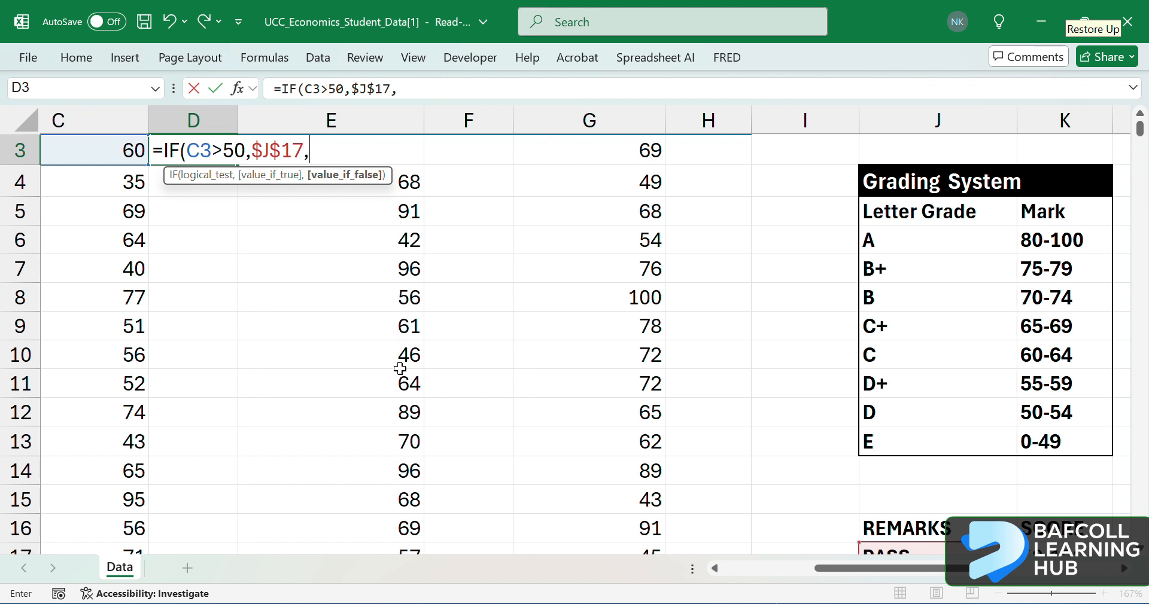
pyautogui.scroll(-1, 323, 218)
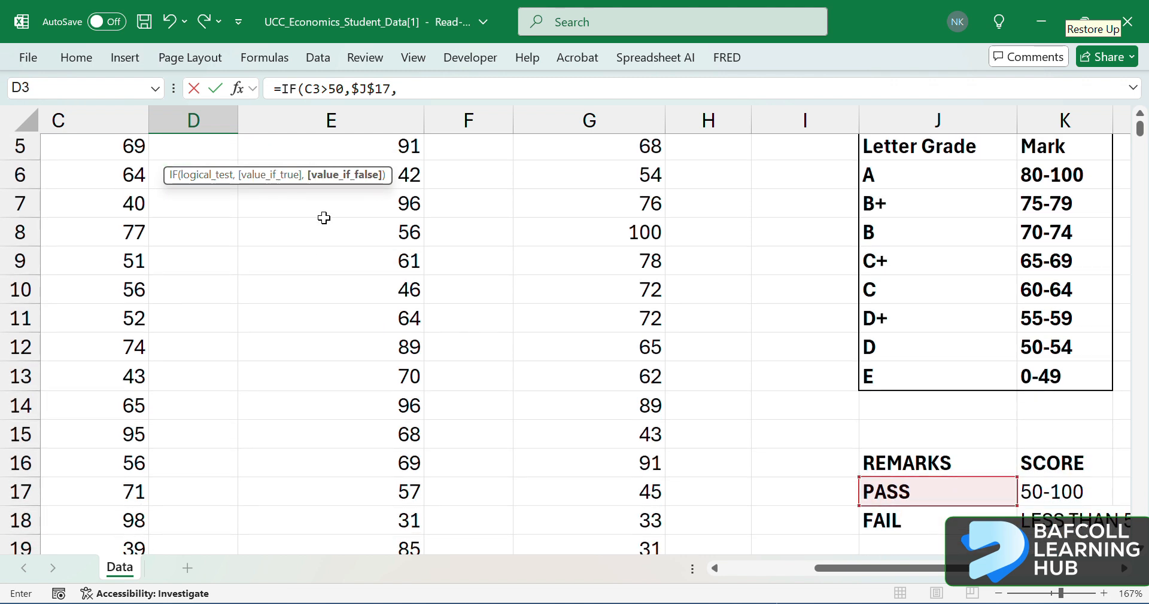
pyautogui.click(931, 520)
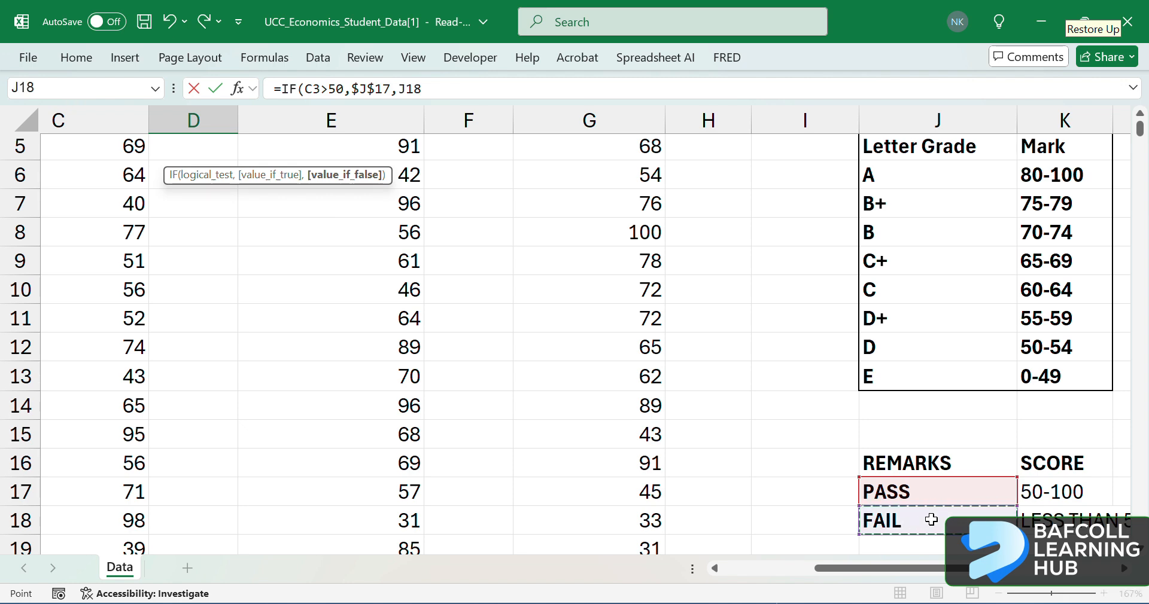
pyautogui.press('F4')
pyautogui.scroll(2, 931, 520)
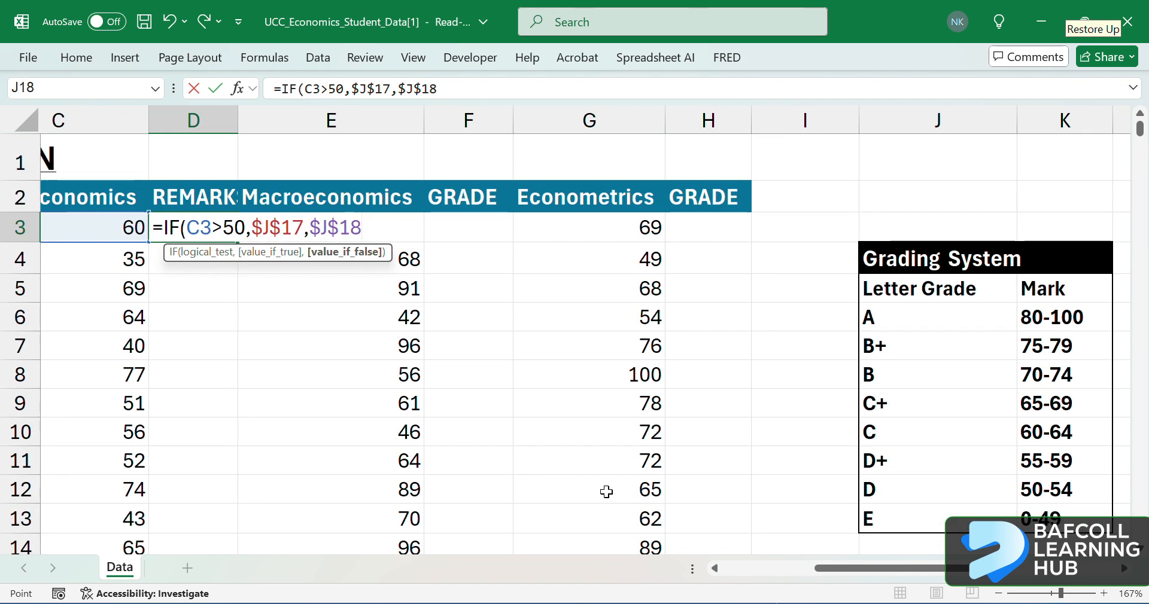
pyautogui.write(')')
pyautogui.press('Return')
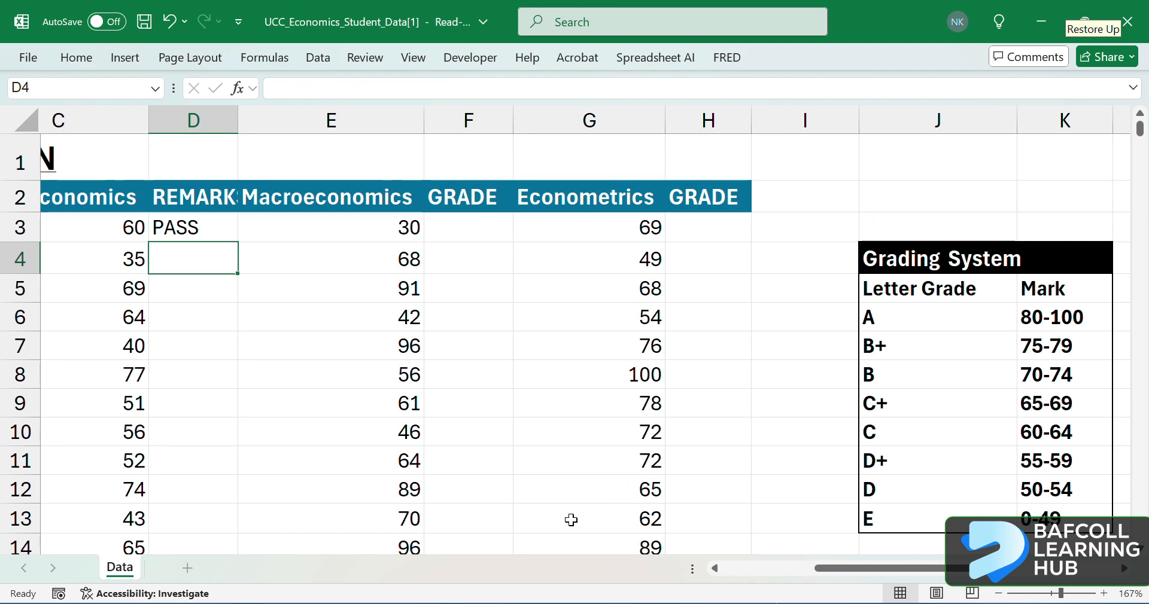
pyautogui.scroll(-6, 368, 447)
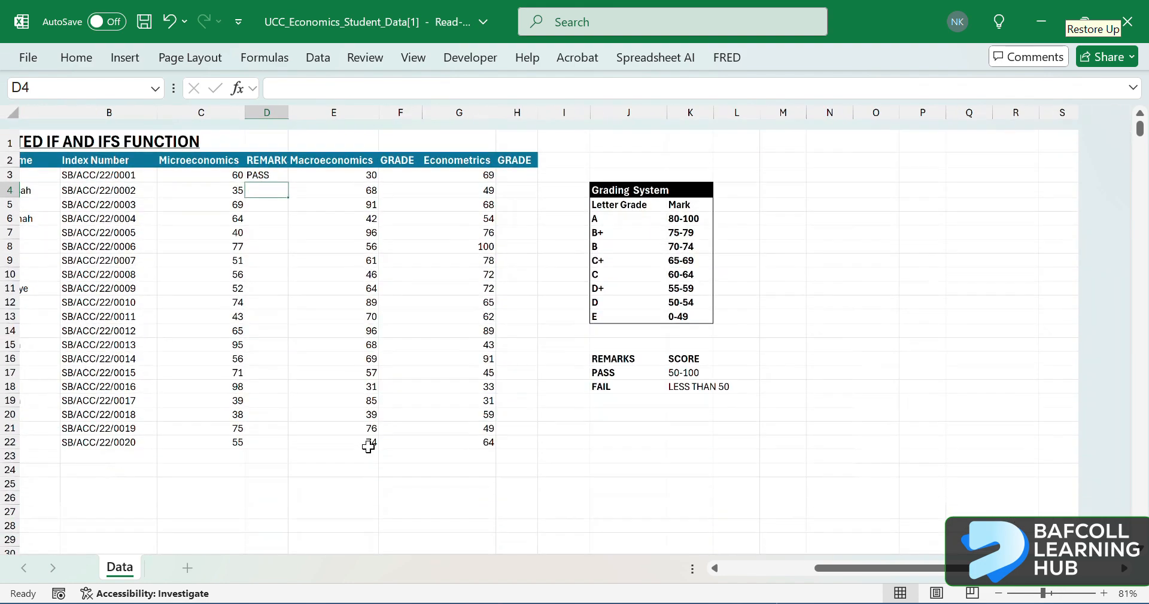
pyautogui.scroll(3, 368, 447)
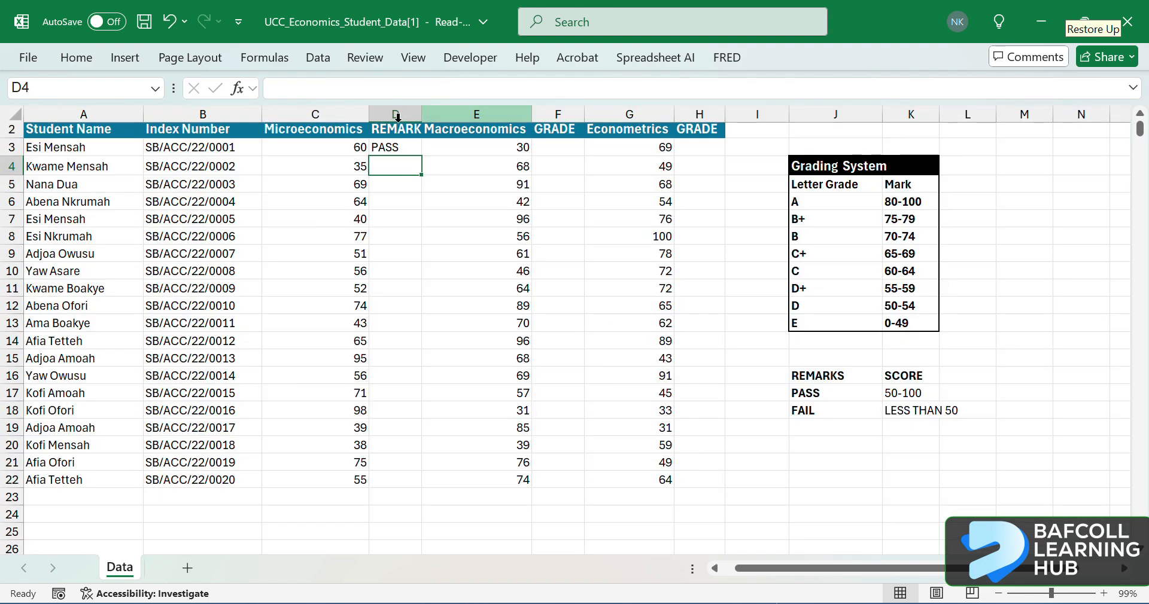
# Fill the D3 IF formula down through D22 to give every student's Microeconomics mark a remark.
pyautogui.click(379, 147)
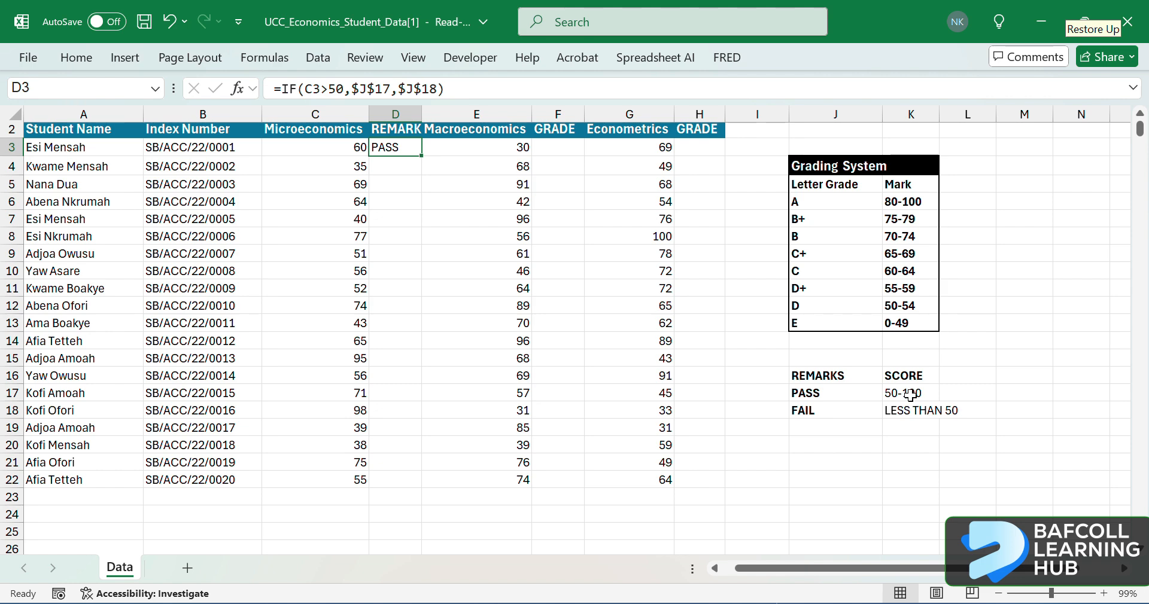
pyautogui.scroll(2, 412, 163)
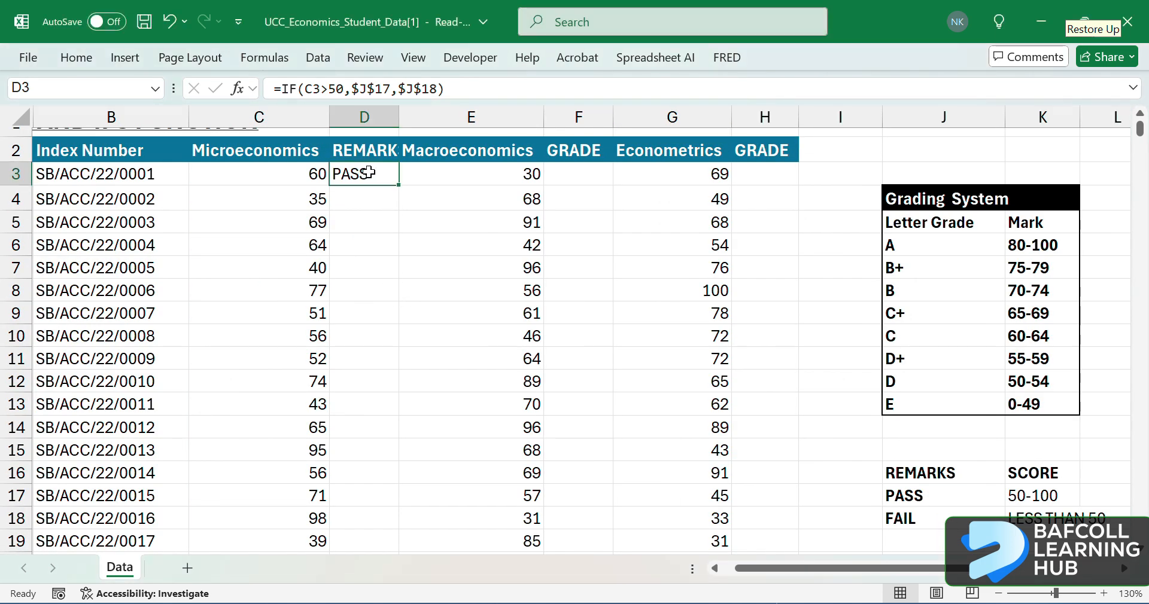
pyautogui.scroll(2, 401, 182)
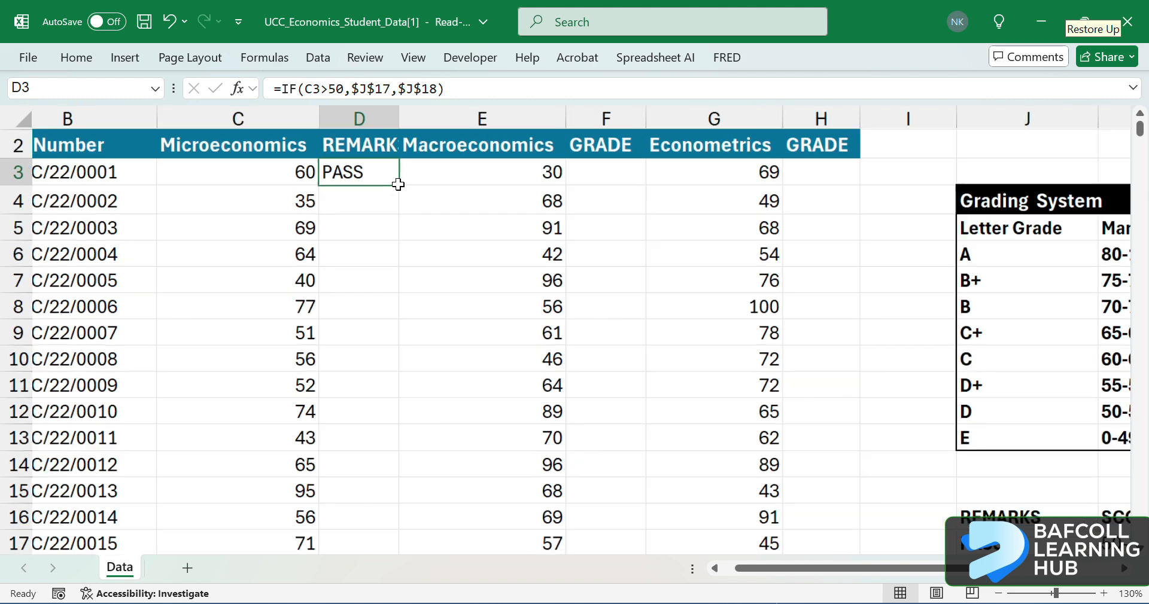
pyautogui.hscroll(-1, 436, 188)
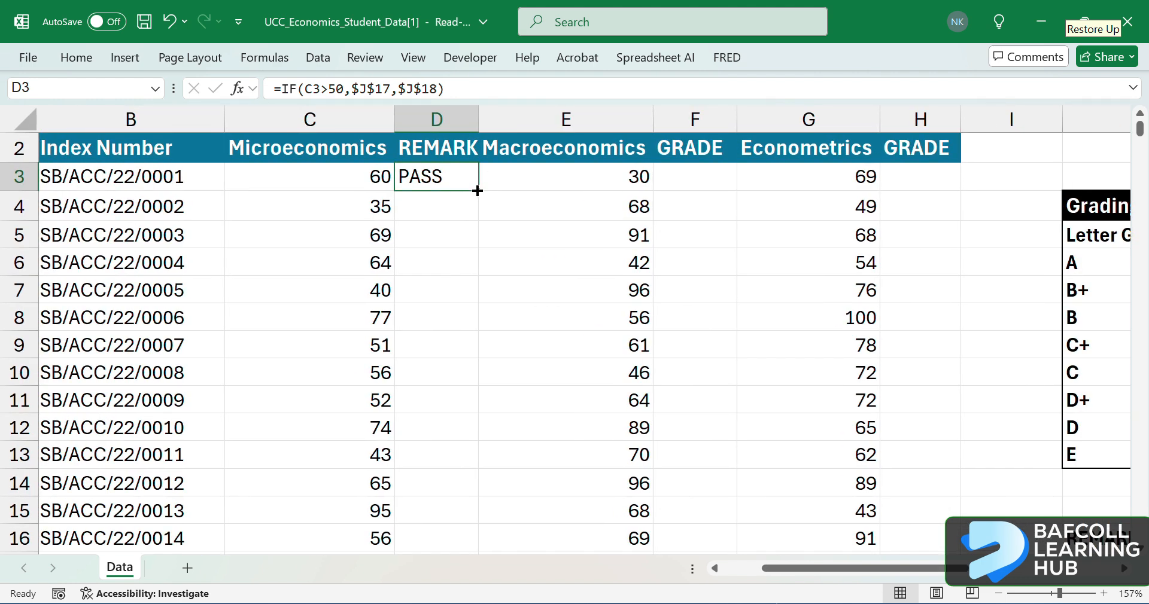
pyautogui.doubleClick(477, 190)
pyautogui.scroll(-1, 441, 397)
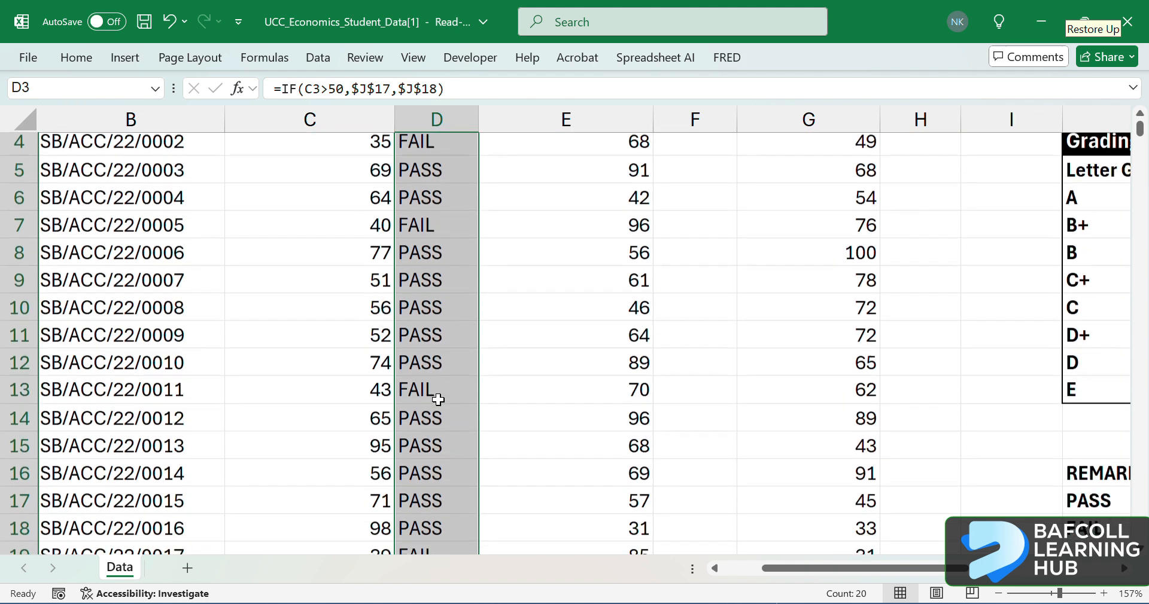
pyautogui.scroll(-3, 439, 400)
pyautogui.scroll(-1, 439, 400)
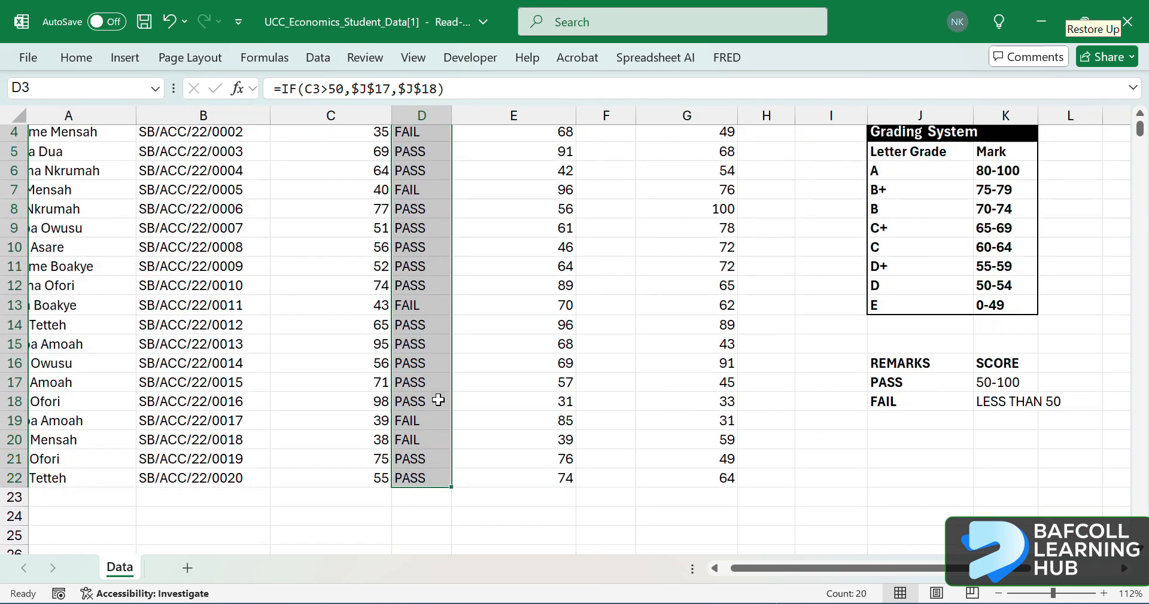
pyautogui.scroll(2, 438, 400)
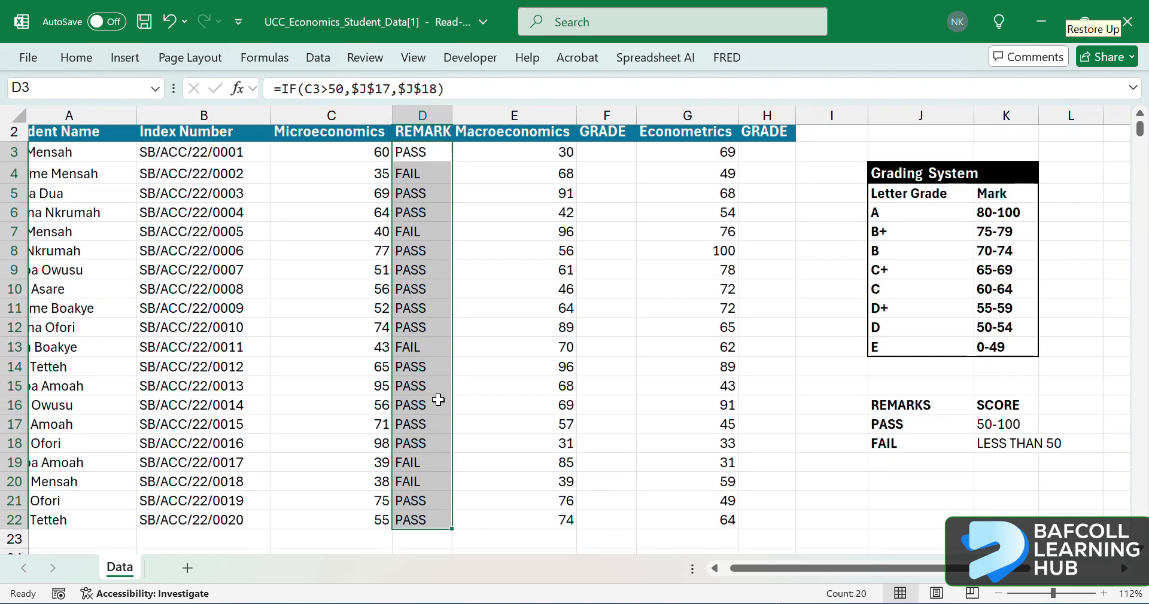
# Copy the D3 formula and paste only the formula into F3 for the first student's Macroeconomics mark.
pyautogui.click(606, 154)
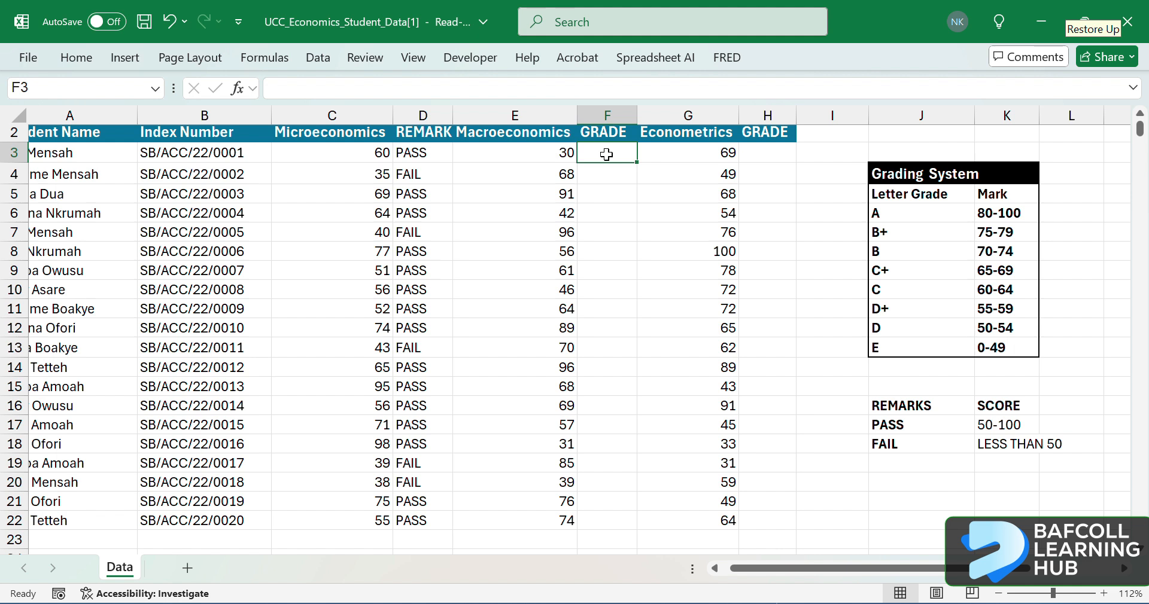
pyautogui.click(423, 152)
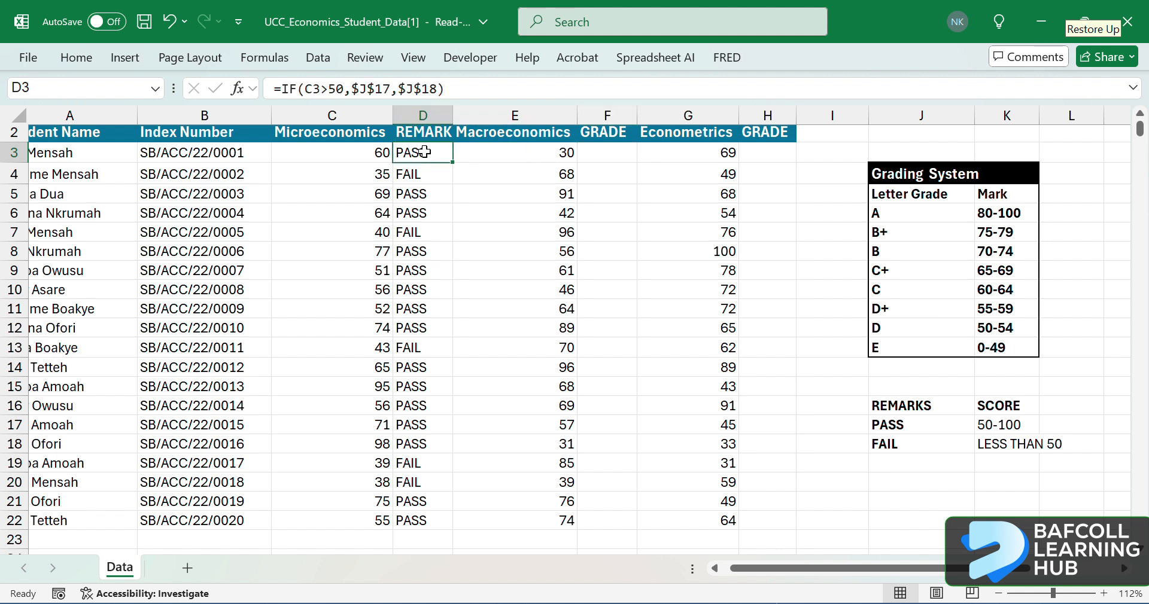
pyautogui.hotkey('ctrl', 'c')
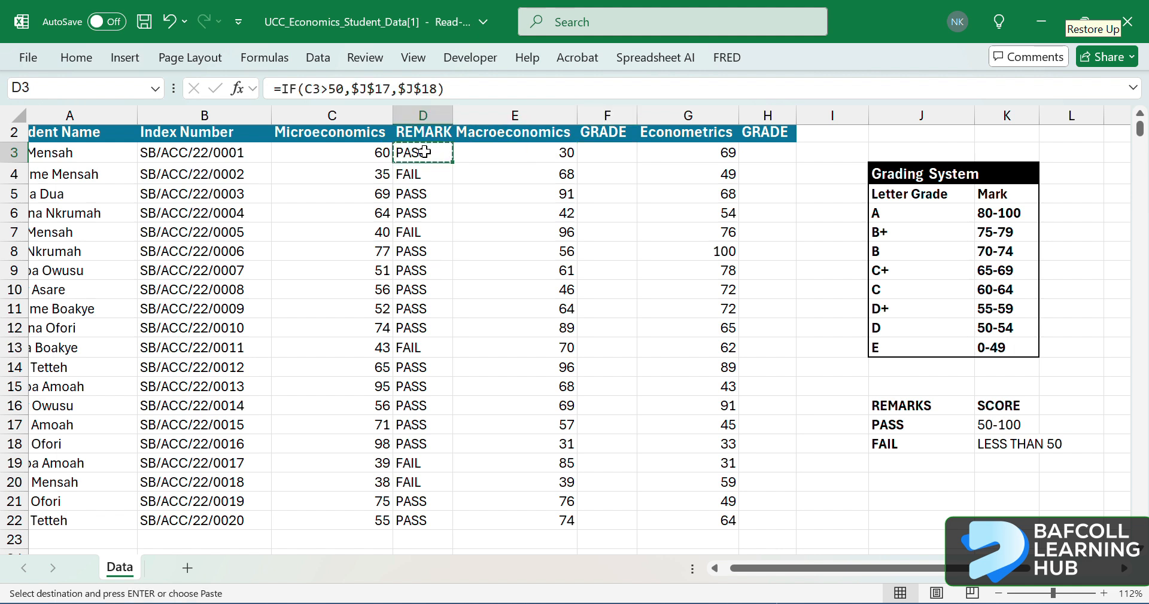
pyautogui.click(620, 153)
pyautogui.rightClick(619, 152)
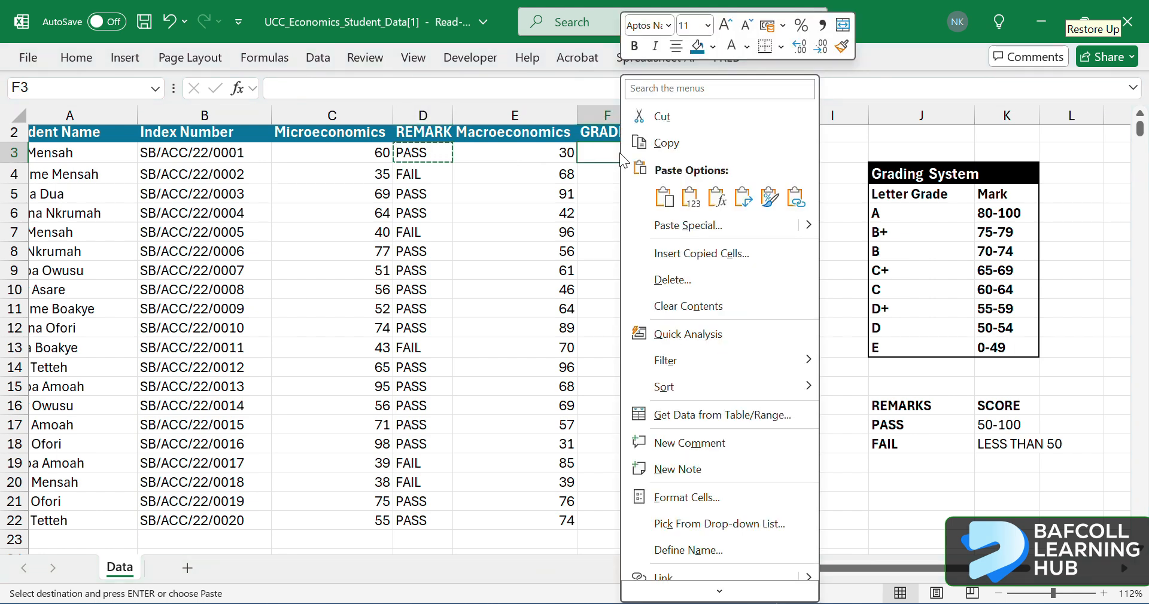
pyautogui.click(718, 195)
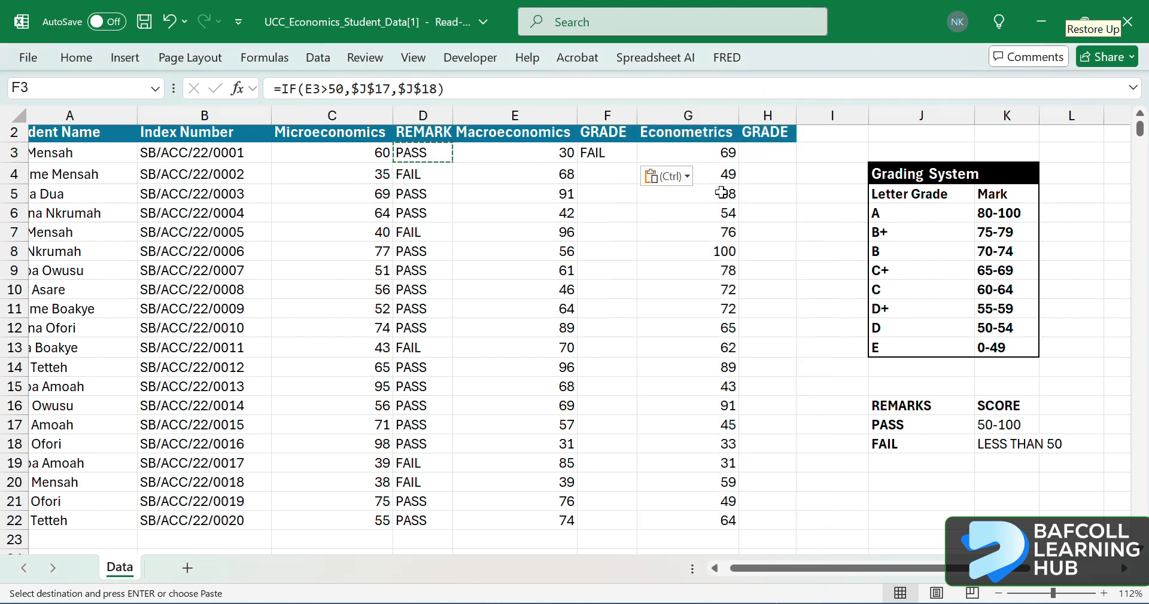
# Clear the copy selection and fill the F3 formula down through F22 for all Macroeconomics marks.
pyautogui.click(603, 151)
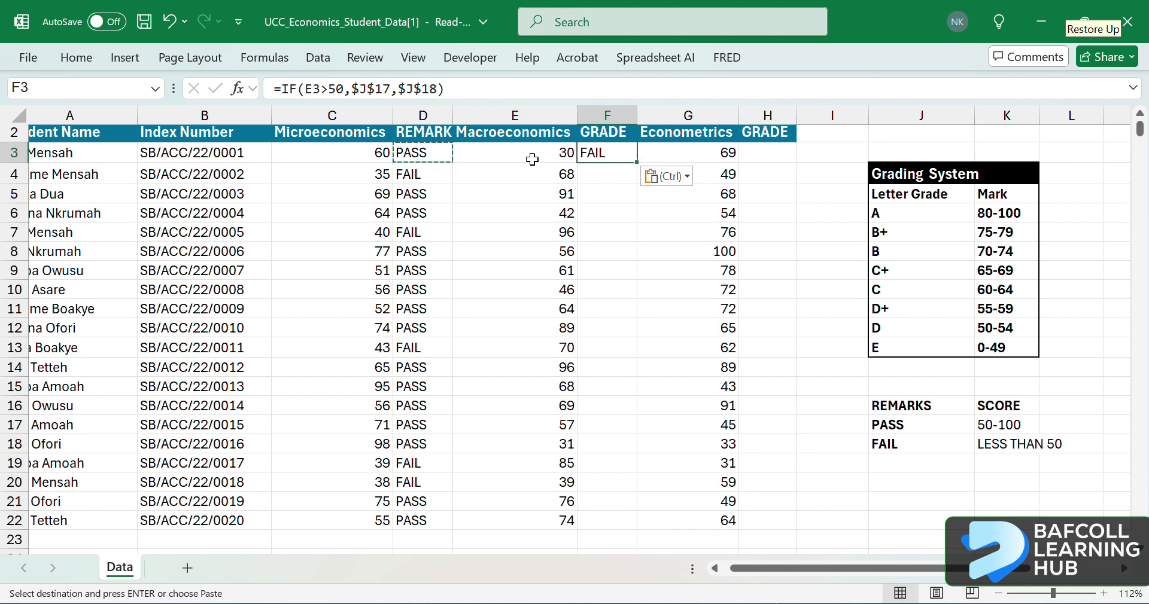
pyautogui.press('Escape')
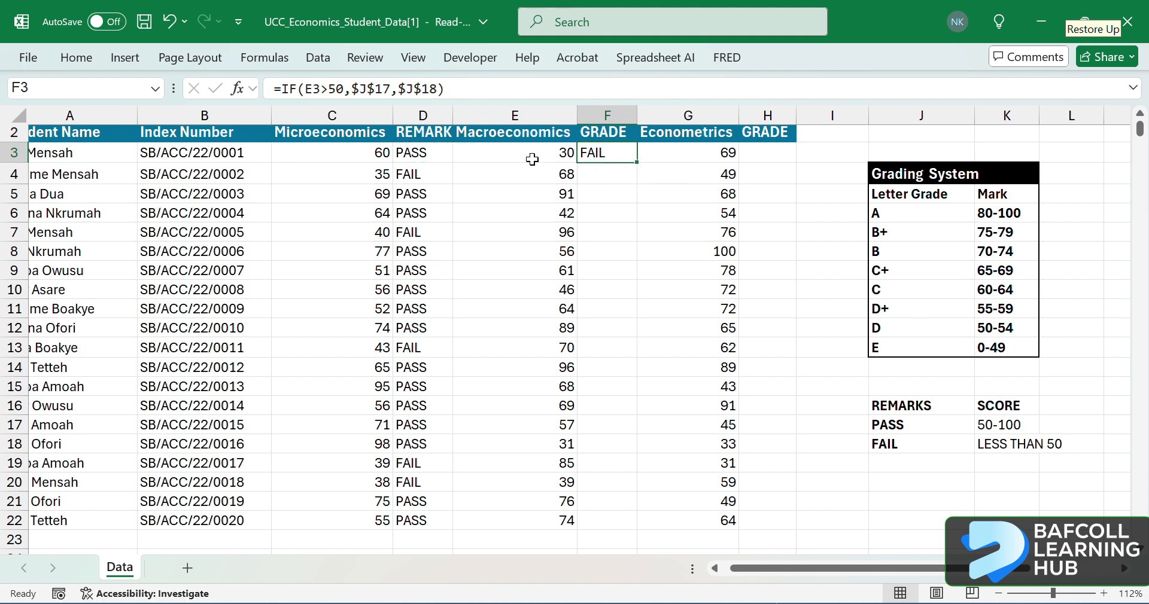
pyautogui.doubleClick(637, 162)
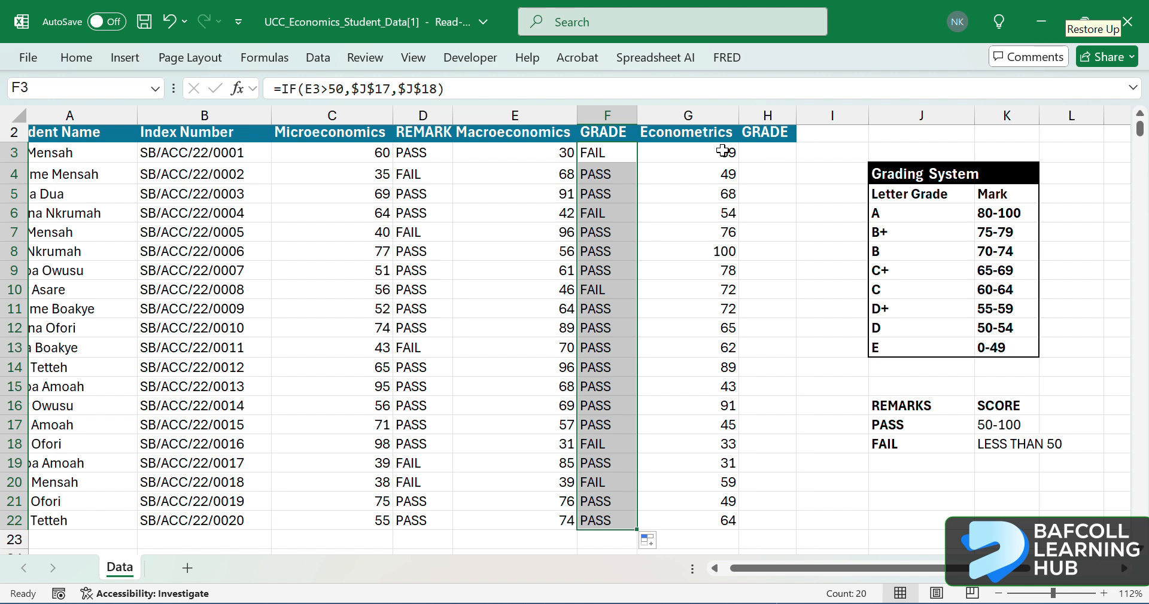
# Clear the PASS/FAIL formulas from F3:F22 and D3:D22.
pyautogui.click(612, 156)
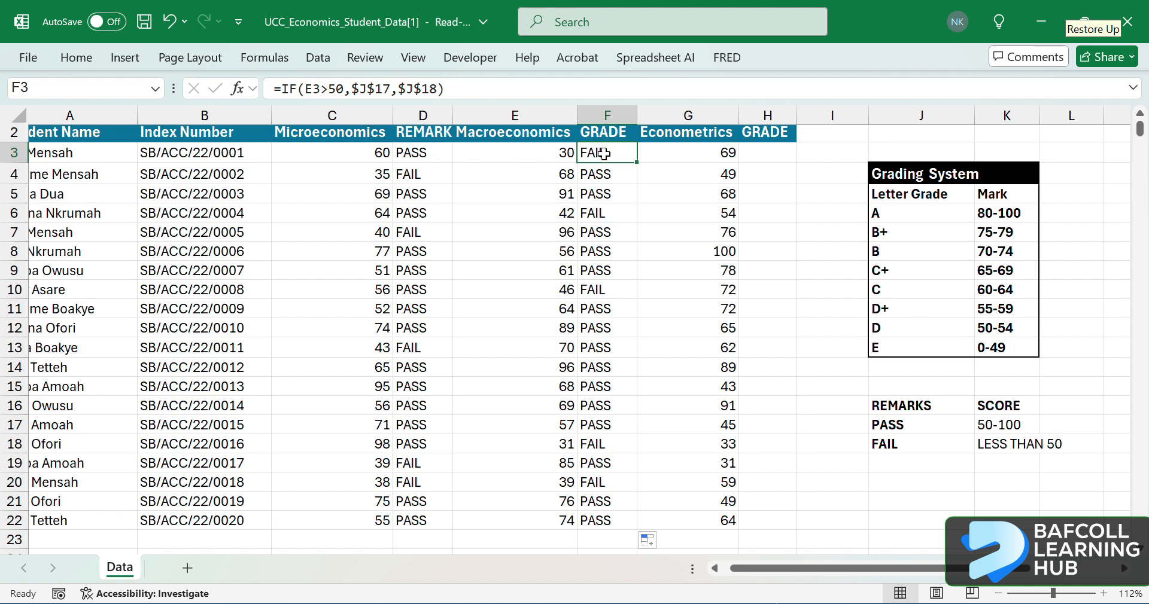
pyautogui.moveTo(603, 153); pyautogui.dragTo(607, 520)
pyautogui.press('Delete')
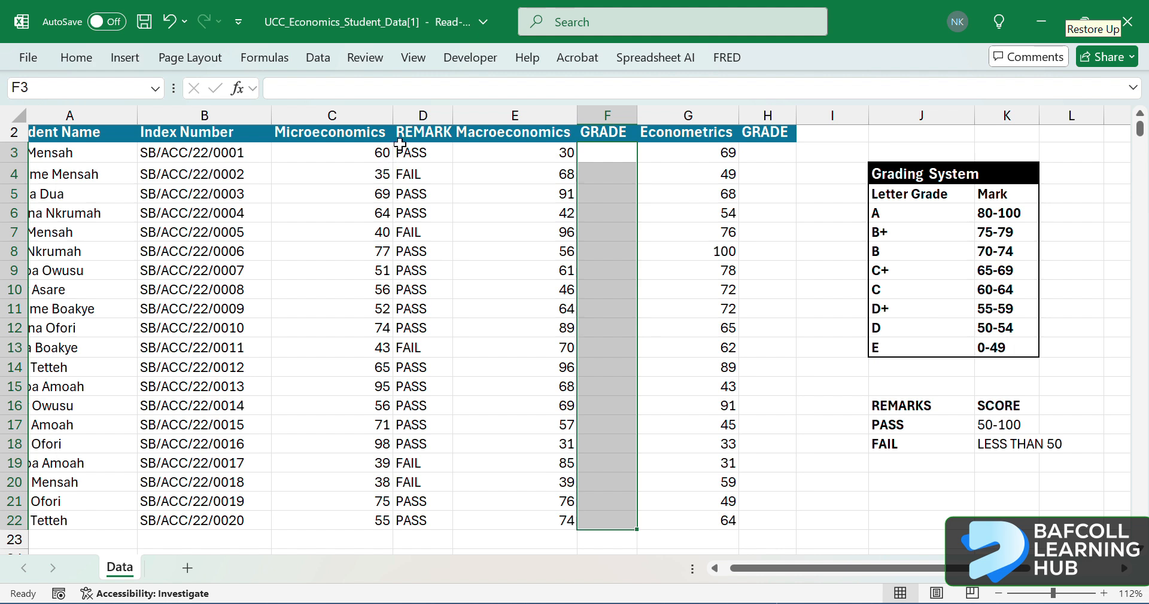
pyautogui.click(415, 151)
pyautogui.moveTo(415, 151); pyautogui.dragTo(425, 521)
pyautogui.press('Delete')
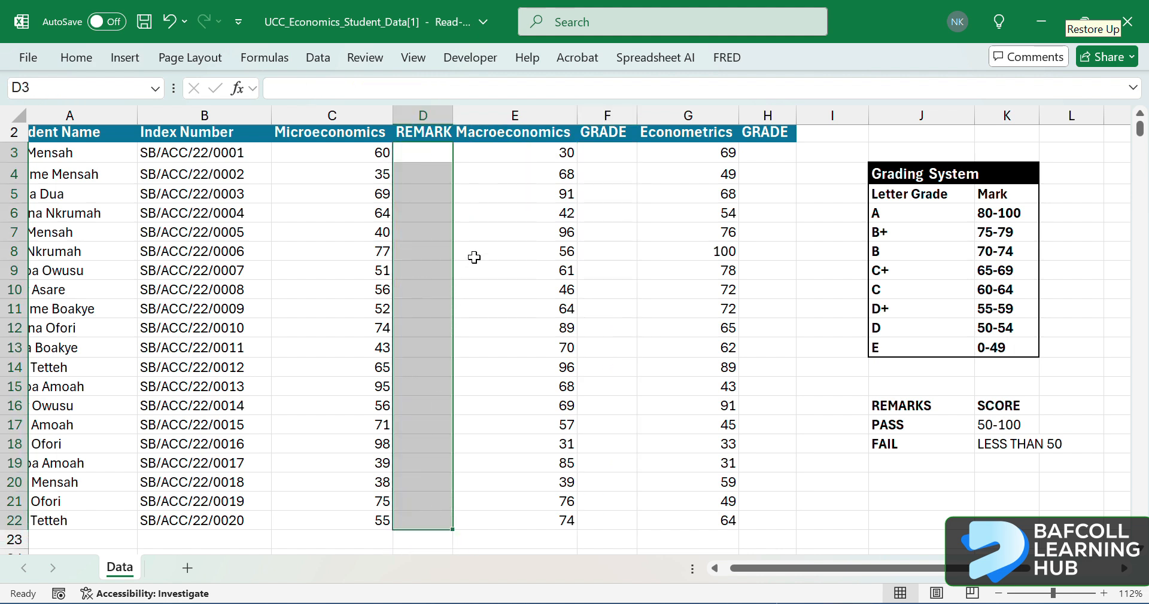
# Replace the REMARKS header beside Microeconomics in D2 with GRADE.
pyautogui.click(516, 215)
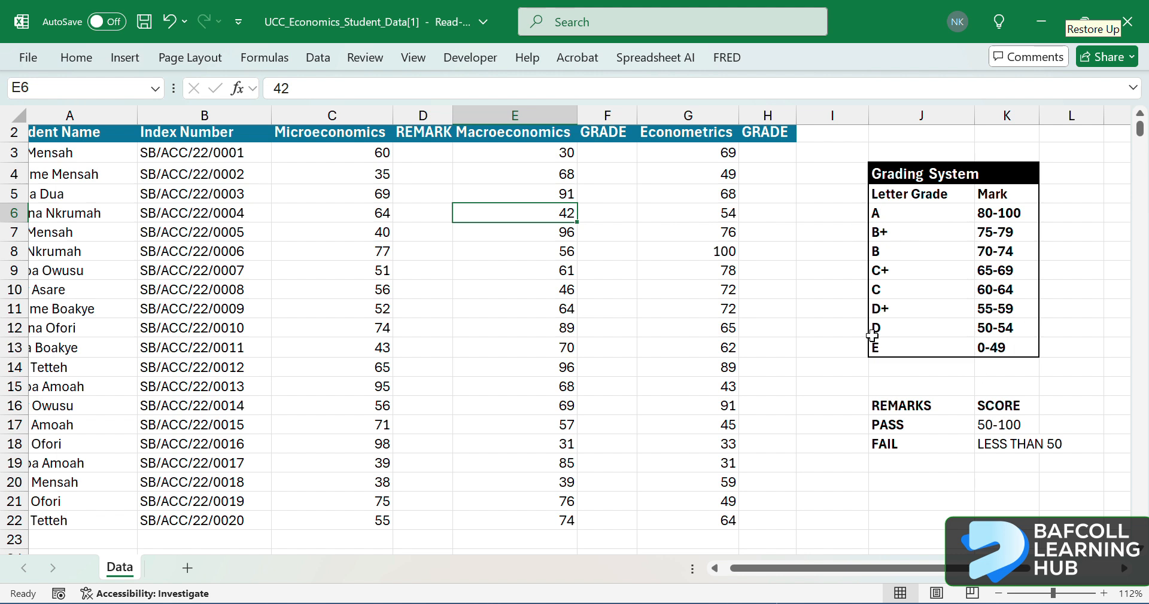
pyautogui.click(898, 213)
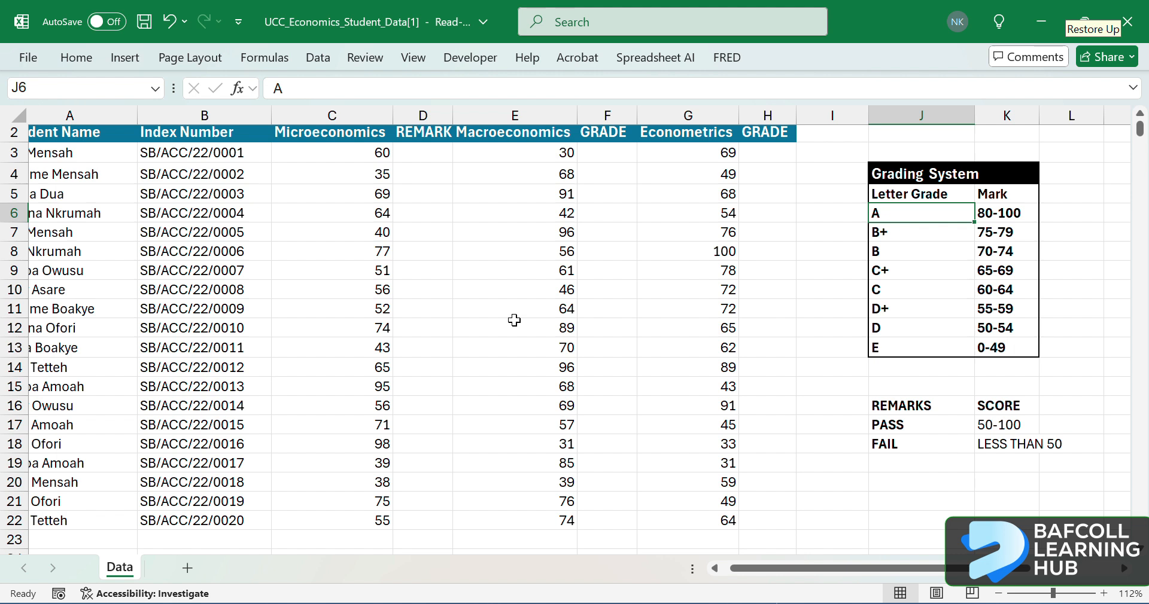
pyautogui.click(435, 136)
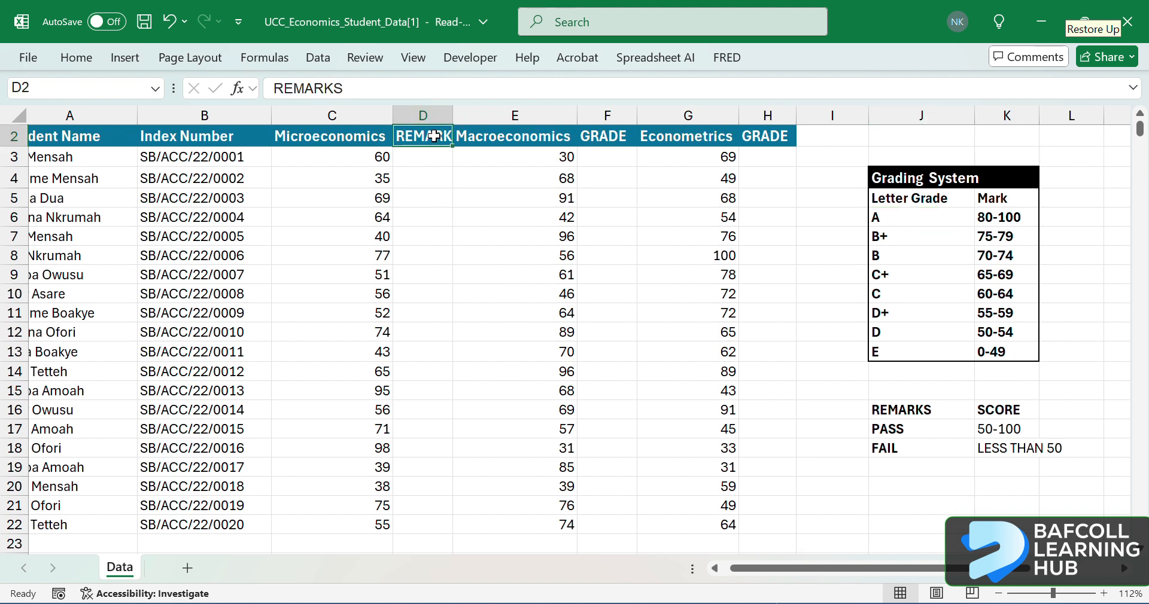
pyautogui.press('Delete')
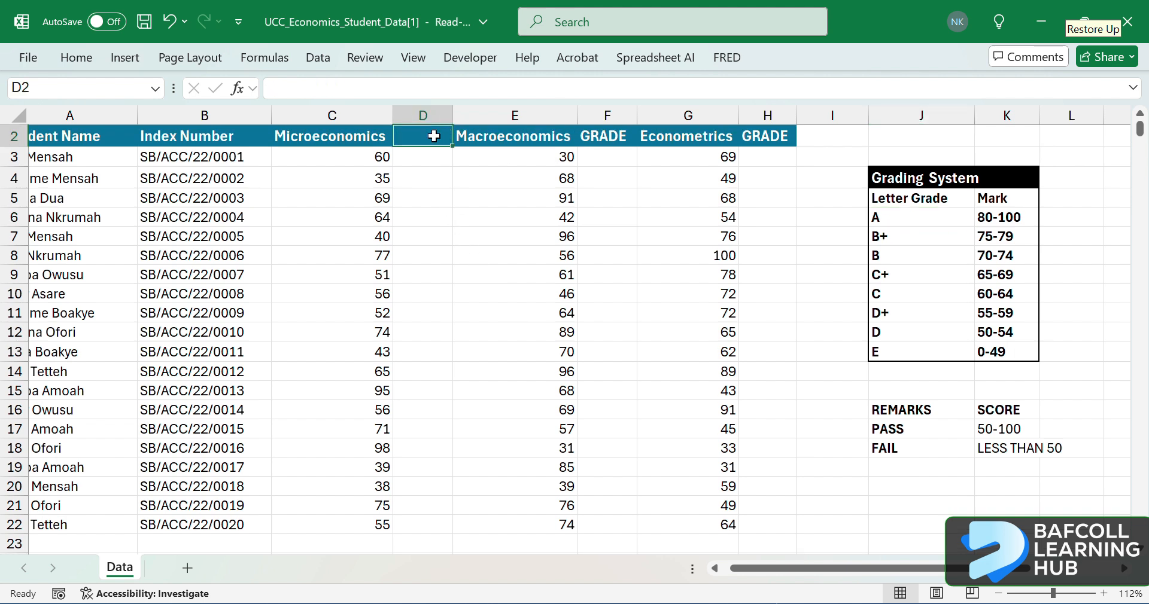
pyautogui.write('GRADE')
pyautogui.press('Return')
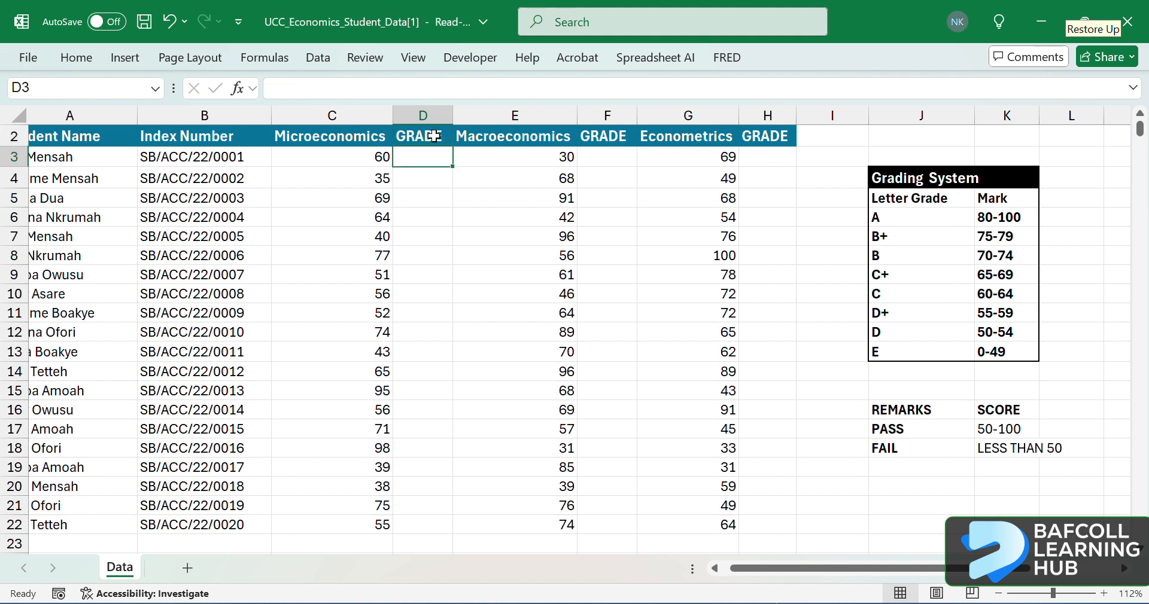
# Begin an IF formula in D3 that returns grade A through the absolute reference $J$6 when C3>=80.
pyautogui.write('=')
pyautogui.write('=IF')
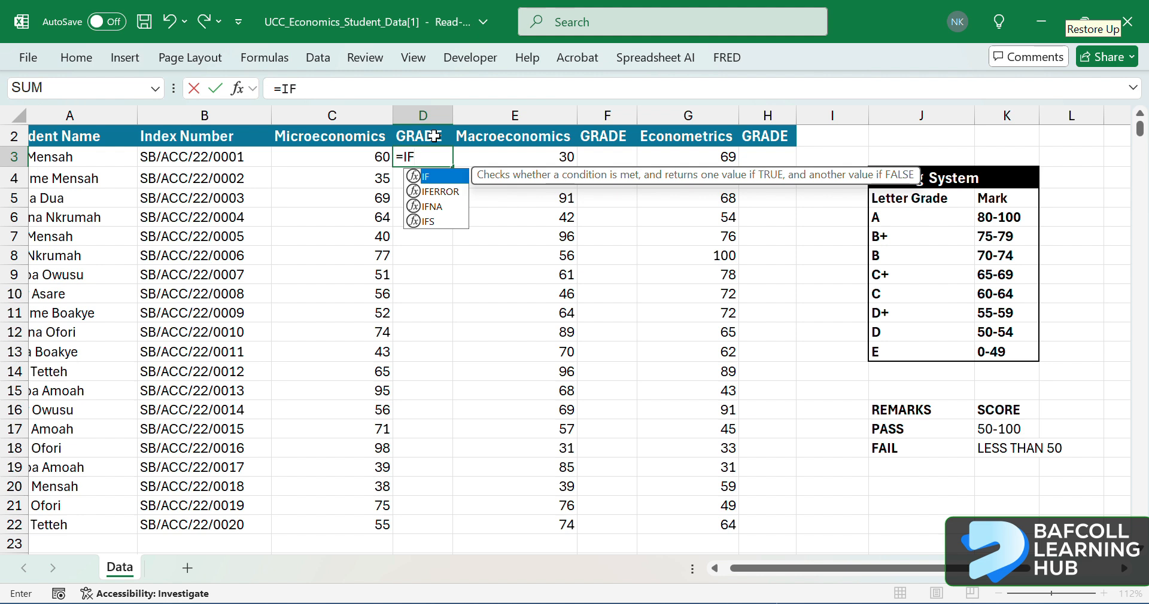
pyautogui.write('(')
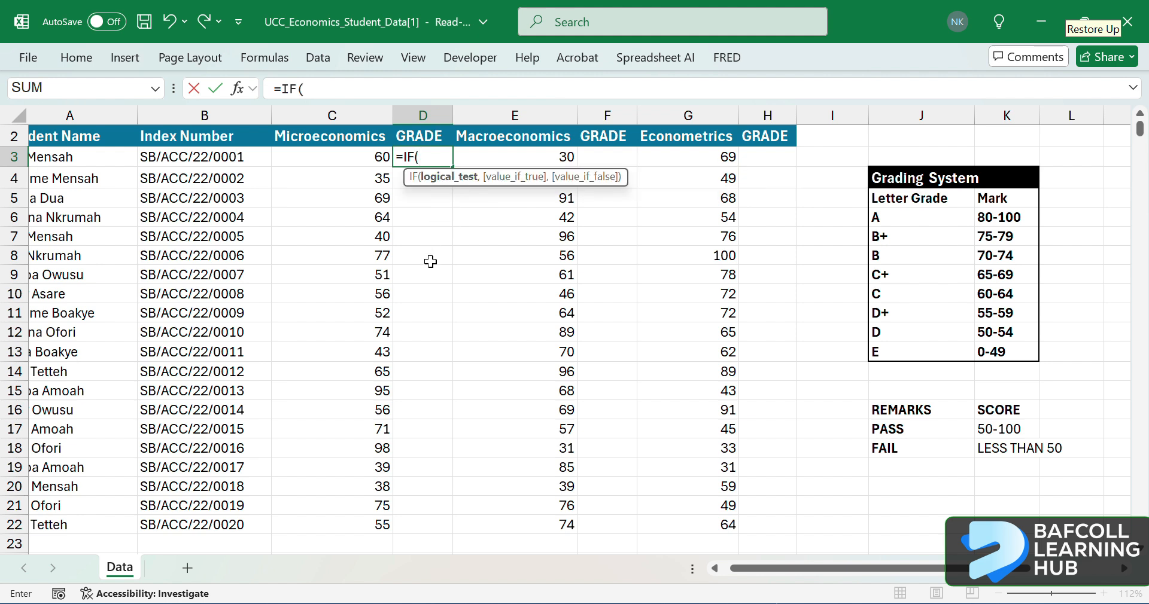
pyautogui.click(360, 162)
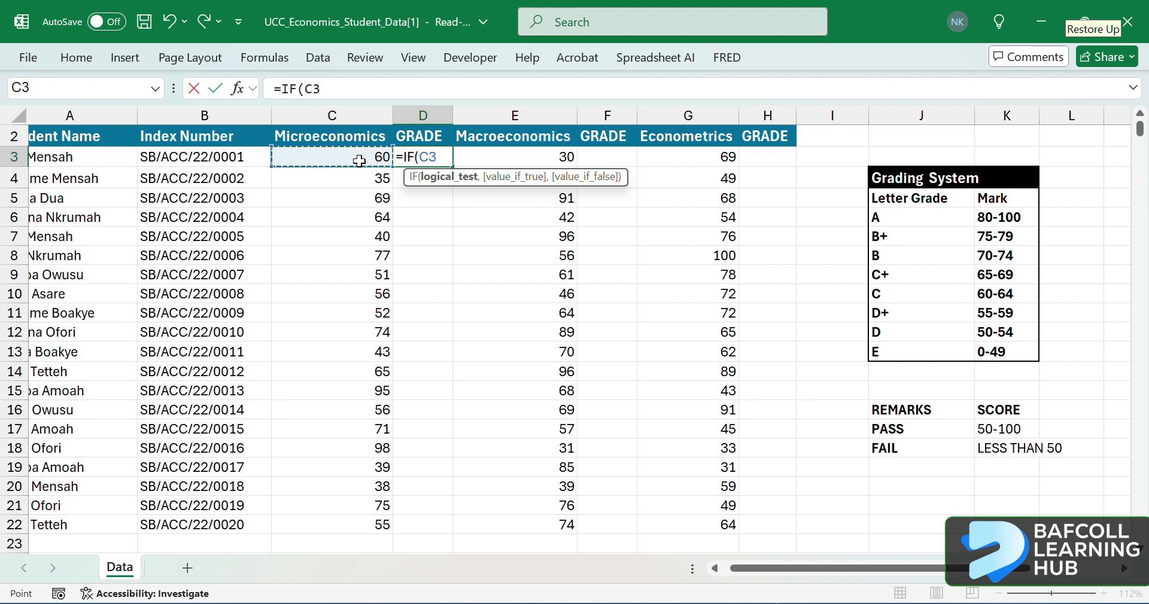
pyautogui.write('>=80')
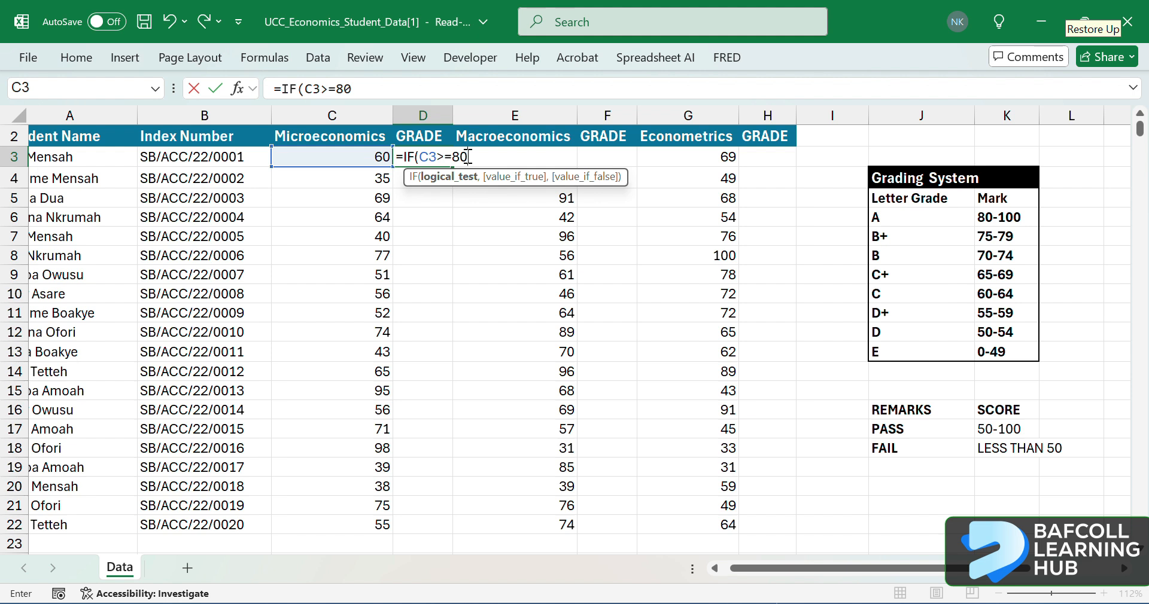
pyautogui.write(',')
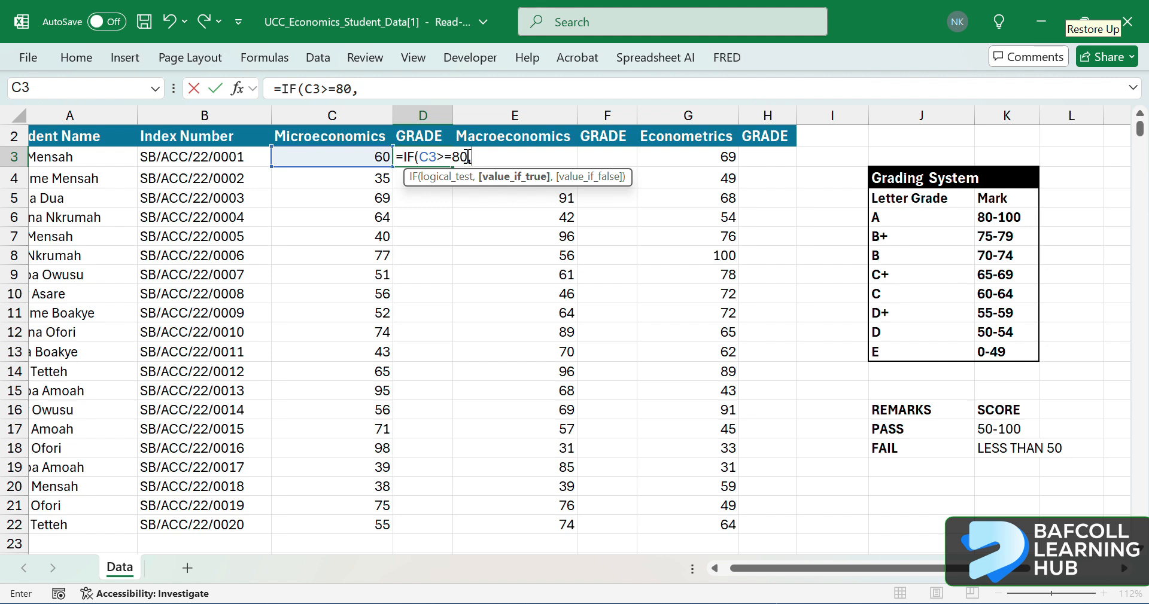
pyautogui.click(900, 219)
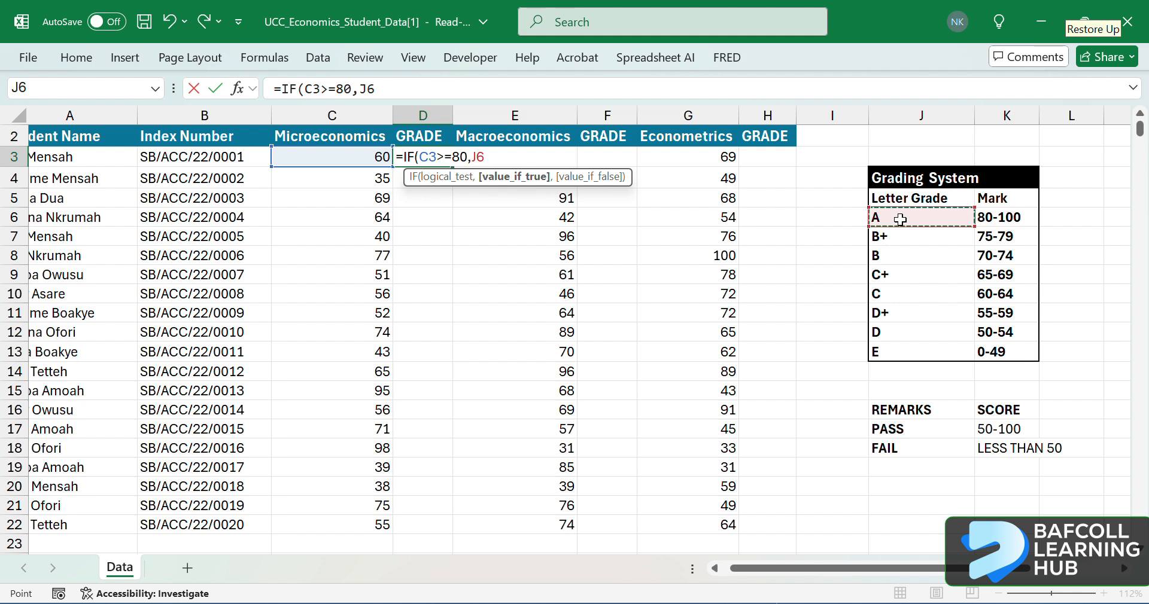
pyautogui.press('F4')
pyautogui.write(',')
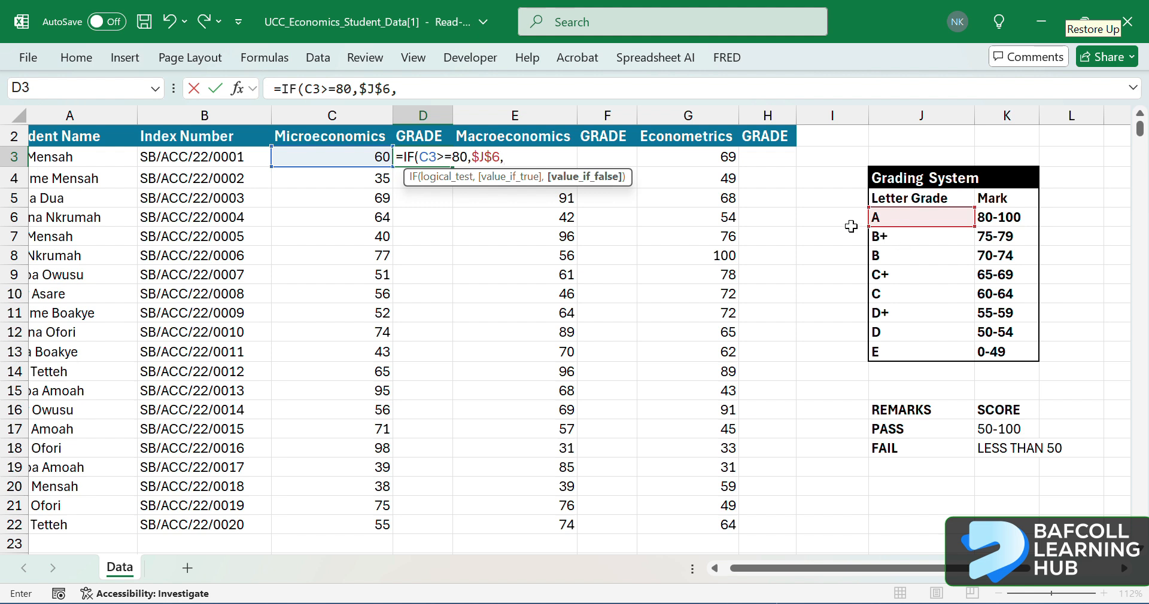
# Nest a second IF as the value if false, returning grade B+ through the absolute reference $J$7 when C3>=75.
pyautogui.write('IF')
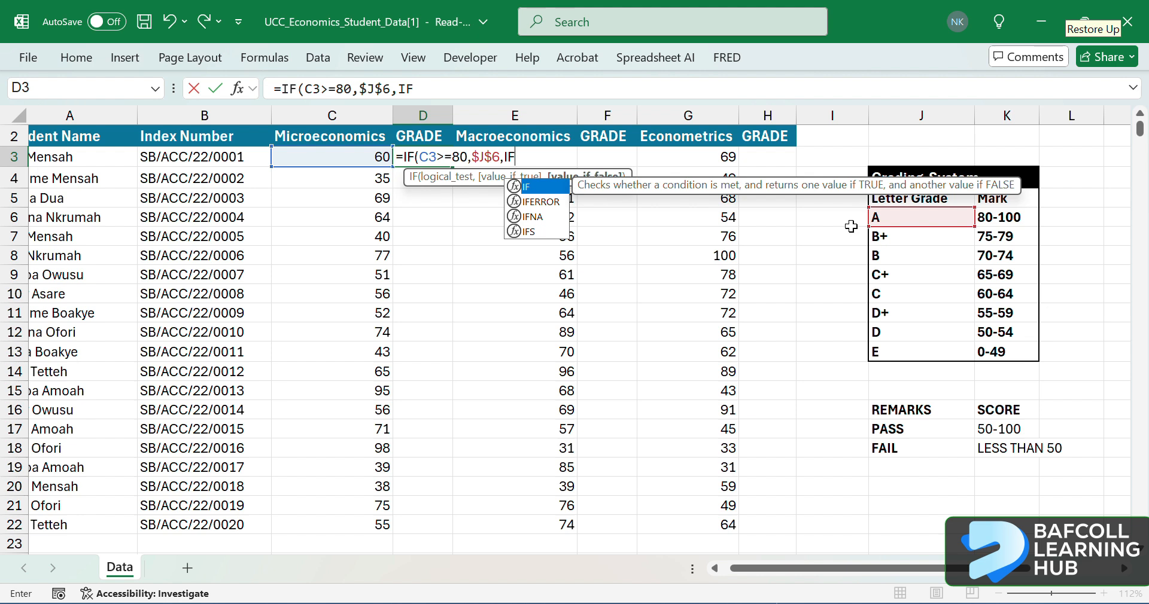
pyautogui.write('(')
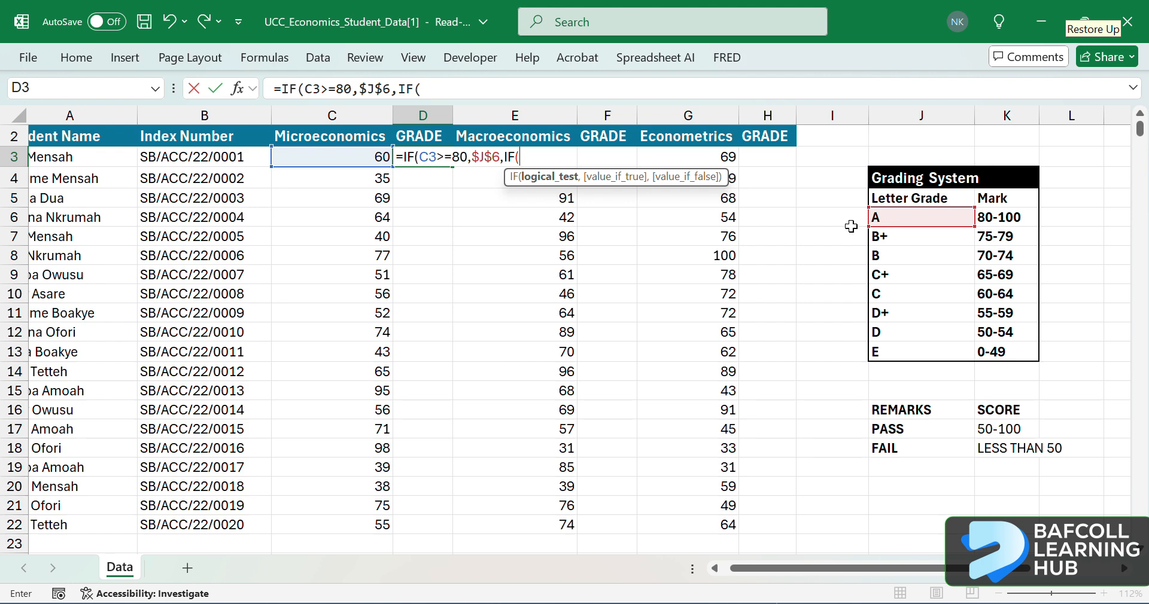
pyautogui.write('C3')
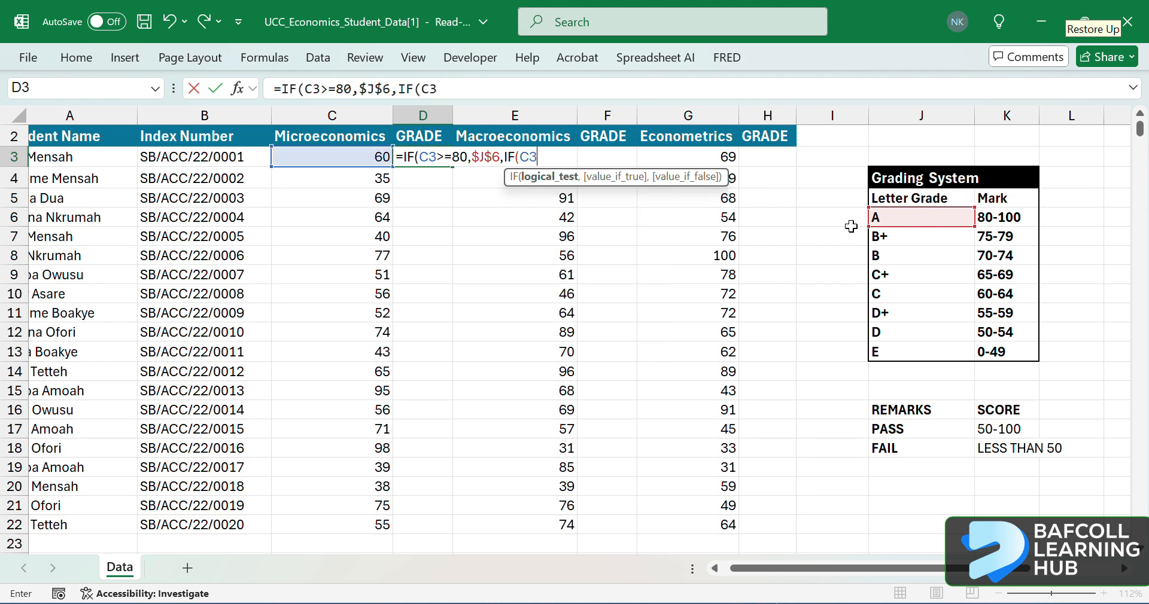
pyautogui.write('>=75,')
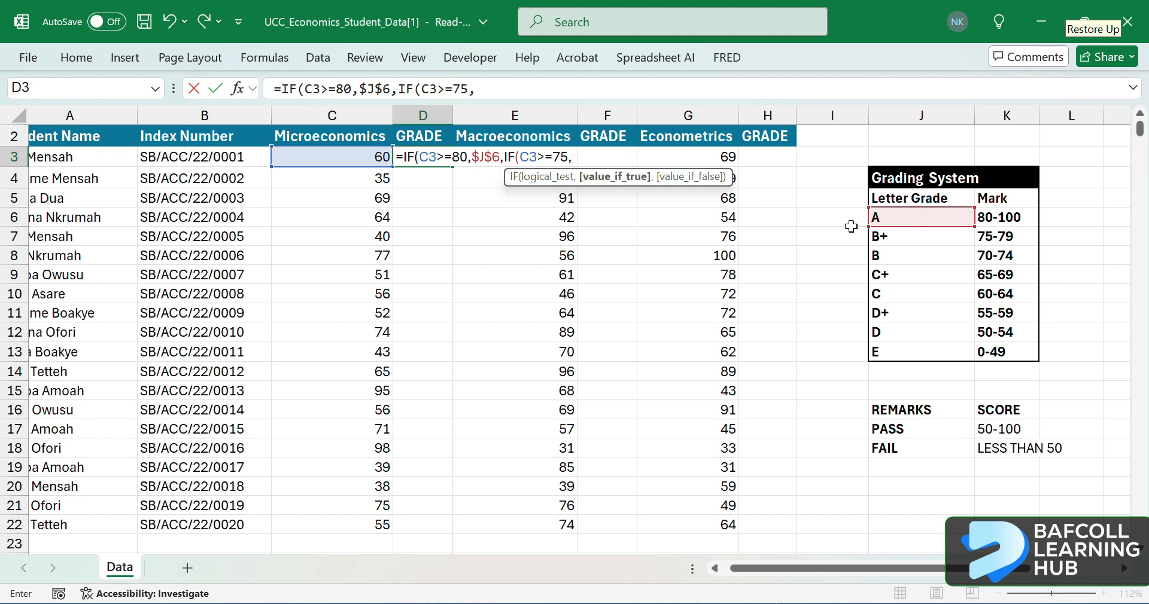
pyautogui.click(917, 239)
pyautogui.press('F4')
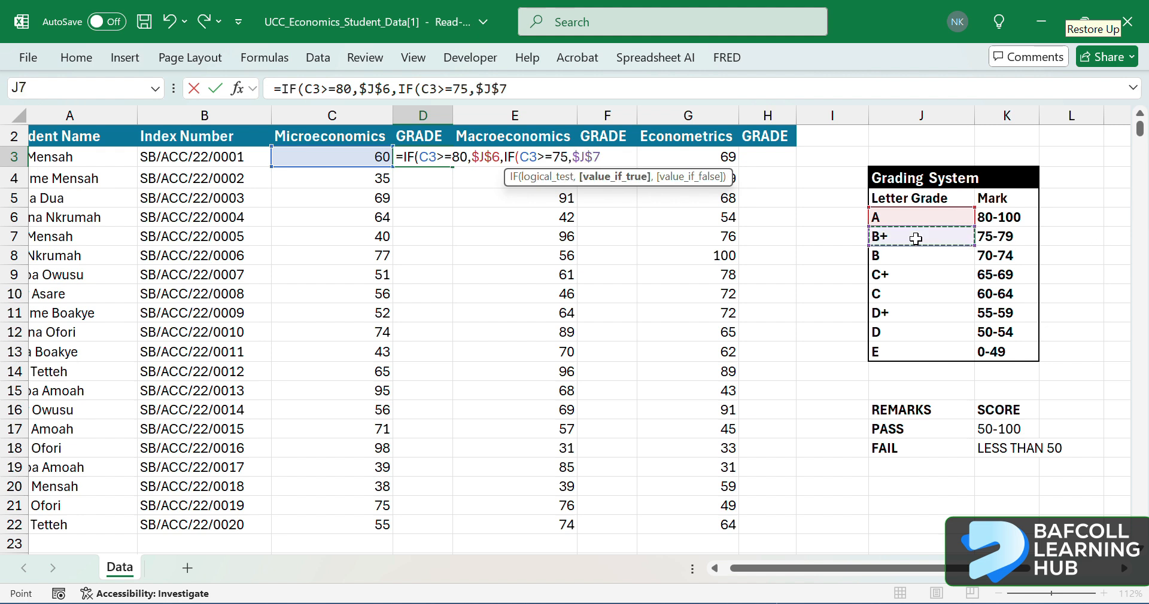
# Nest a third IF in the D3 formula that returns grade B through reference J8 when C3>=70.
pyautogui.write(',')
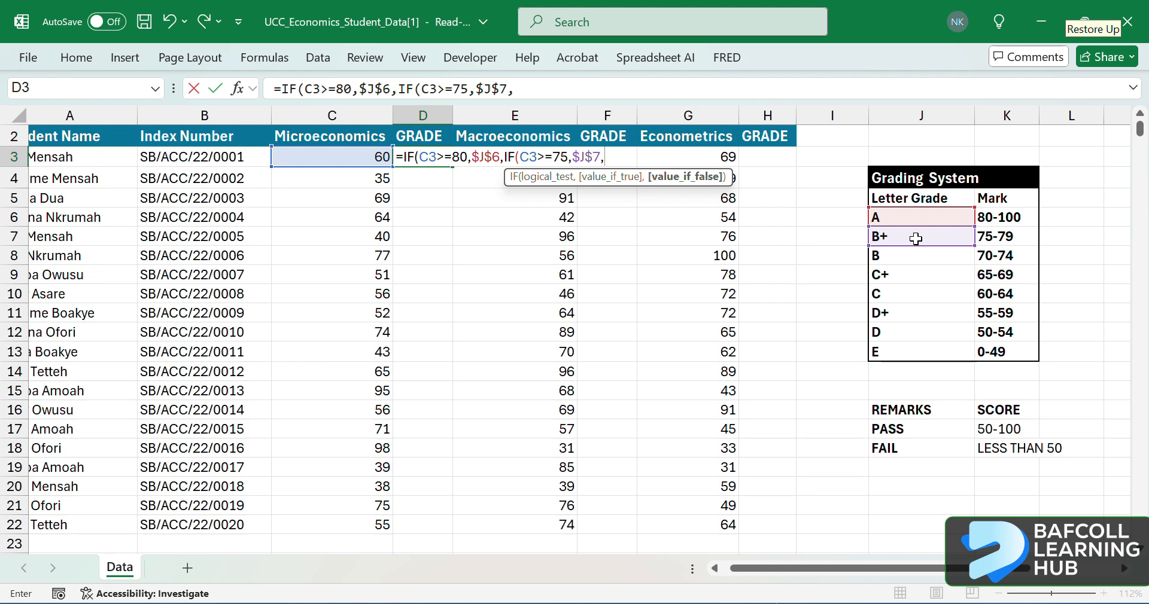
pyautogui.write('IF')
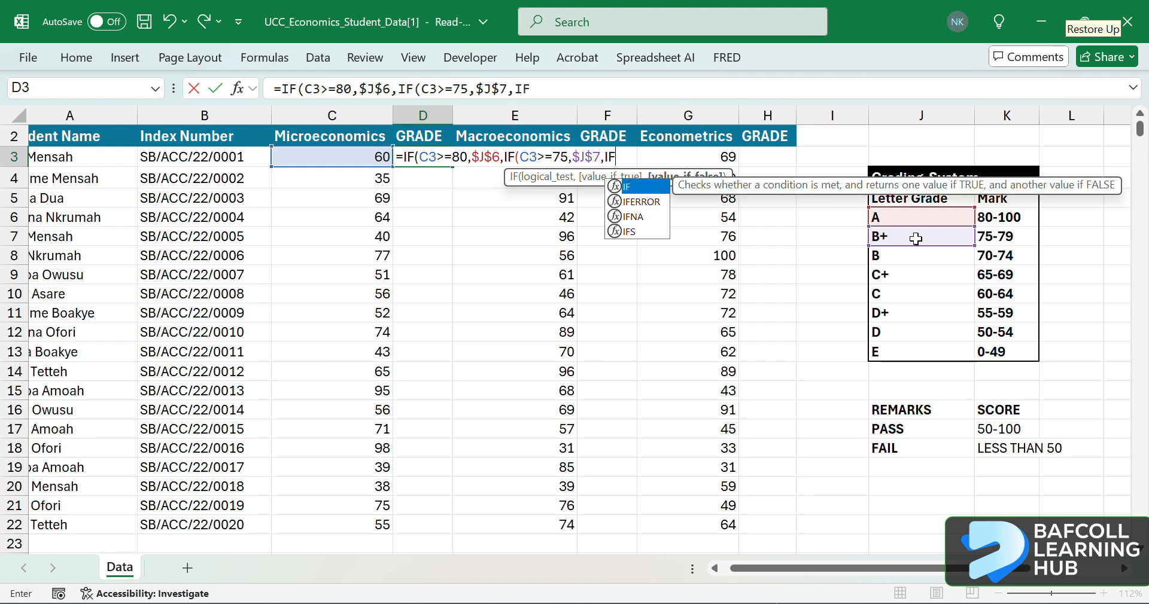
pyautogui.write('(C3')
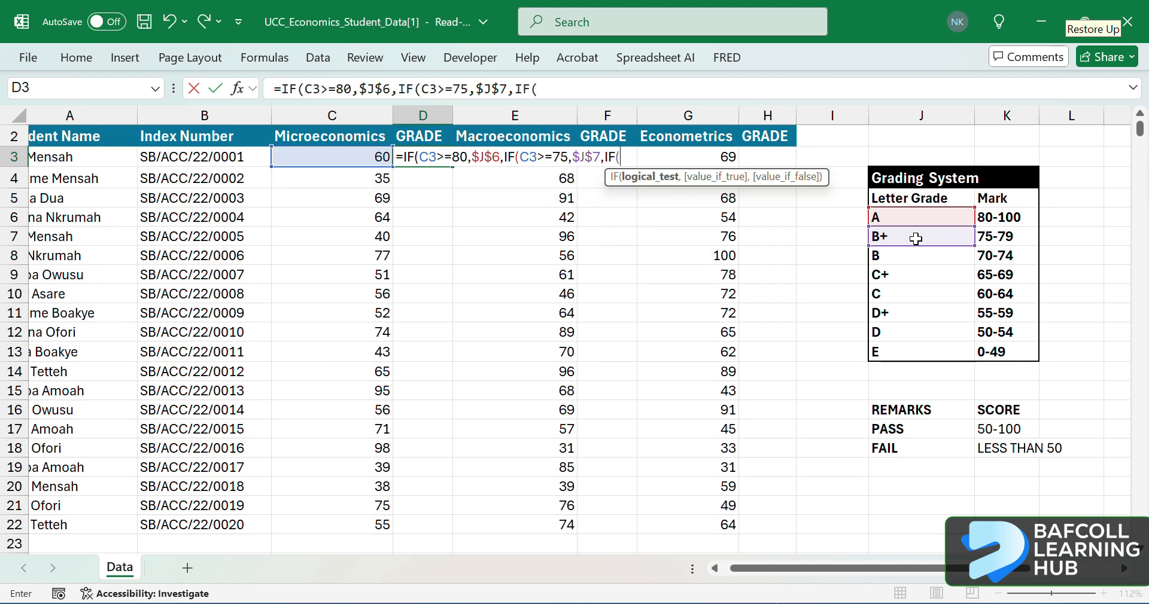
pyautogui.write('>=')
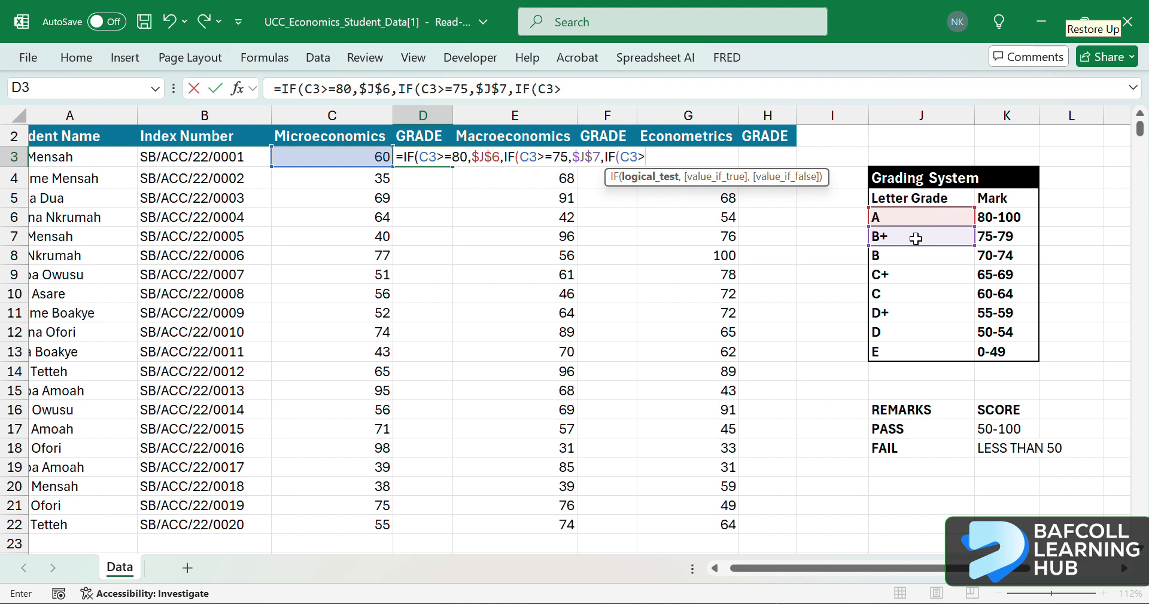
pyautogui.write('70,')
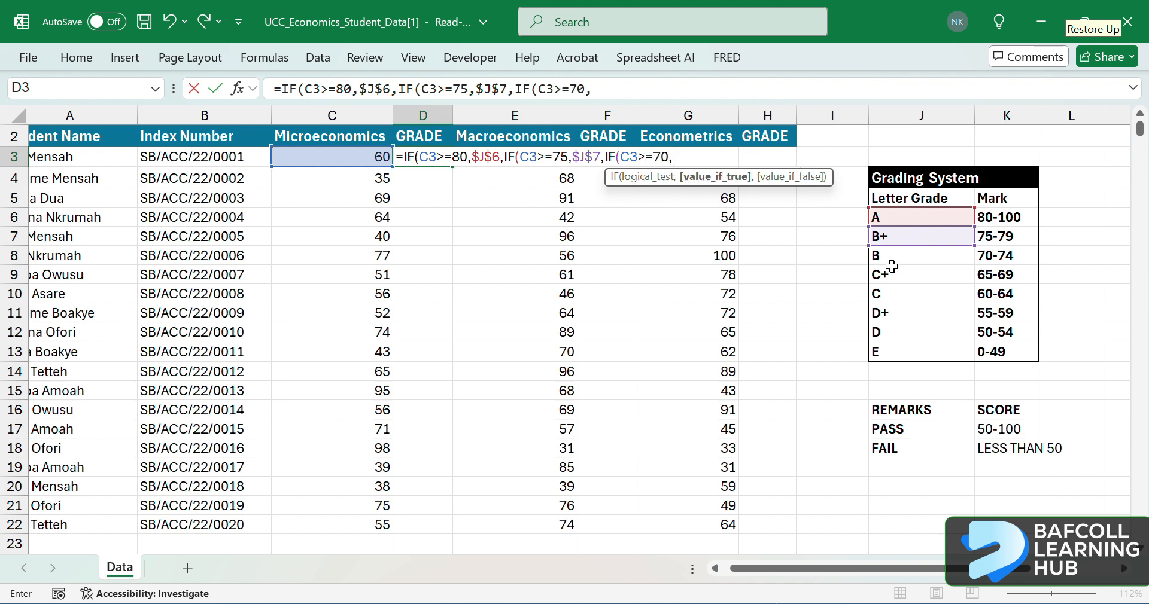
pyautogui.click(900, 256)
pyautogui.write(',')
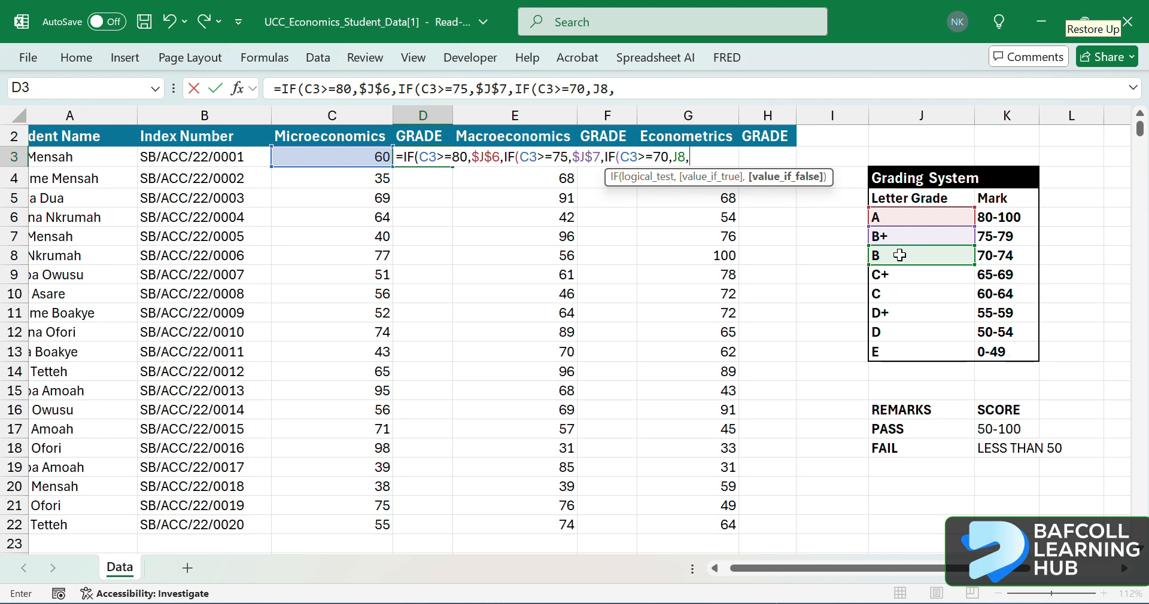
# Nest a fourth IF as the value if false, returning grade C+ through the absolute reference $J$9 when C3>=65.
pyautogui.write('IF(')
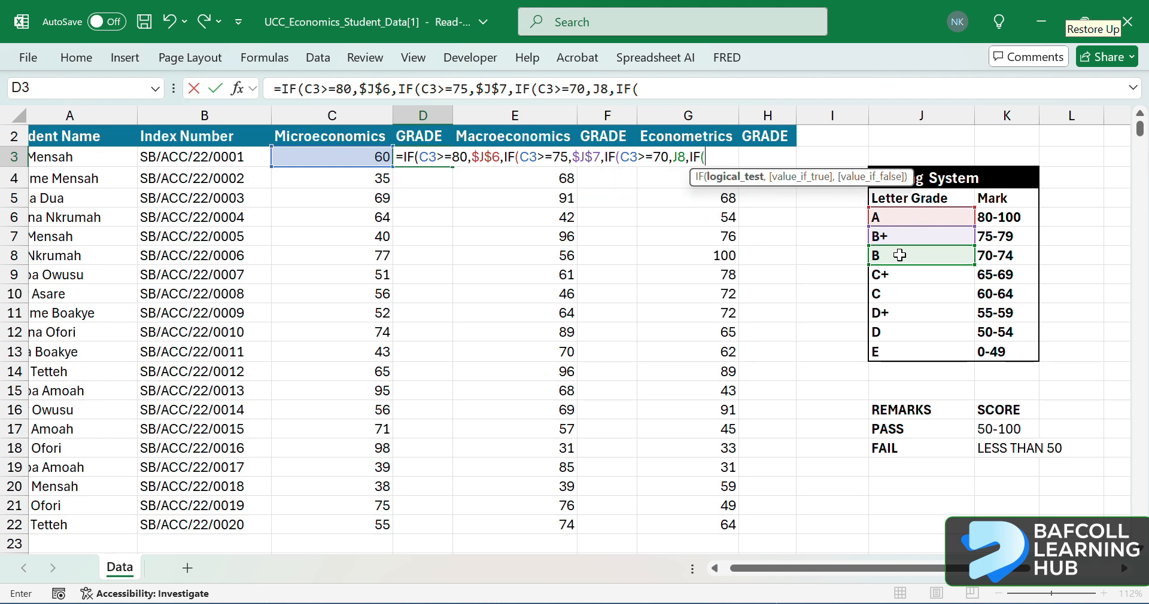
pyautogui.write('CA3')
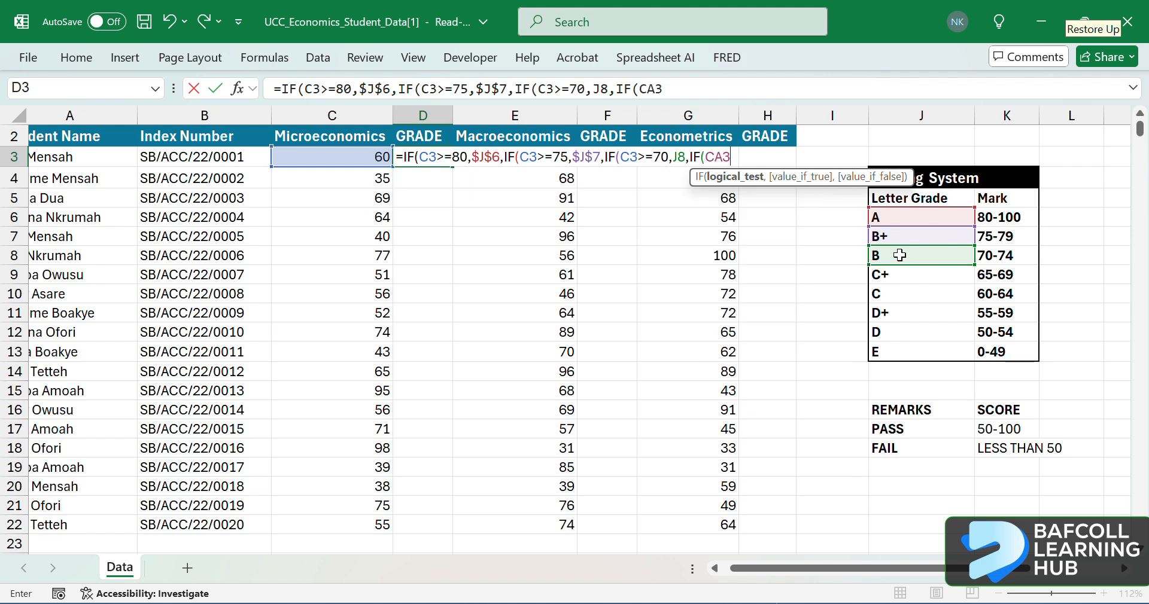
pyautogui.press('BackSpace')
pyautogui.press('BackSpace')
pyautogui.write('3')
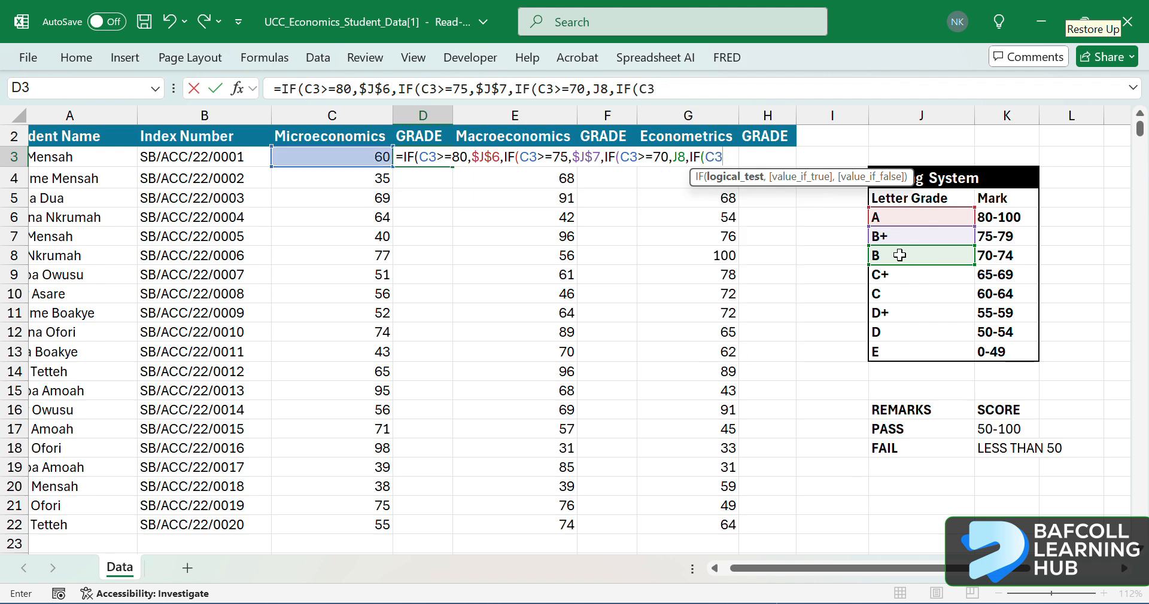
pyautogui.write('>=')
pyautogui.write('6')
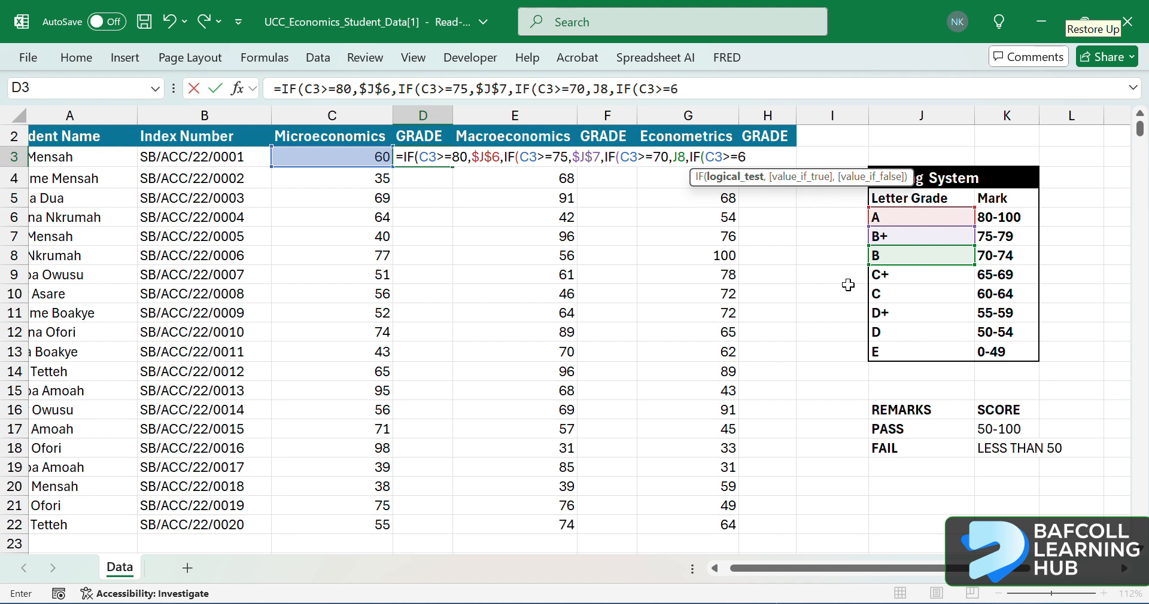
pyautogui.write('5,')
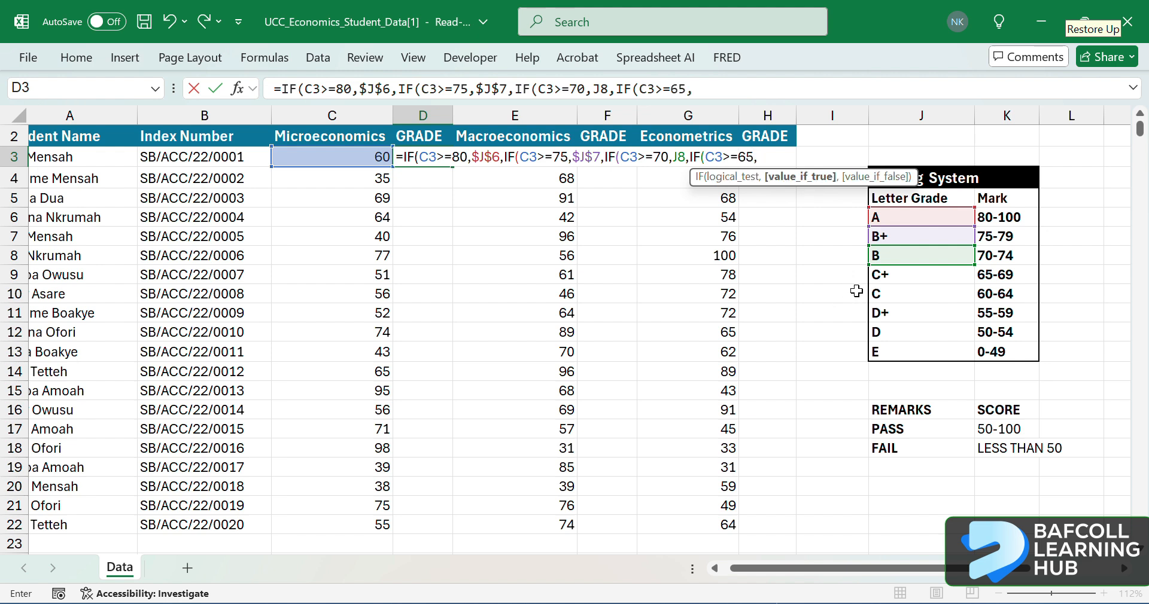
pyautogui.click(888, 275)
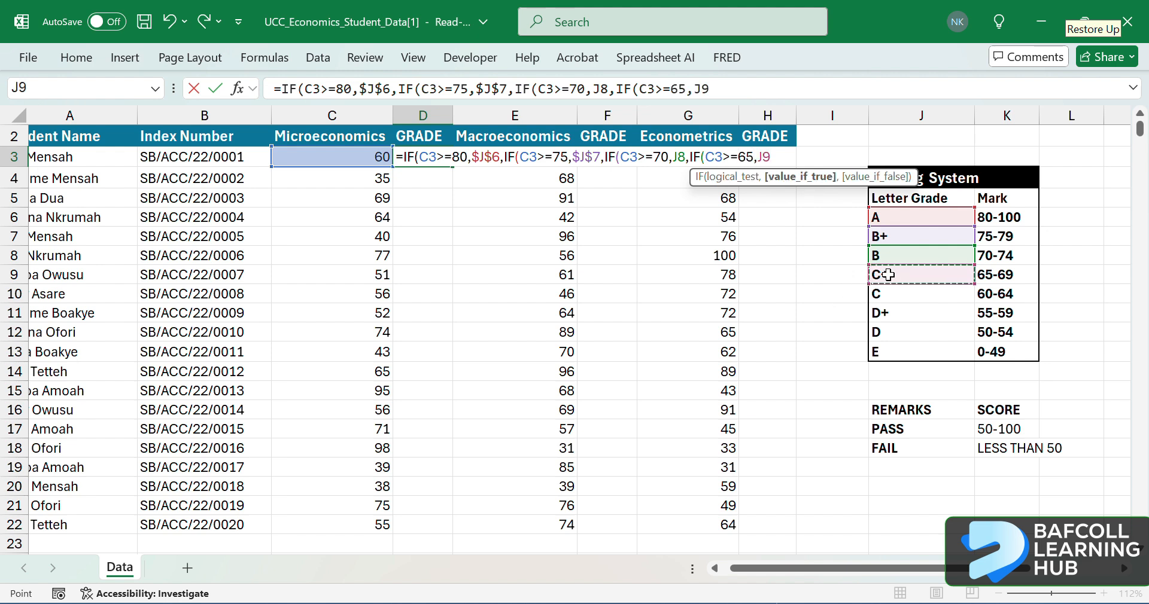
pyautogui.press('F4')
pyautogui.write(',')
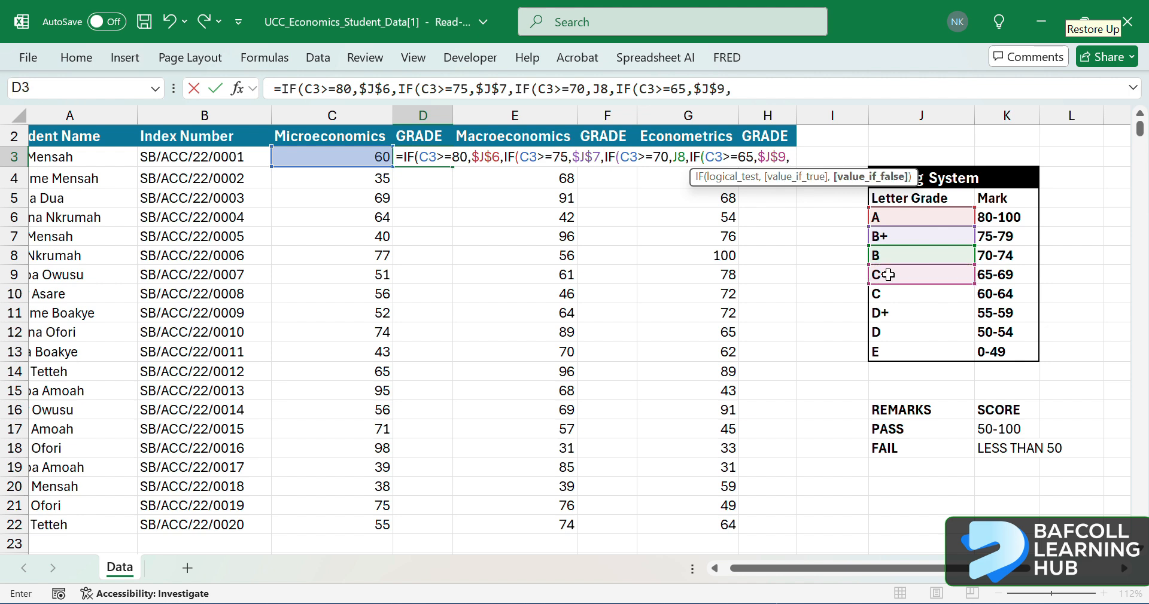
# Convert the grade B reference J8 in the D3 formula to the absolute reference $J$8.
pyautogui.click(678, 155)
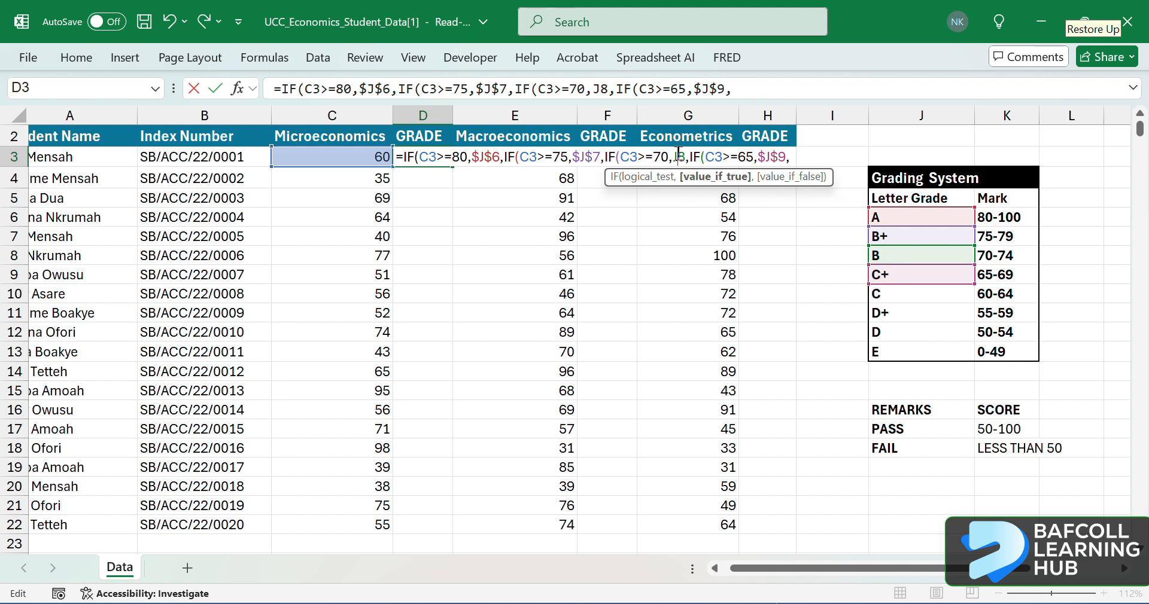
pyautogui.press('F4')
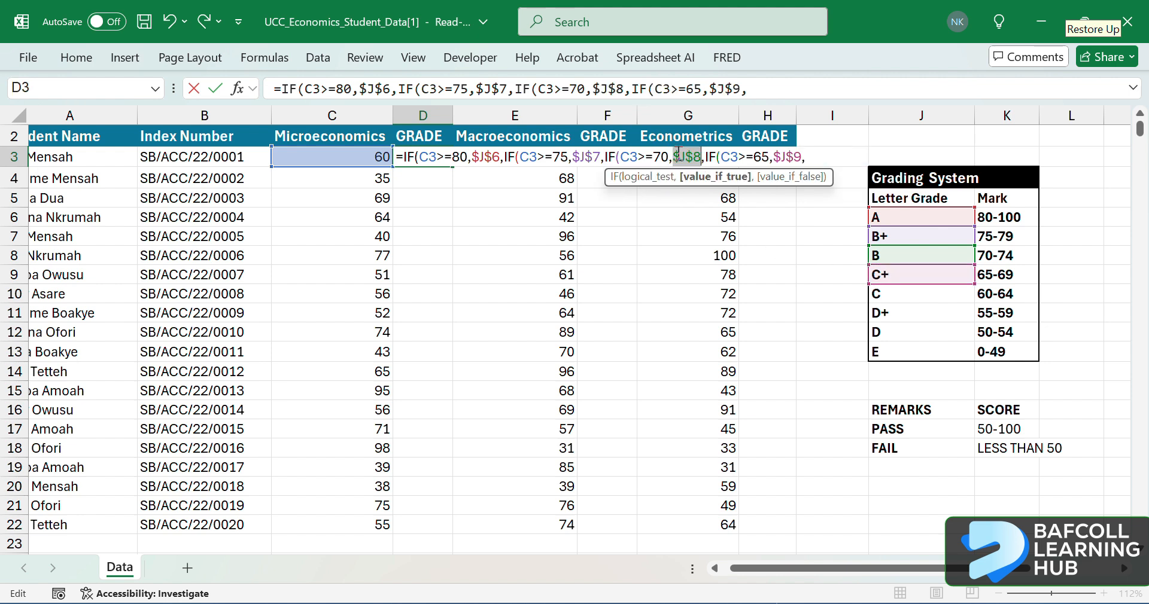
pyautogui.click(817, 158)
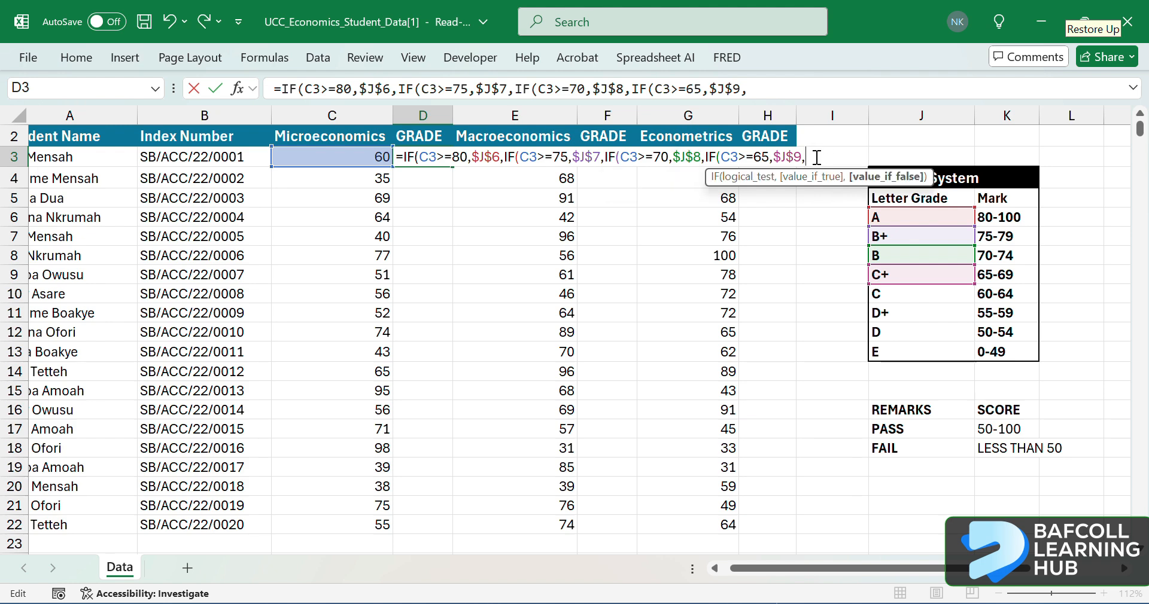
# Nest a fifth IF as the value if false, returning grade C through the absolute reference $J$10 when C3>=60.
pyautogui.write('IF(')
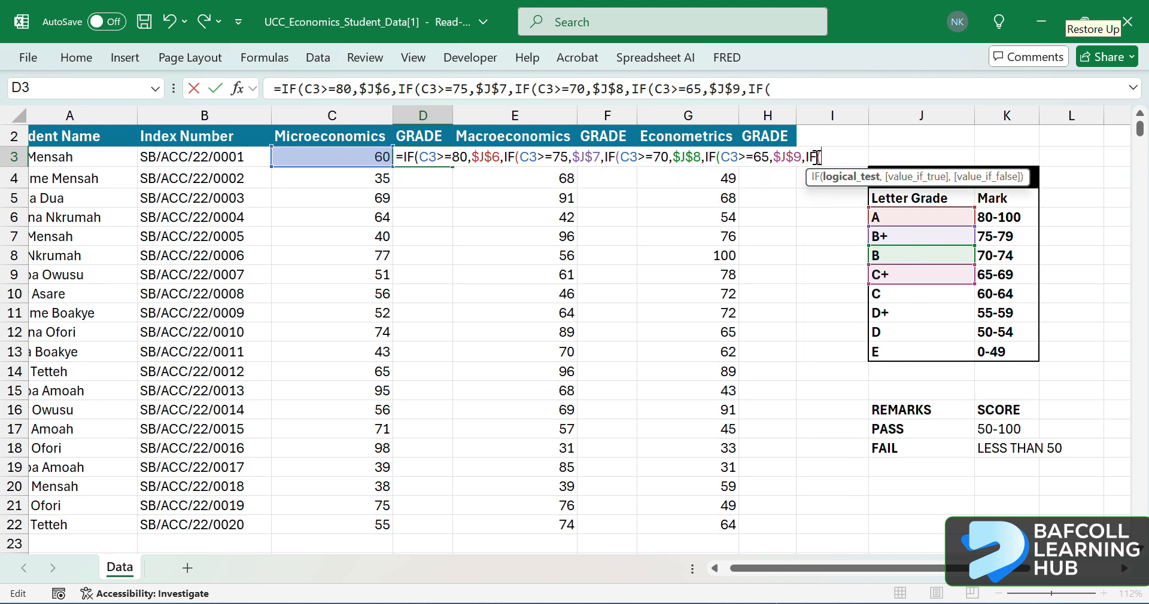
pyautogui.write('C3')
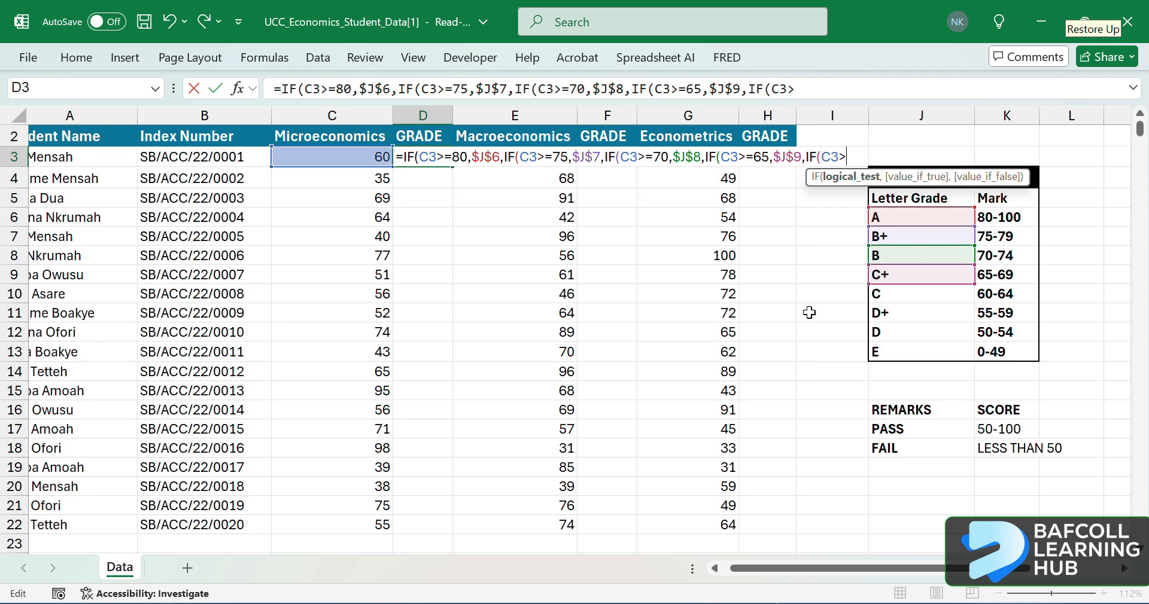
pyautogui.write('>=60,')
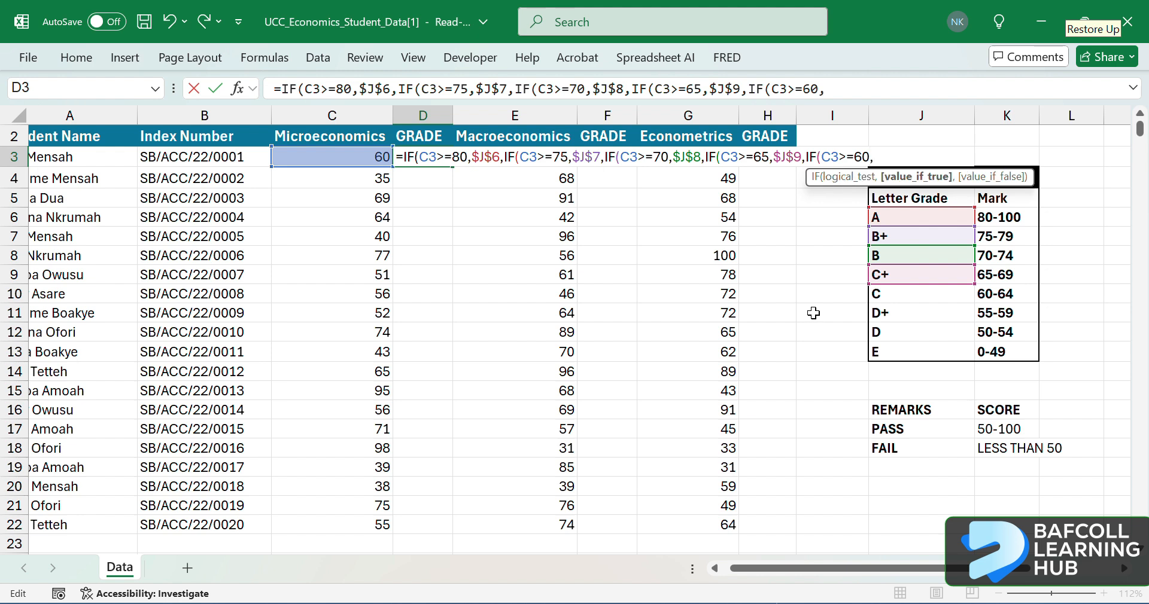
pyautogui.click(906, 295)
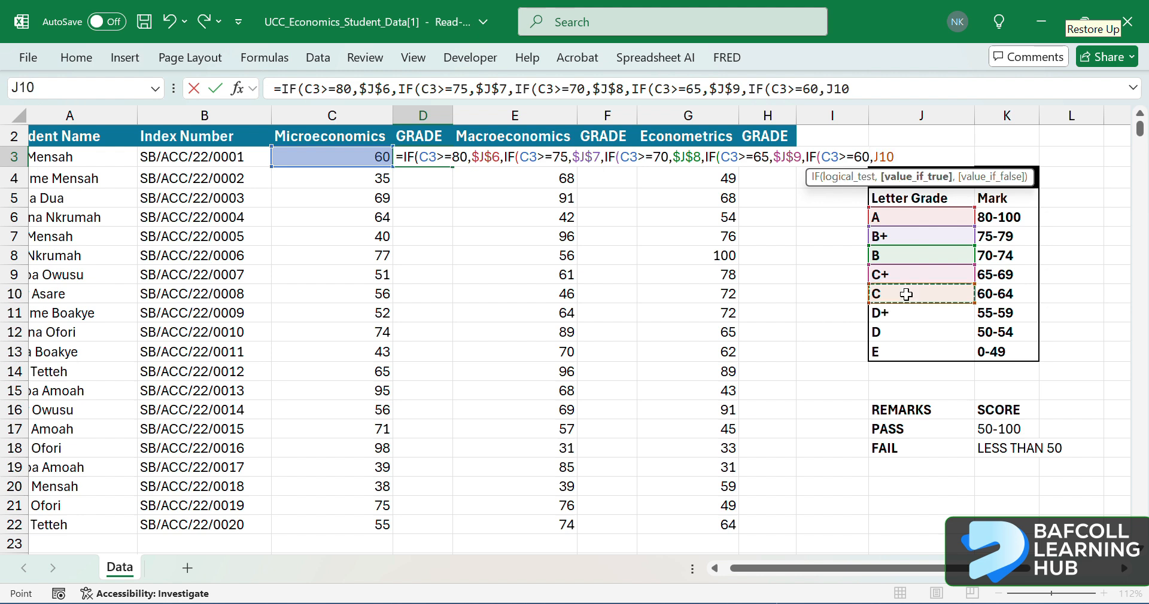
pyautogui.press('F4')
# Nest a sixth IF as the value if false, returning grade D+ through the absolute reference $J$11 when C3>=55.
pyautogui.write(',IF')
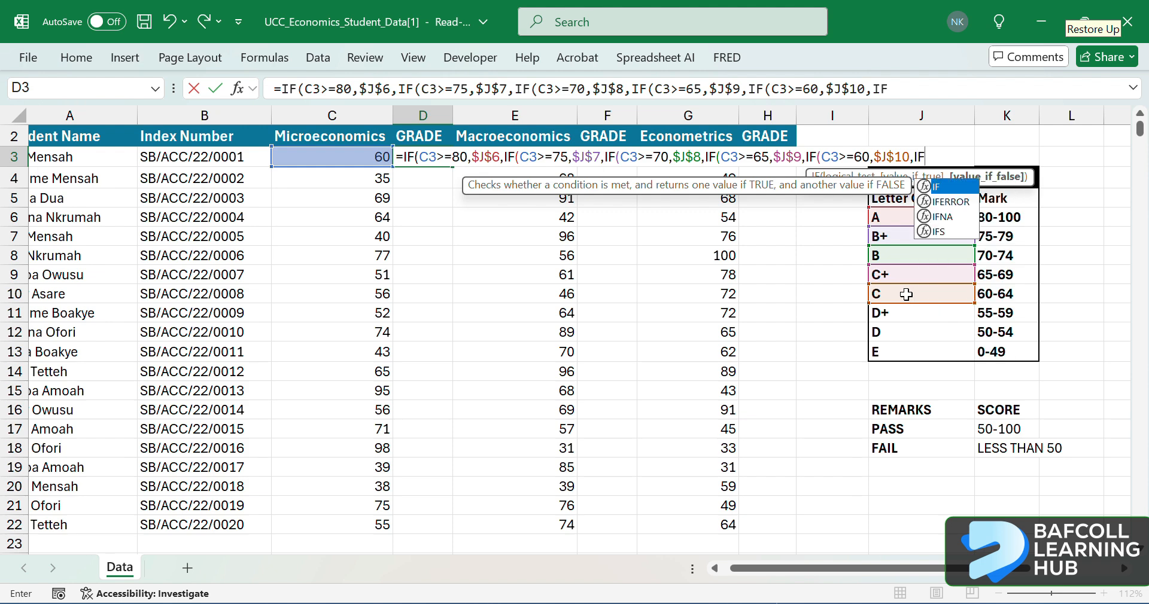
pyautogui.write('(C3')
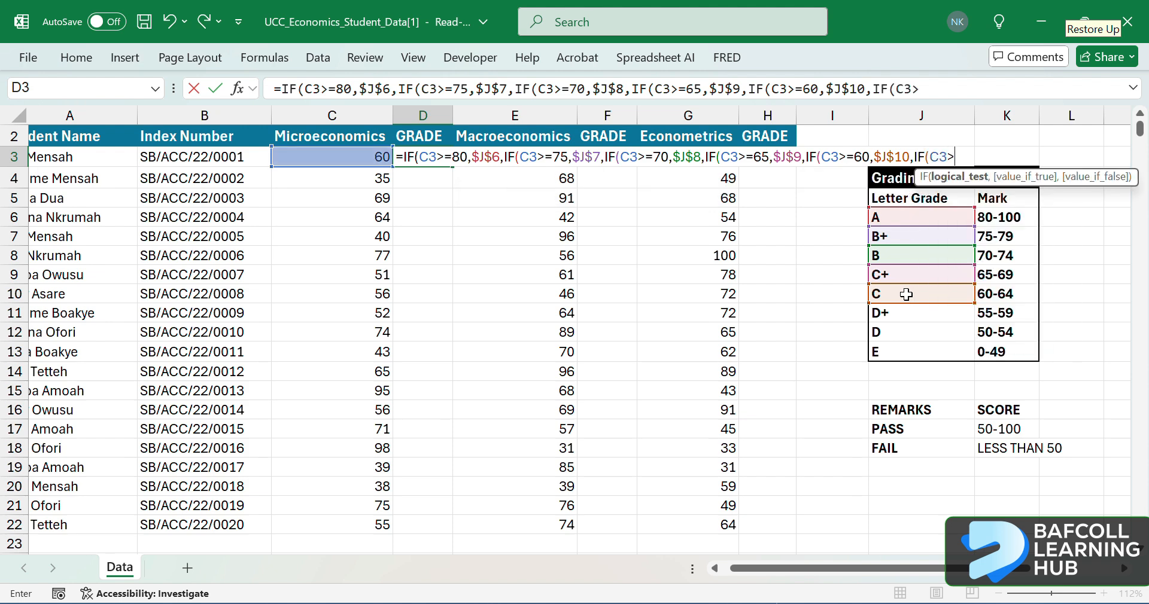
pyautogui.write('>=55,')
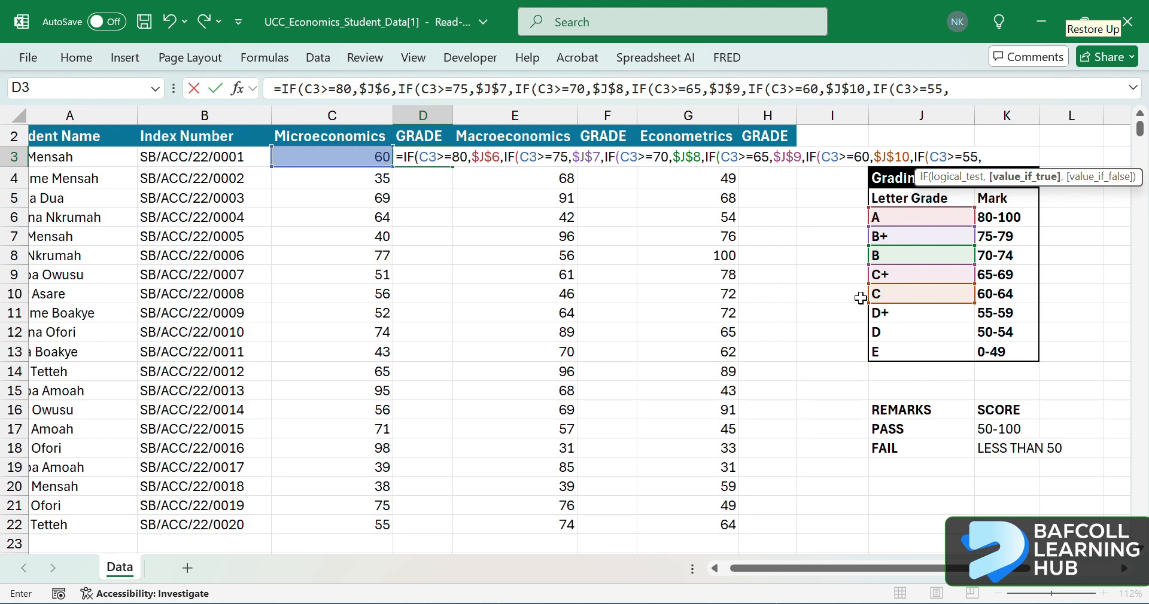
pyautogui.click(889, 313)
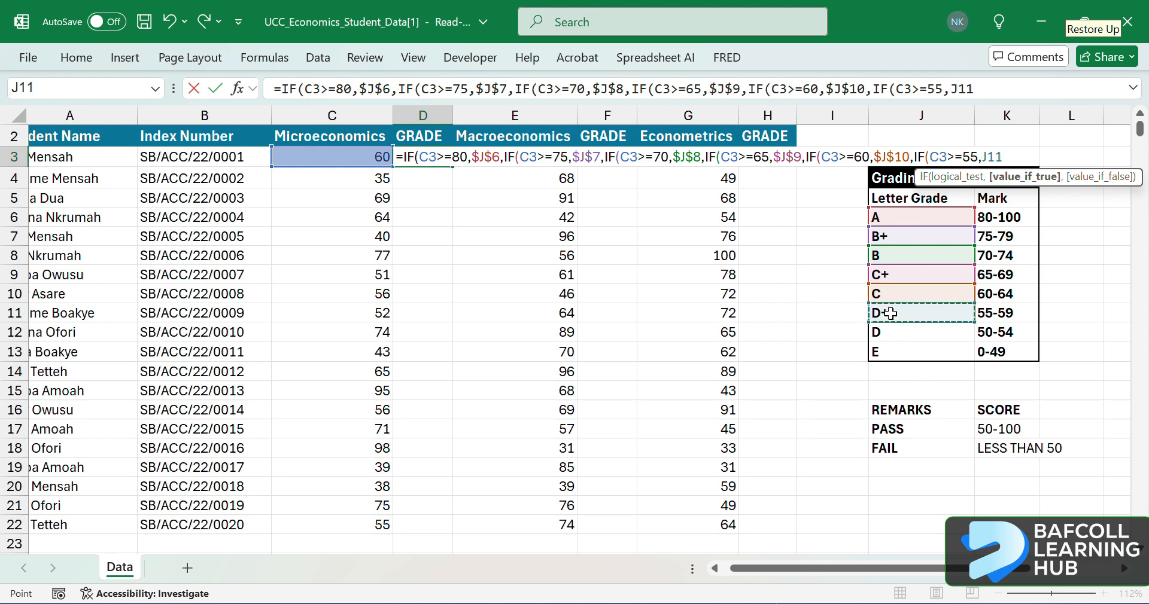
pyautogui.press('F4')
pyautogui.write(',')
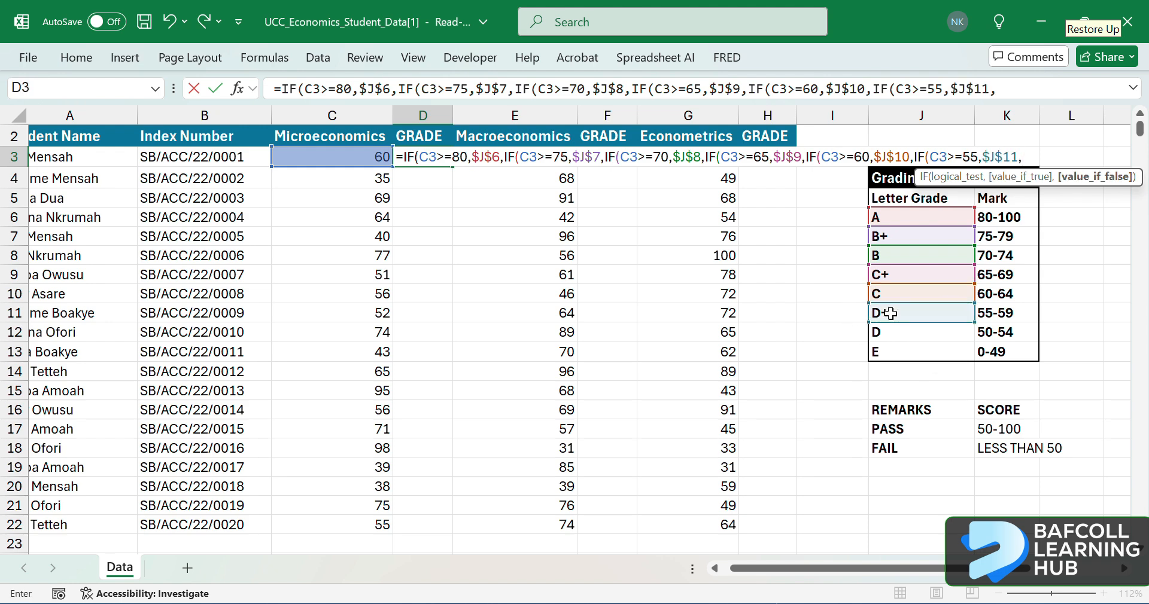
# Nest a seventh IF as the value if false, returning grade D through the absolute reference $J$12 when C3>=50.
pyautogui.write('IF*')
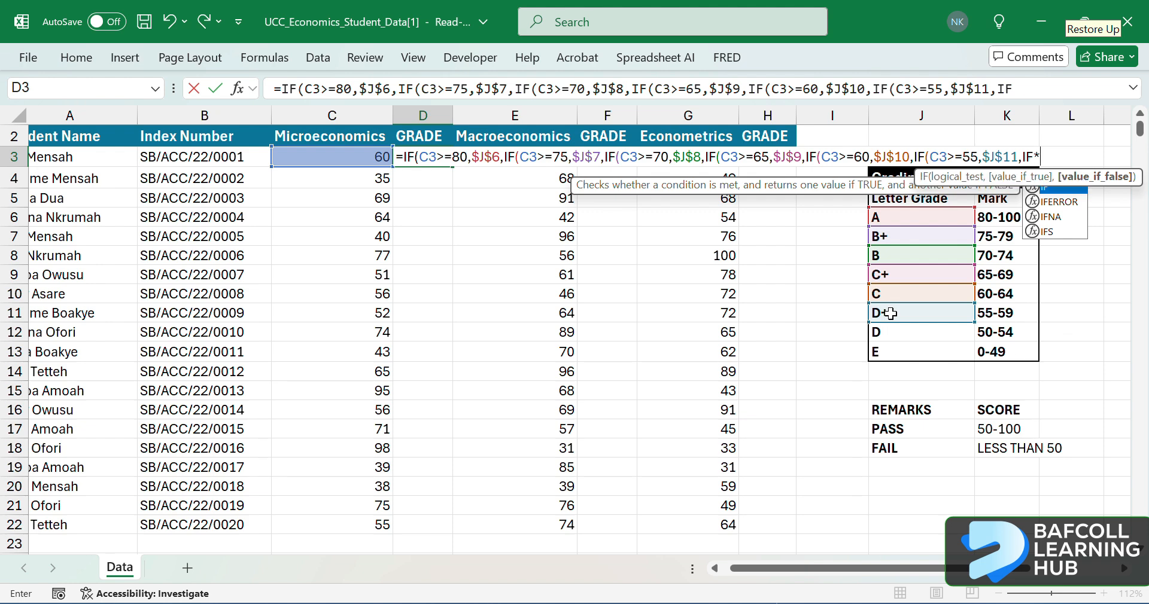
pyautogui.press('BackSpace')
pyautogui.write('(')
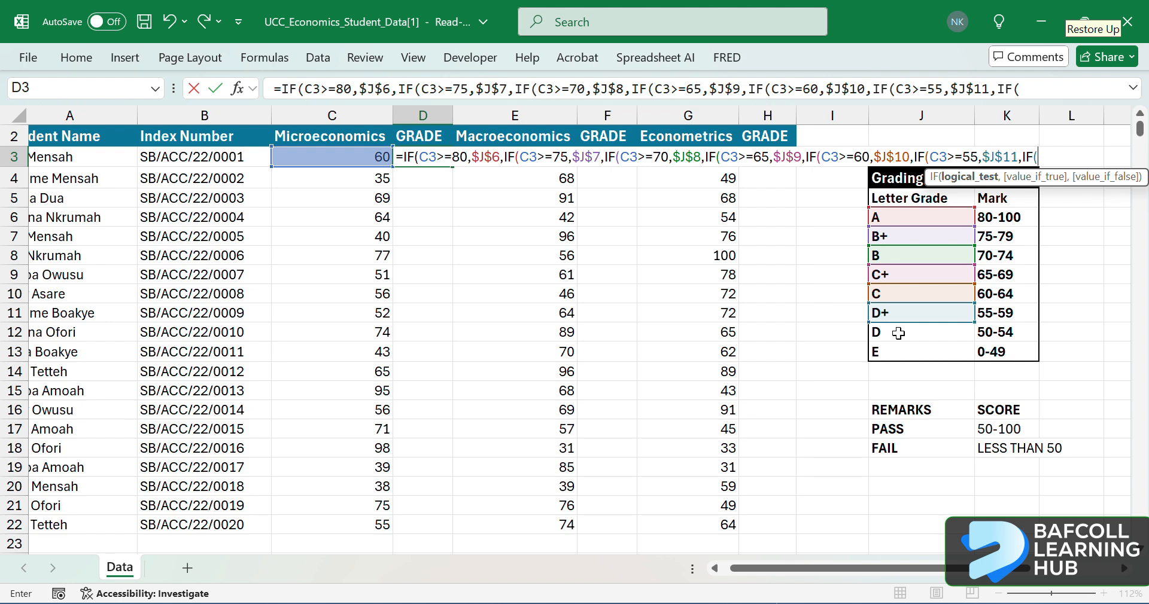
pyautogui.write('C3>=')
pyautogui.click(898, 330)
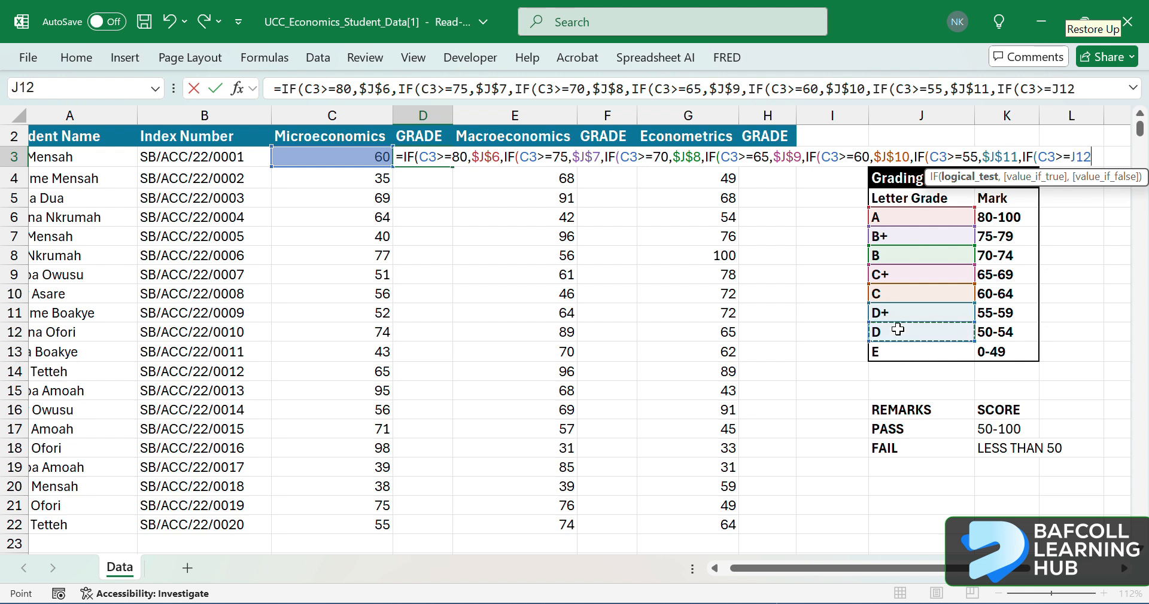
pyautogui.press('BackSpace')
pyautogui.press('BackSpace')
pyautogui.press('BackSpace')
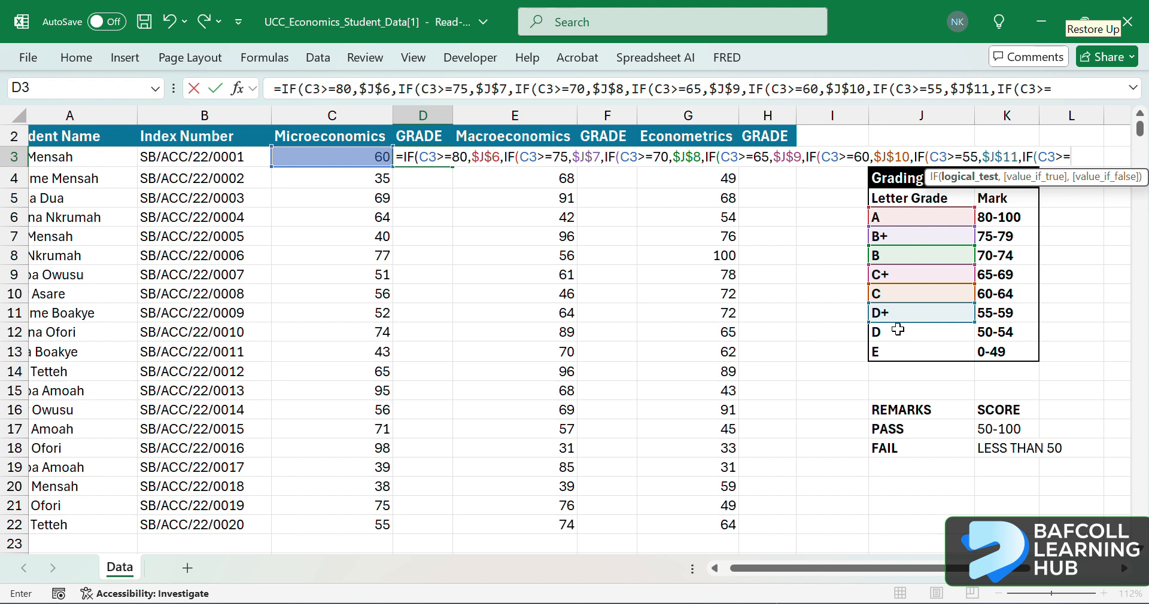
pyautogui.write('50,')
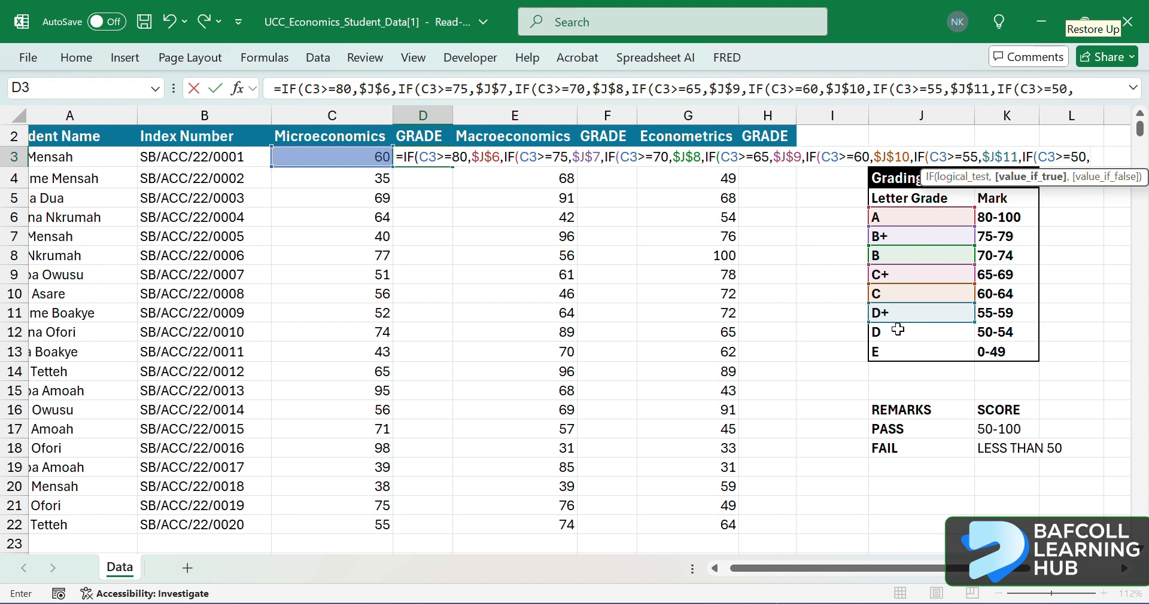
pyautogui.click(895, 333)
pyautogui.press('F4')
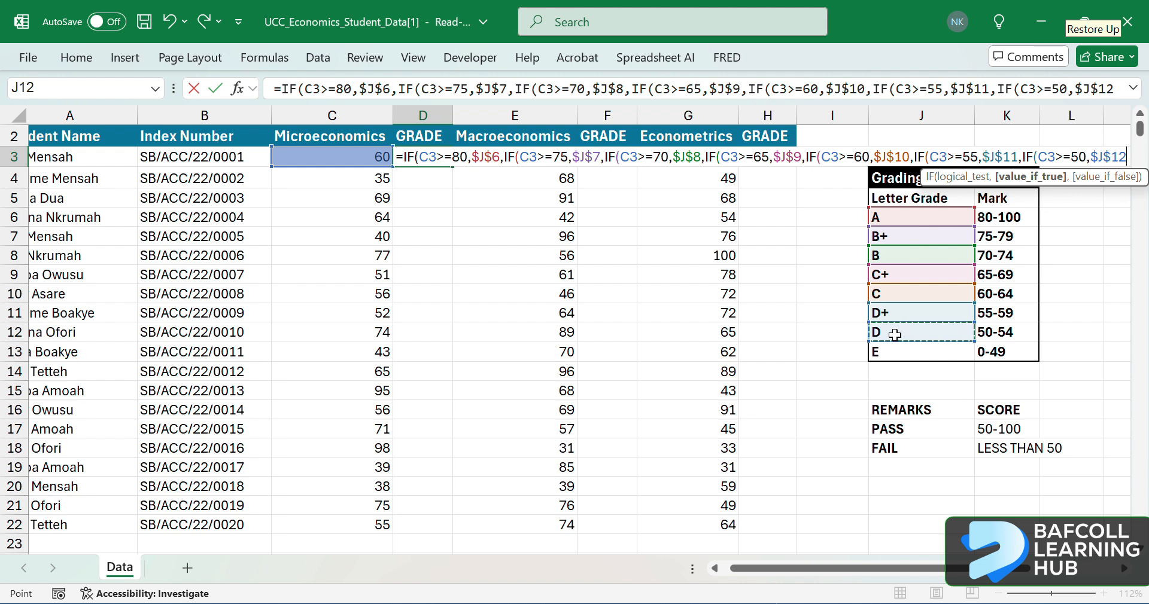
# Complete the D3 formula with grade E as the final value if false, through the absolute reference $J$13, closing all seven IFs.
pyautogui.write(',')
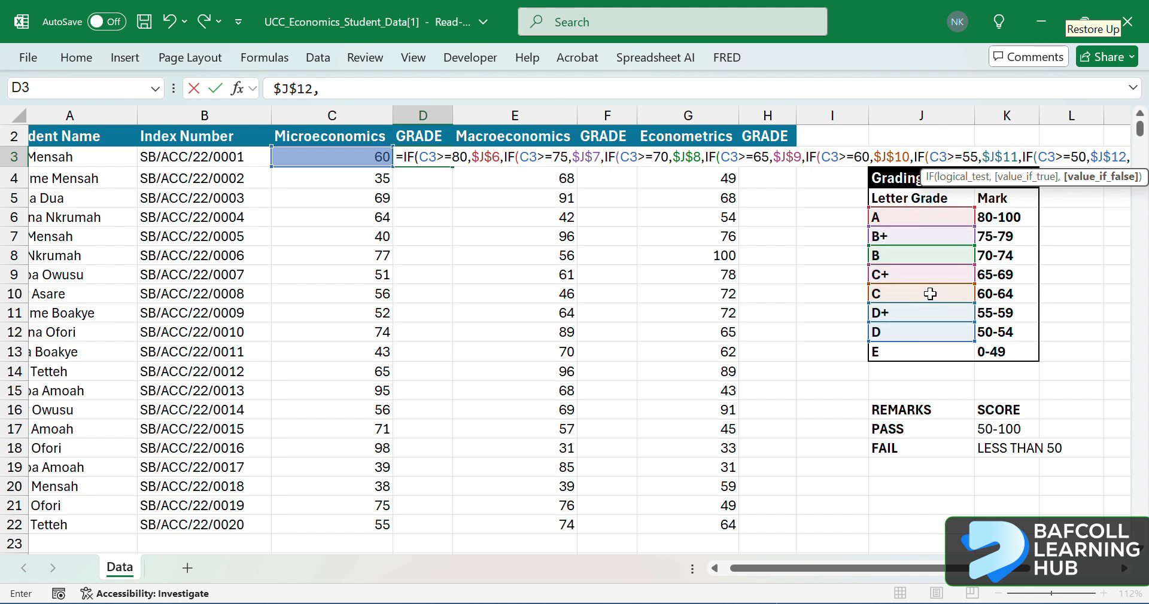
pyautogui.click(898, 351)
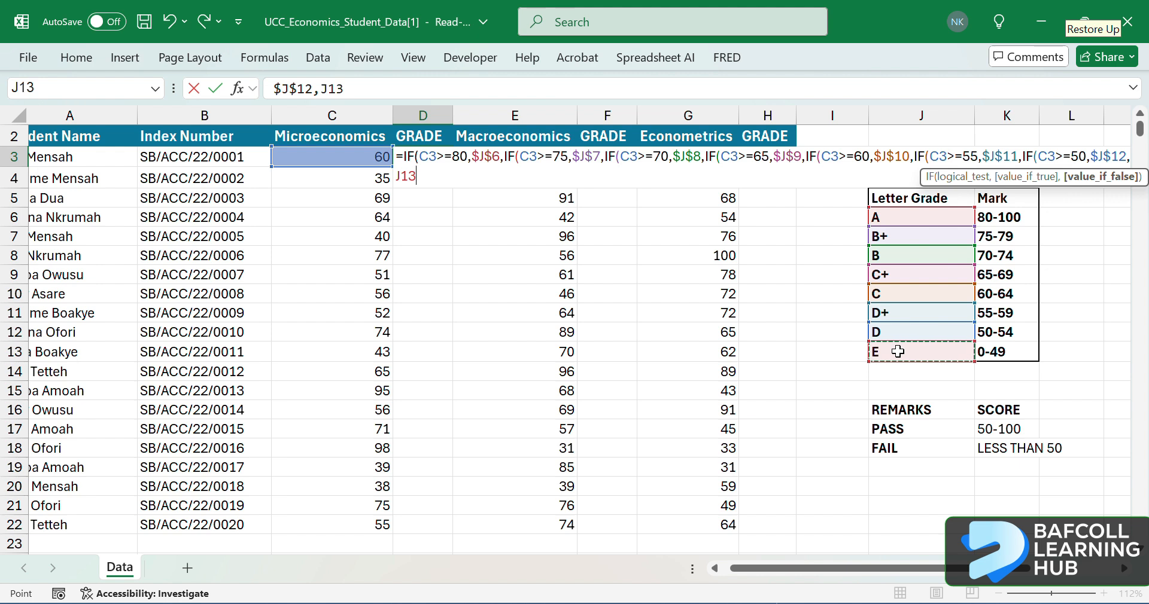
pyautogui.press('F4')
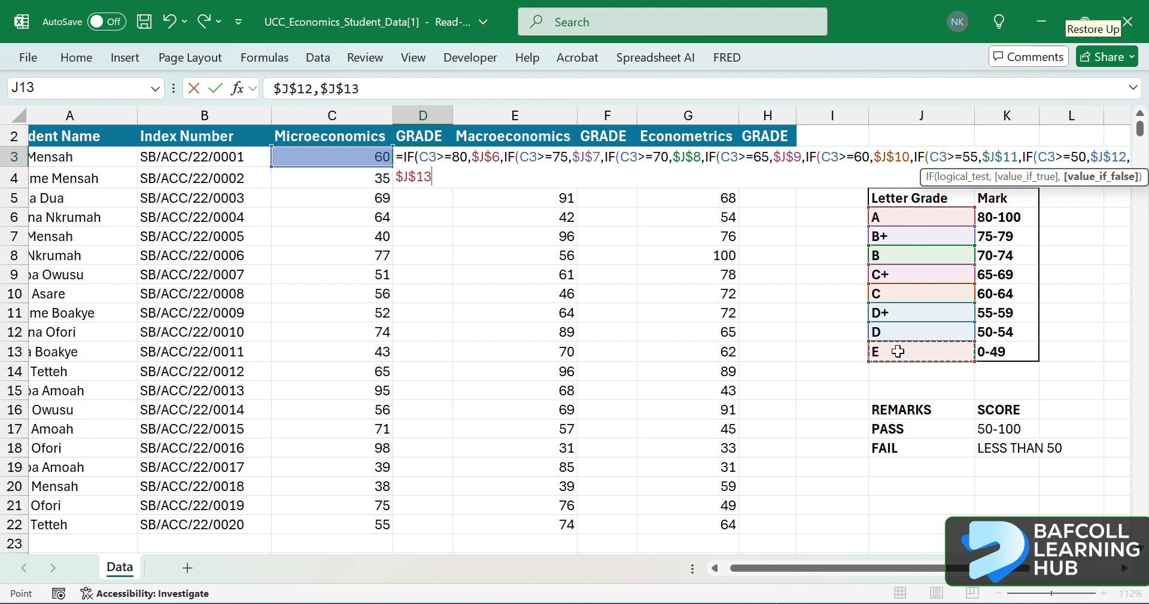
pyautogui.write('))')
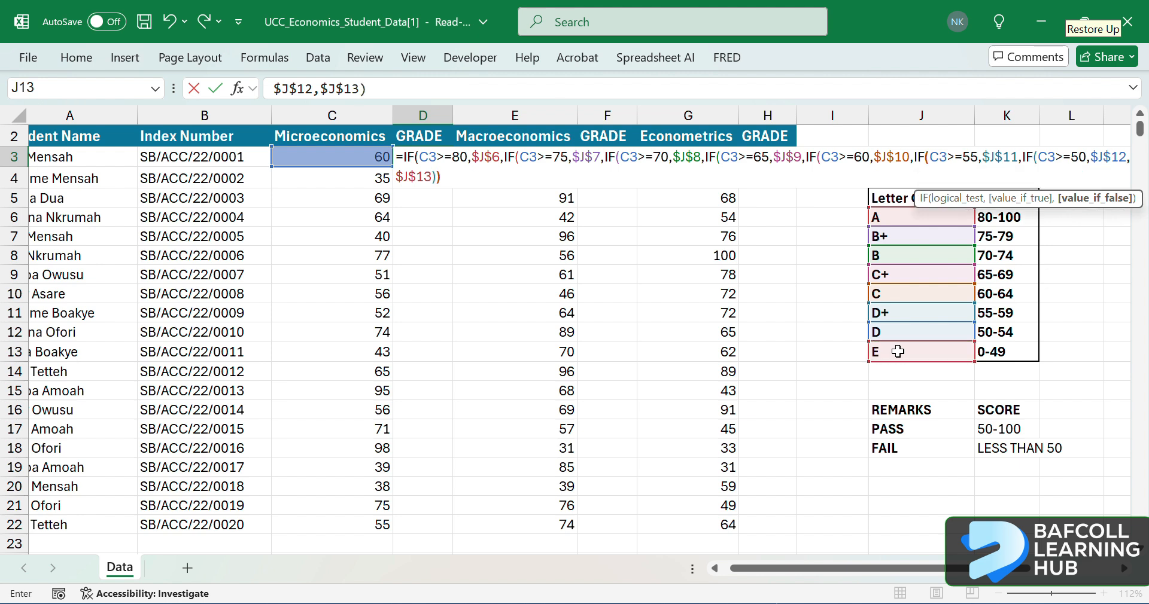
pyautogui.write(')))))')
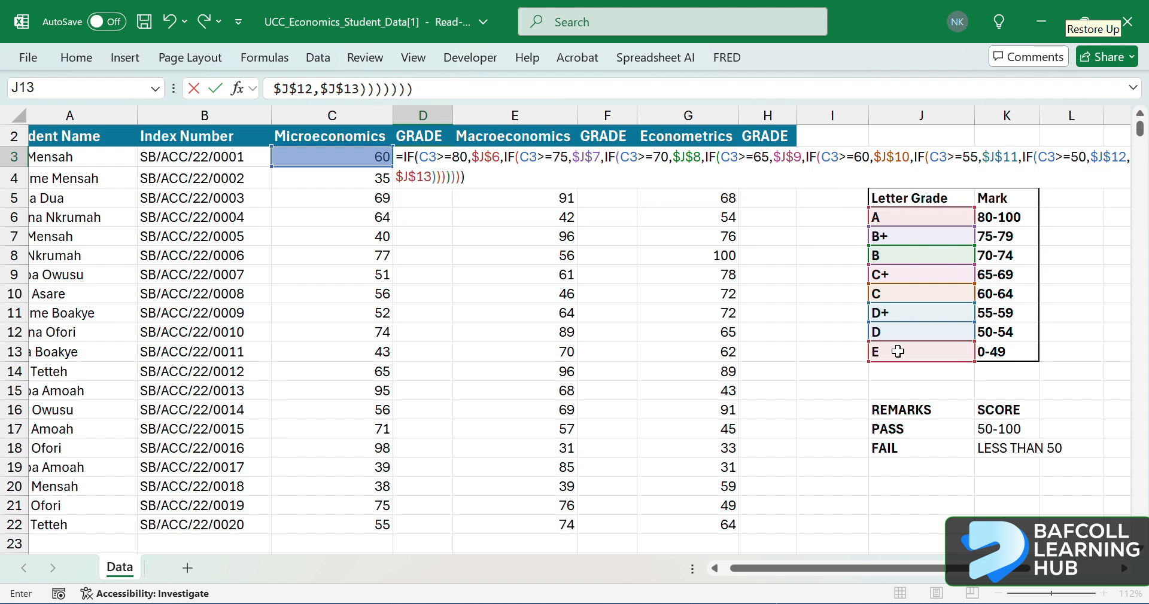
pyautogui.press('Return')
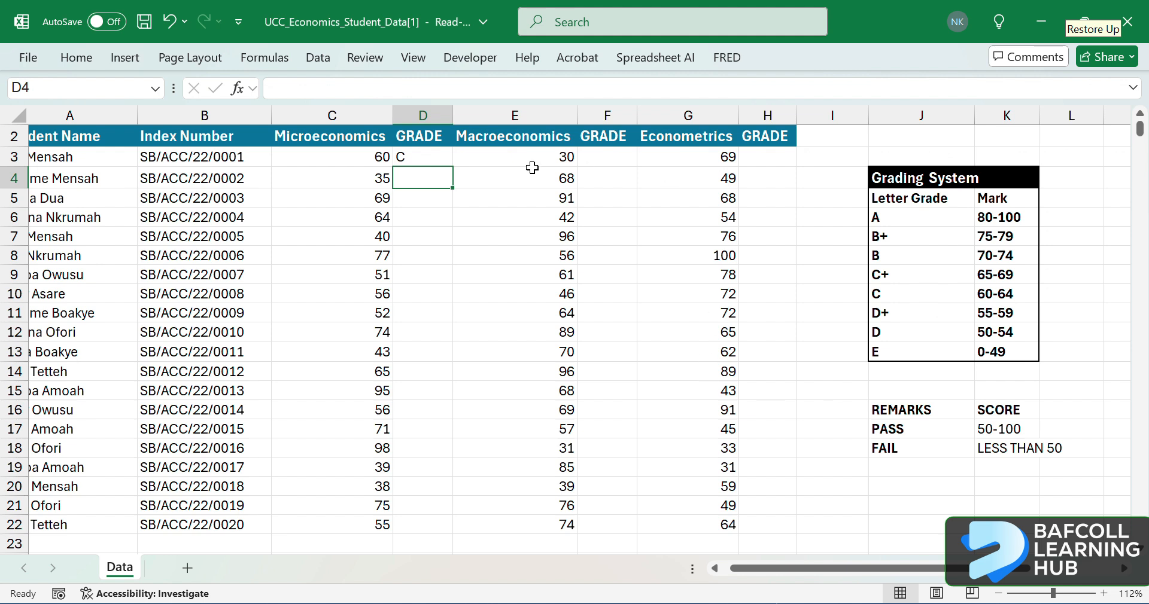
# Fill the D3 grade formula down the Microeconomics GRADE column through D22.
pyautogui.click(443, 157)
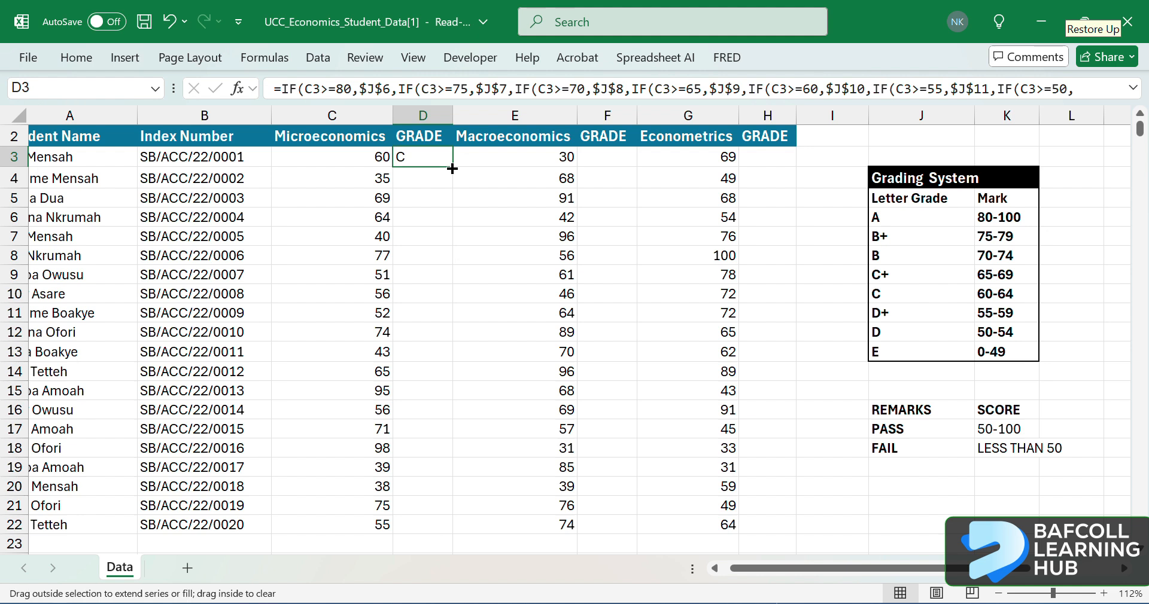
pyautogui.doubleClick(452, 169)
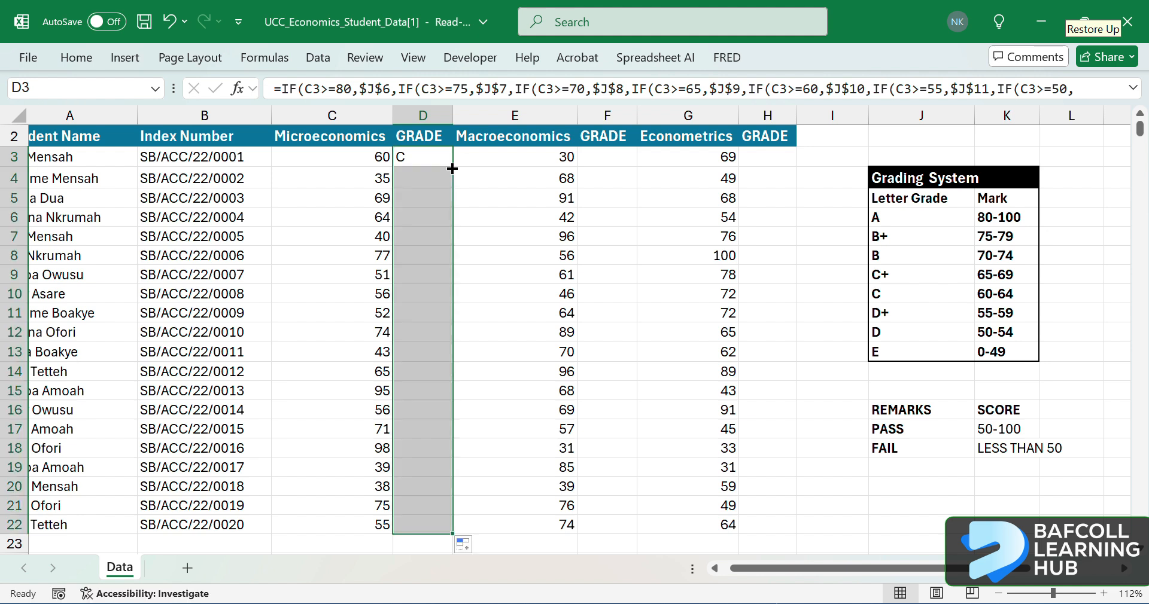
pyautogui.click(413, 160)
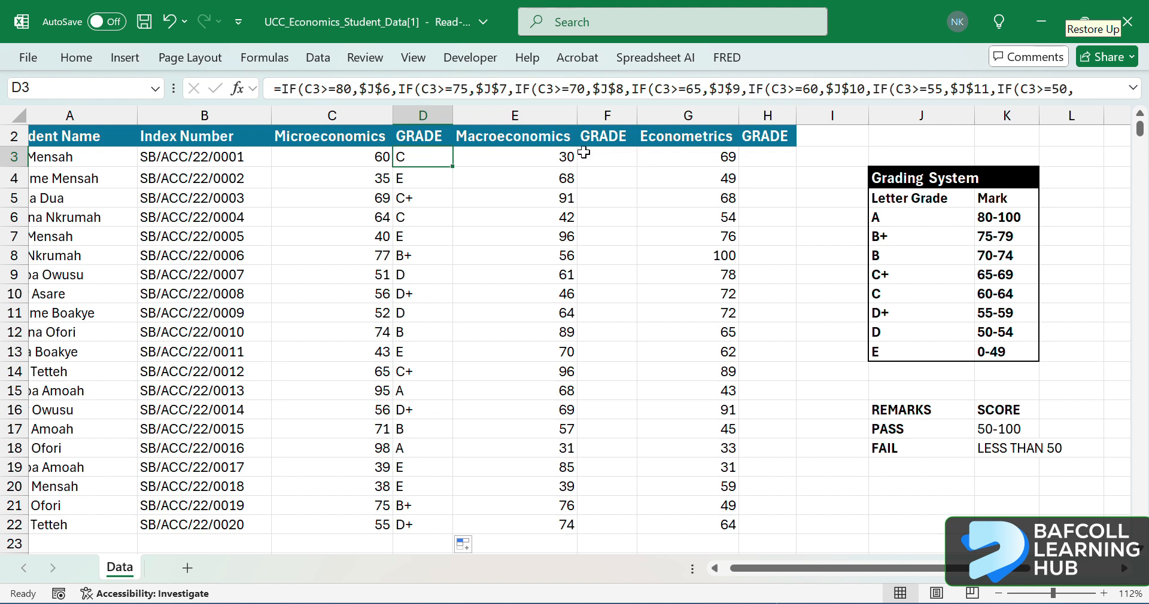
# Copy the D3 grade formula to F3 as formula only, and fill it down the Macroeconomics GRADE column through F22.
pyautogui.click(609, 156)
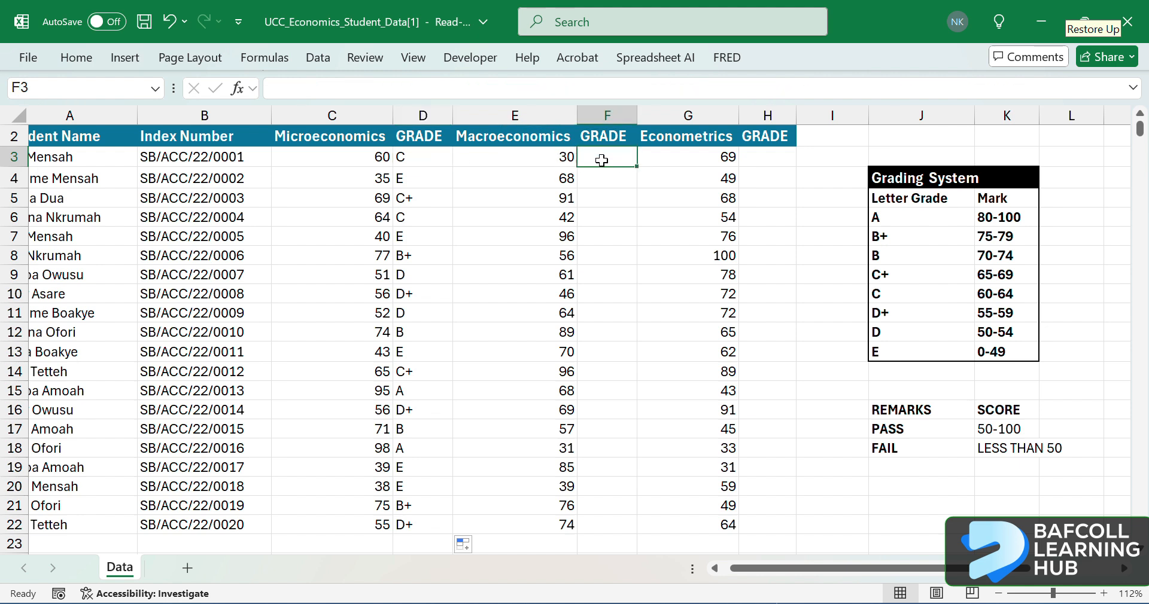
pyautogui.click(423, 156)
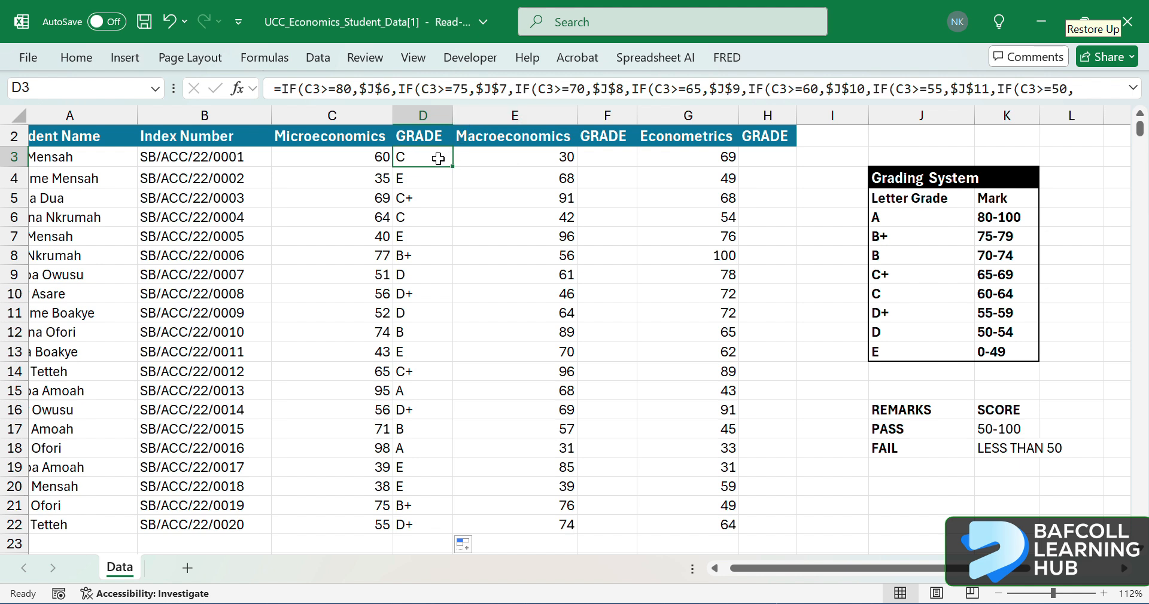
pyautogui.hotkey('ctrl', 'c')
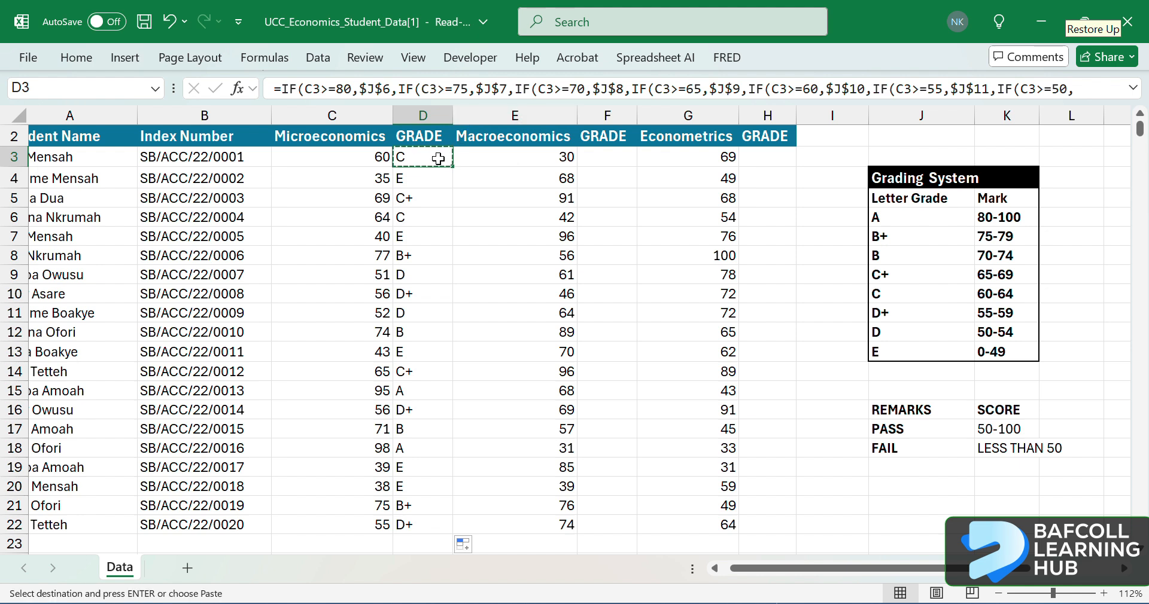
pyautogui.click(617, 155)
pyautogui.rightClick(617, 155)
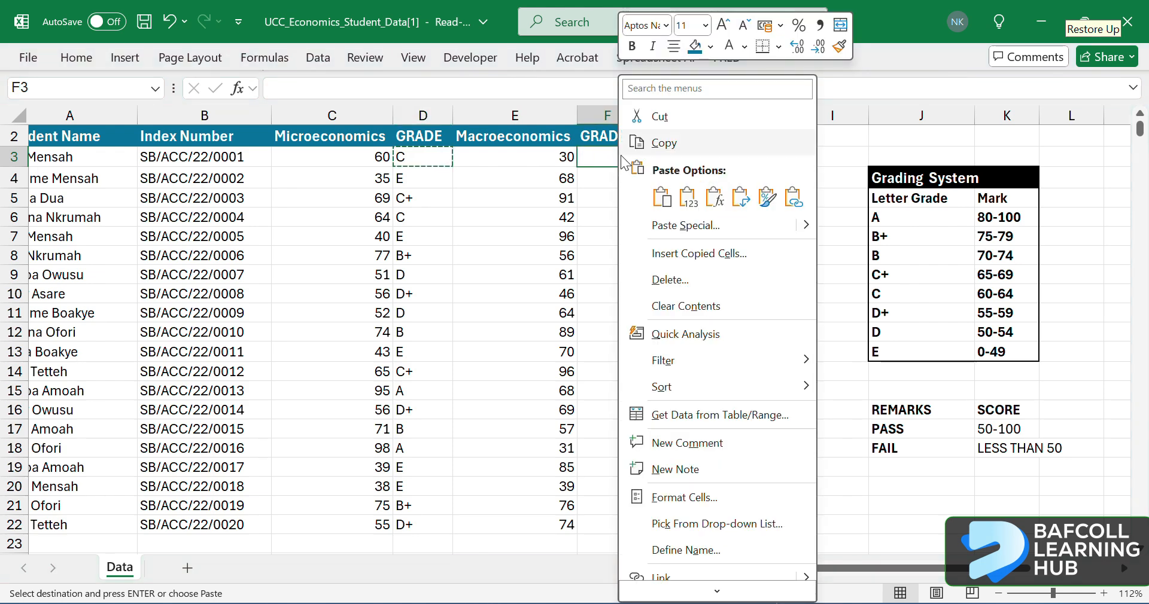
pyautogui.click(723, 199)
pyautogui.doubleClick(586, 158)
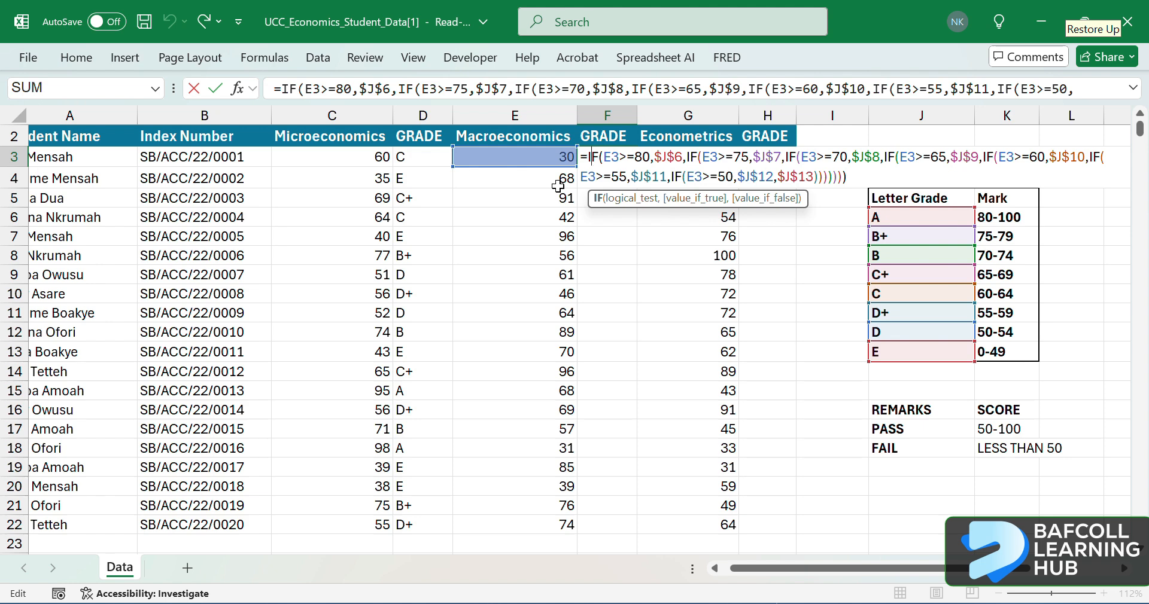
pyautogui.press('Return')
pyautogui.click(618, 152)
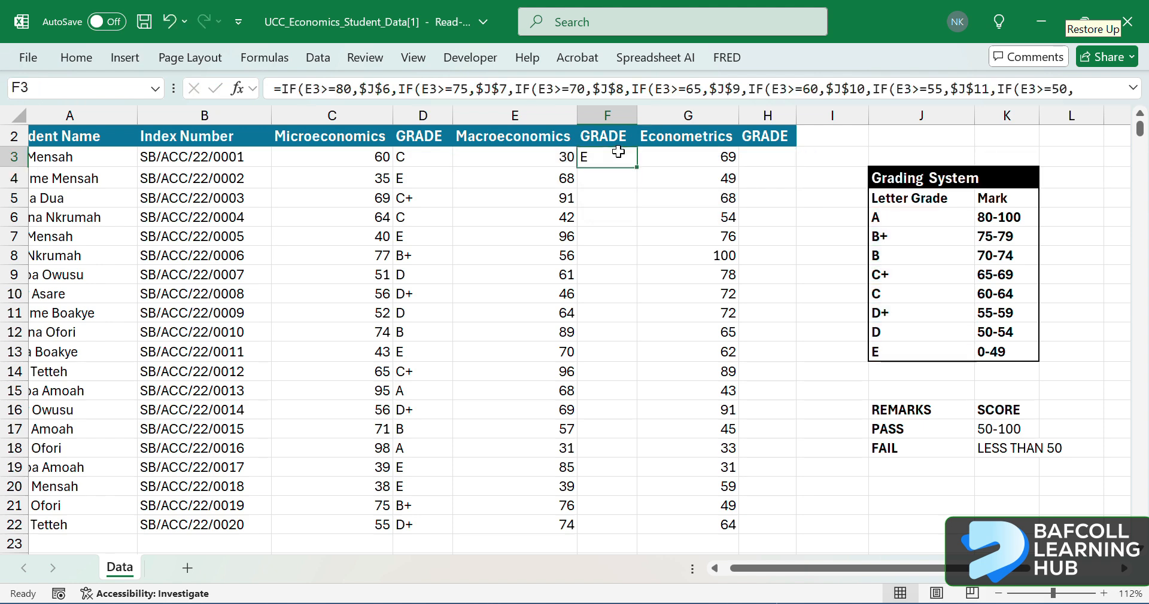
pyautogui.doubleClick(636, 167)
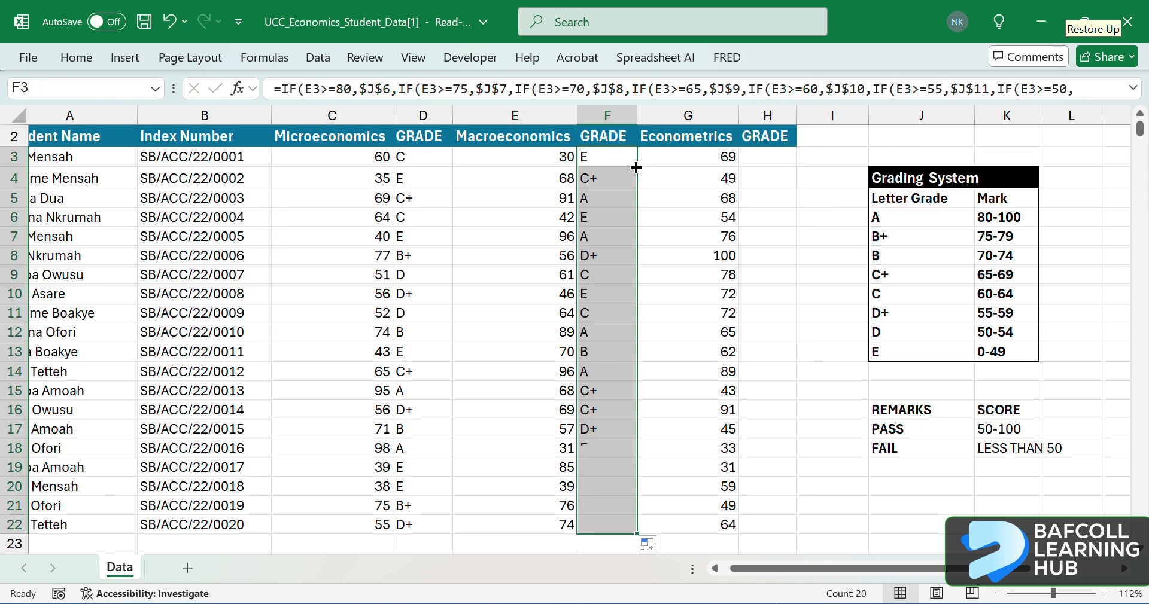
# Copy the F3 grade formula to H3 as formula only, and fill it down the Econometrics GRADE column through H22.
pyautogui.click(629, 161)
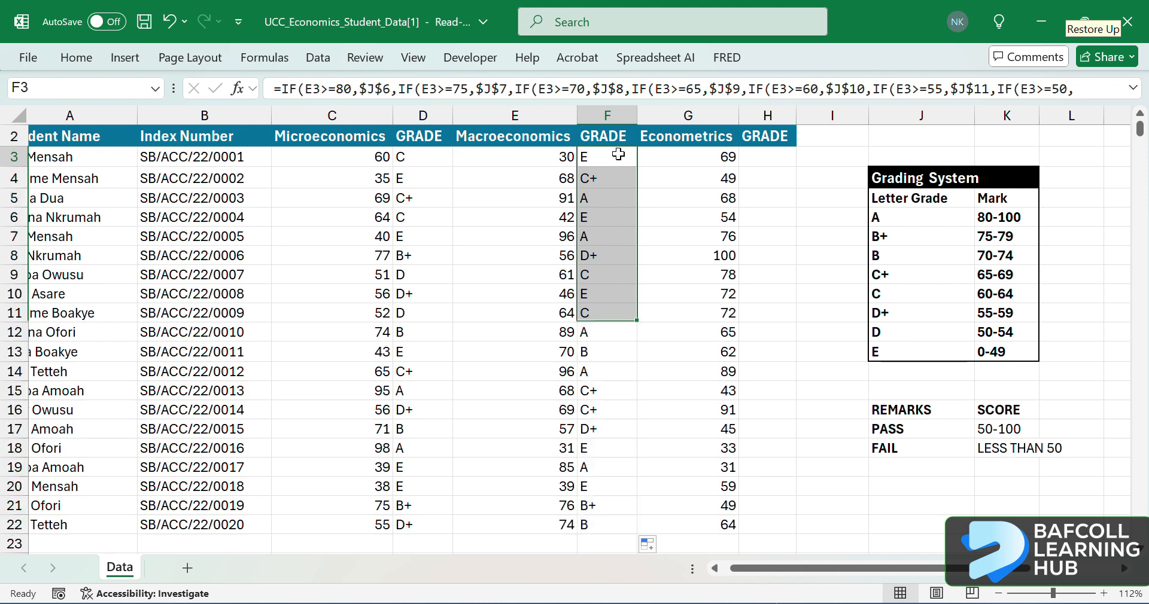
pyautogui.hotkey('ctrl', 'c')
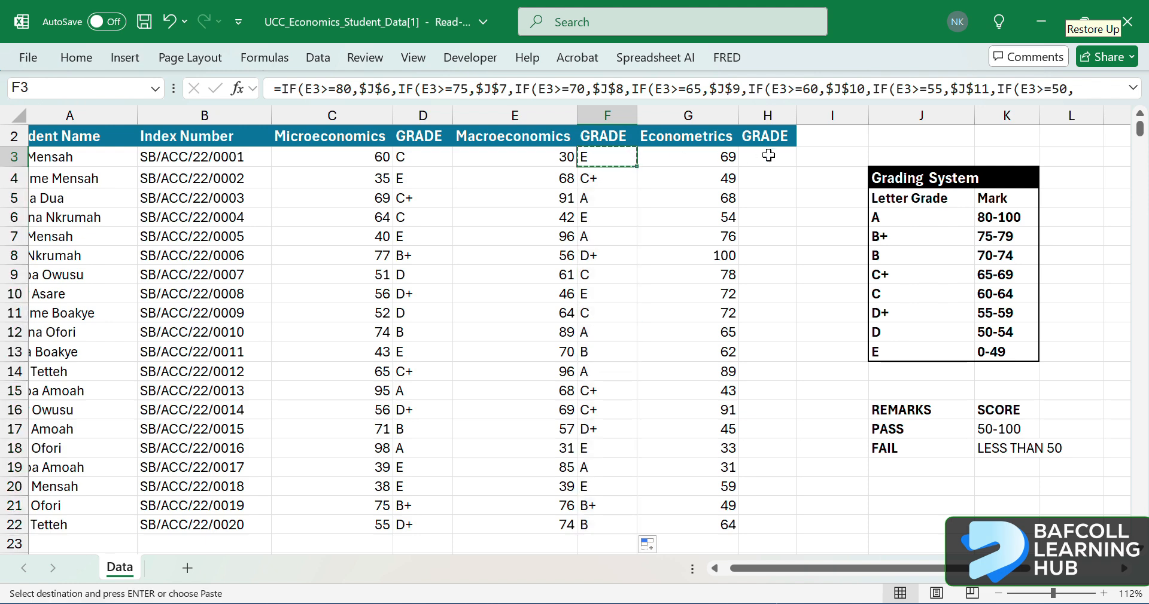
pyautogui.click(767, 154)
pyautogui.rightClick(770, 155)
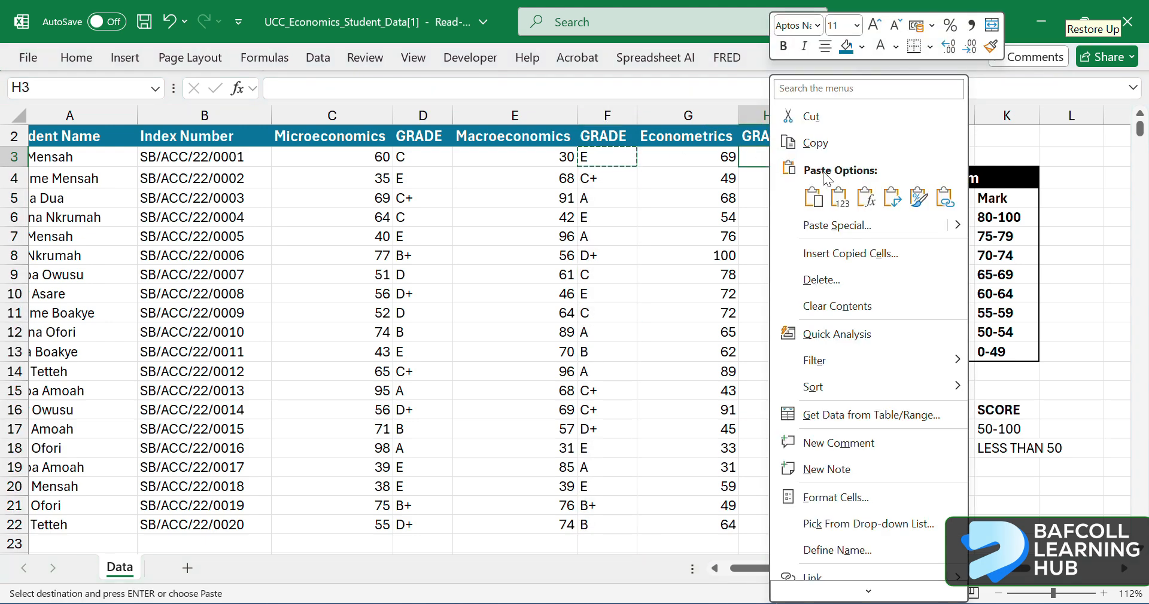
pyautogui.click(866, 197)
pyautogui.click(780, 154)
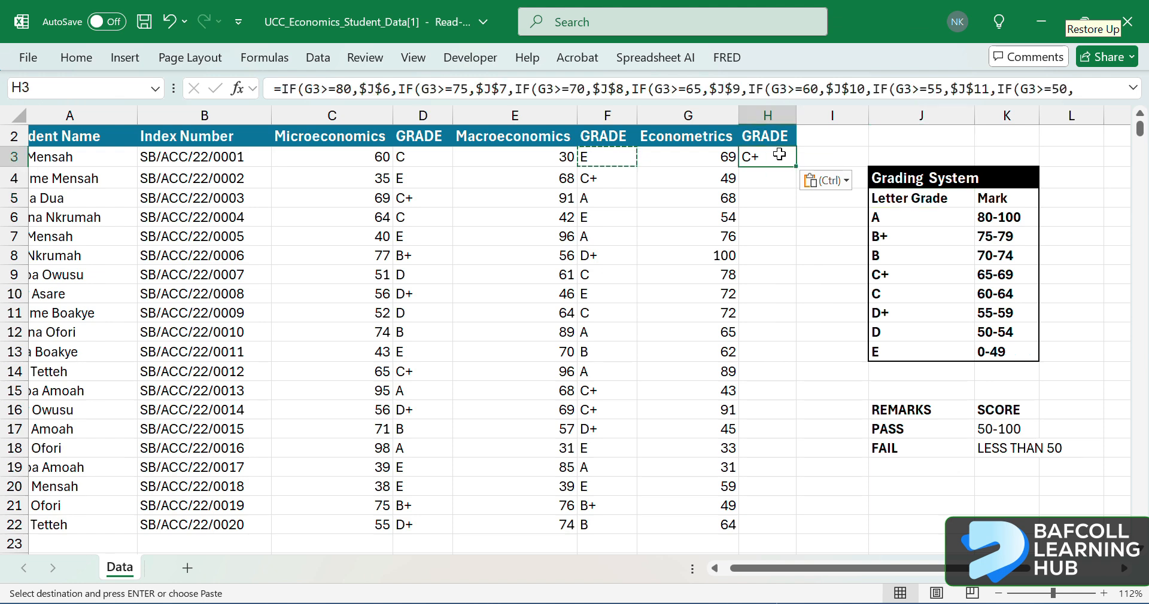
pyautogui.press('Escape')
pyautogui.doubleClick(795, 168)
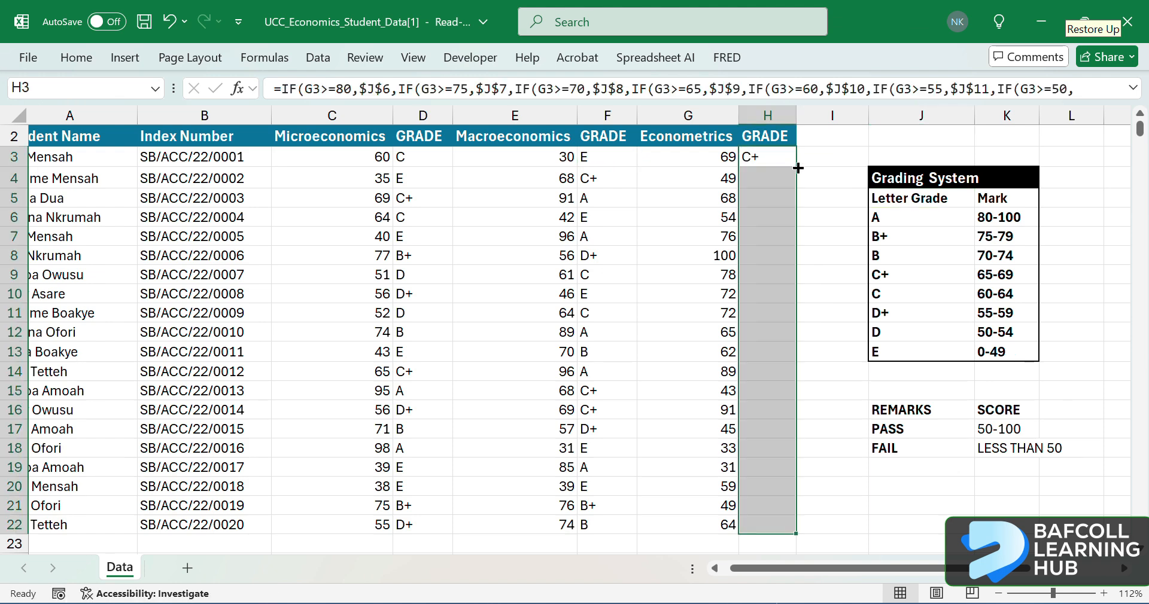
pyautogui.scroll(-2, 726, 441)
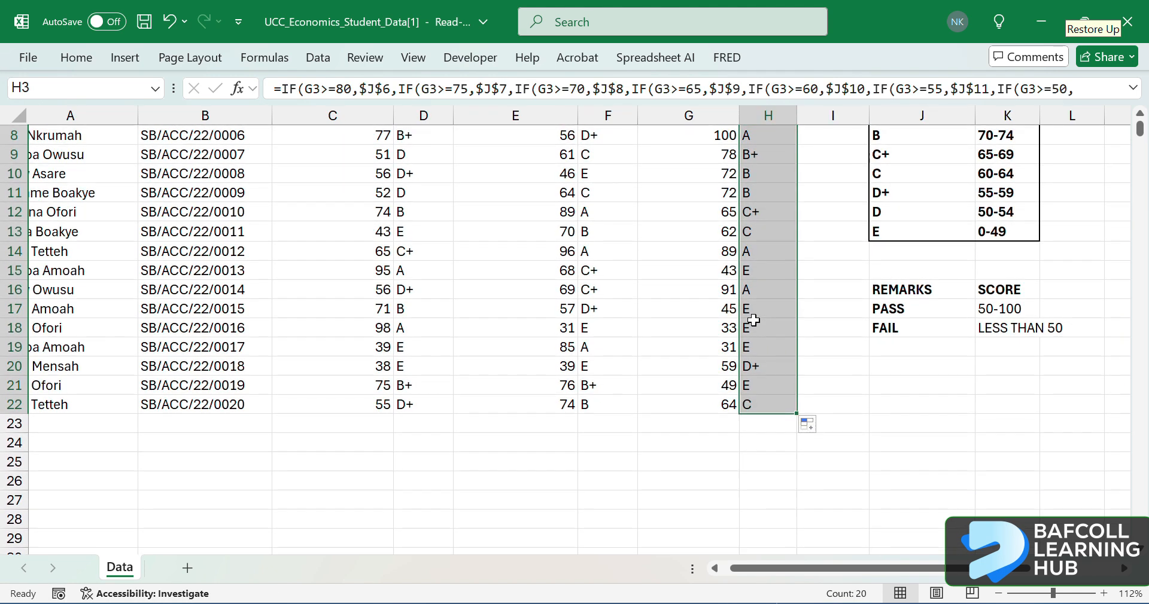
pyautogui.scroll(3, 749, 319)
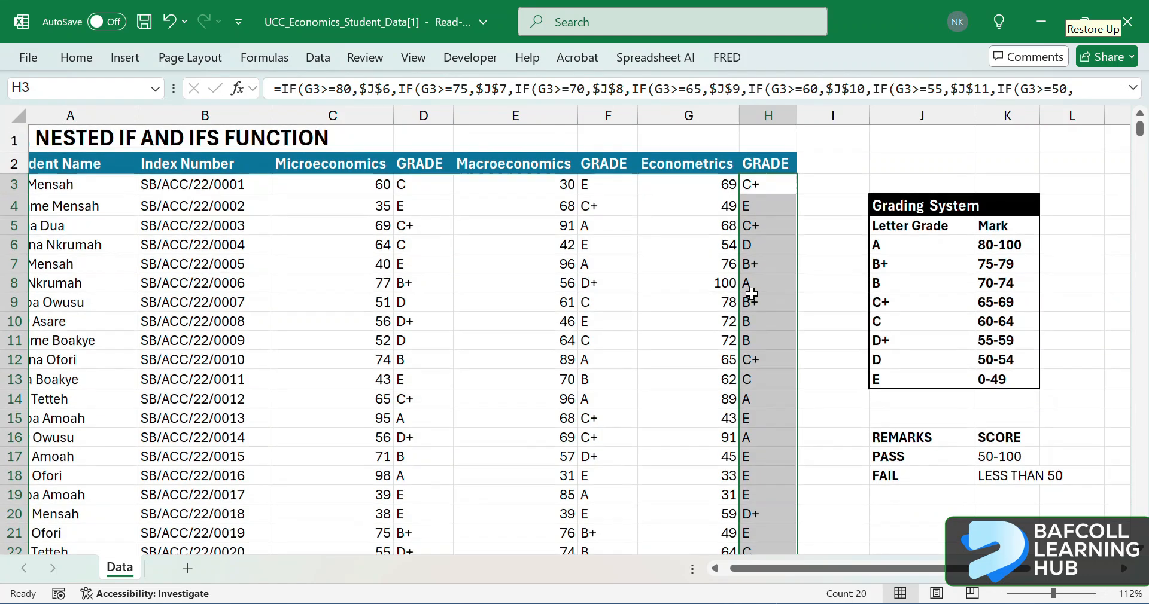
pyautogui.scroll(-1, 693, 326)
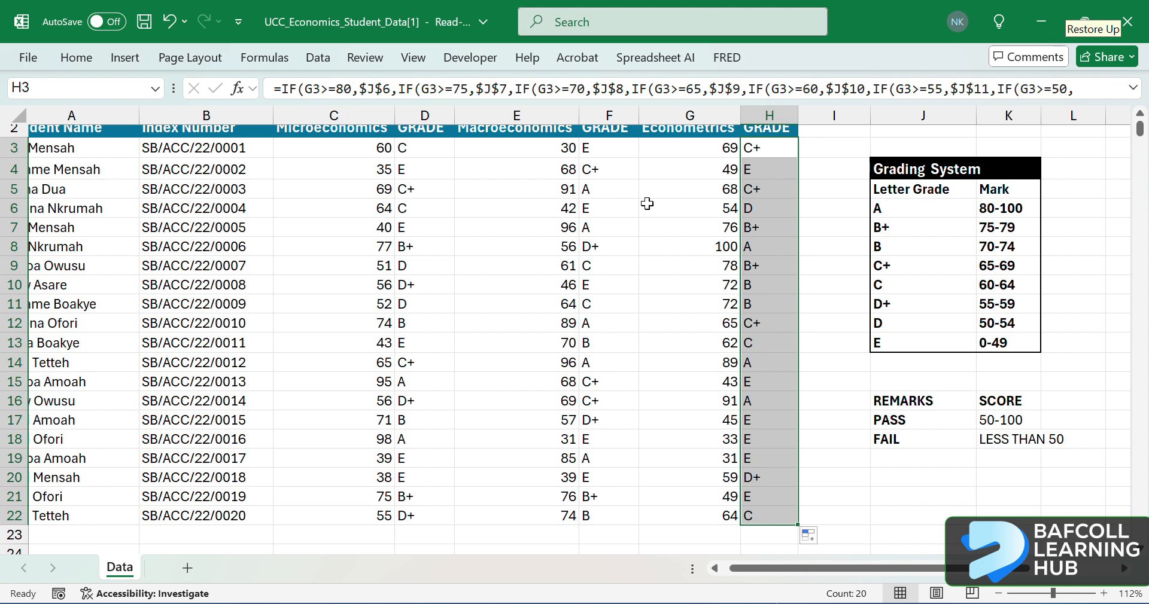
# Clear the grade formulas from rows 3 to 22 of all three GRADE columns, H, F and D.
pyautogui.press('Delete')
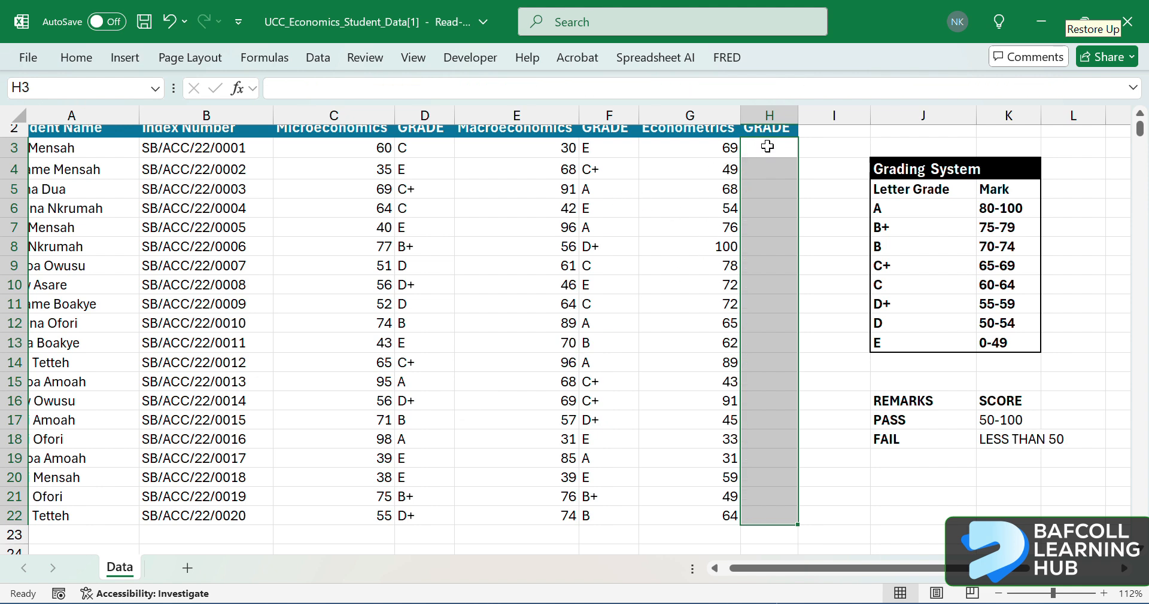
pyautogui.click(597, 149)
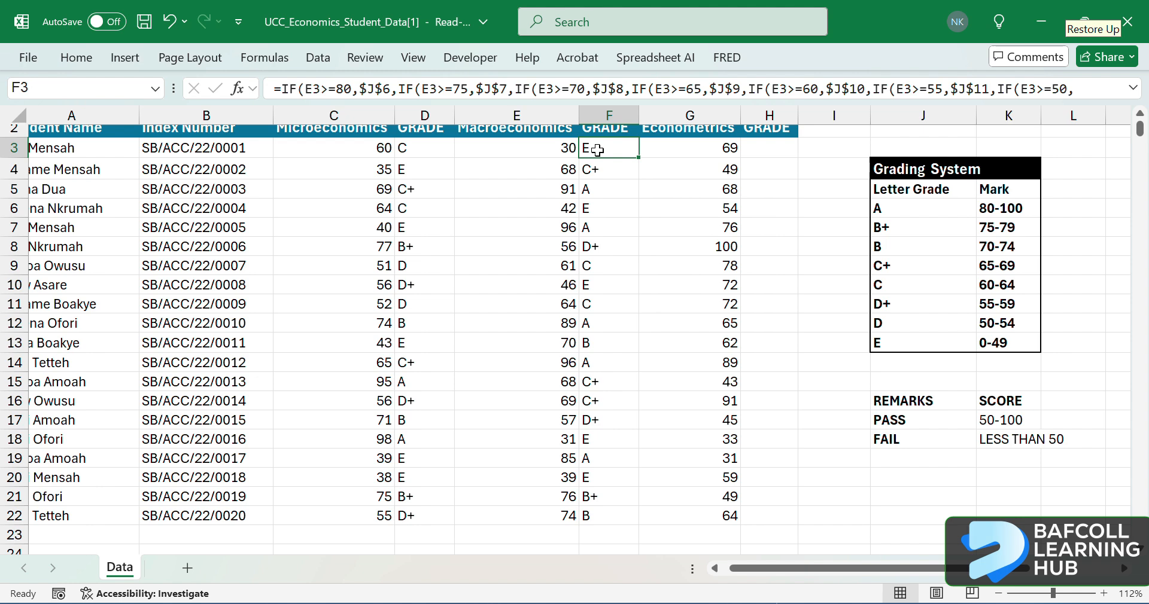
pyautogui.hotkey('ctrl', 'shift', 'Left')
pyautogui.click(623, 149)
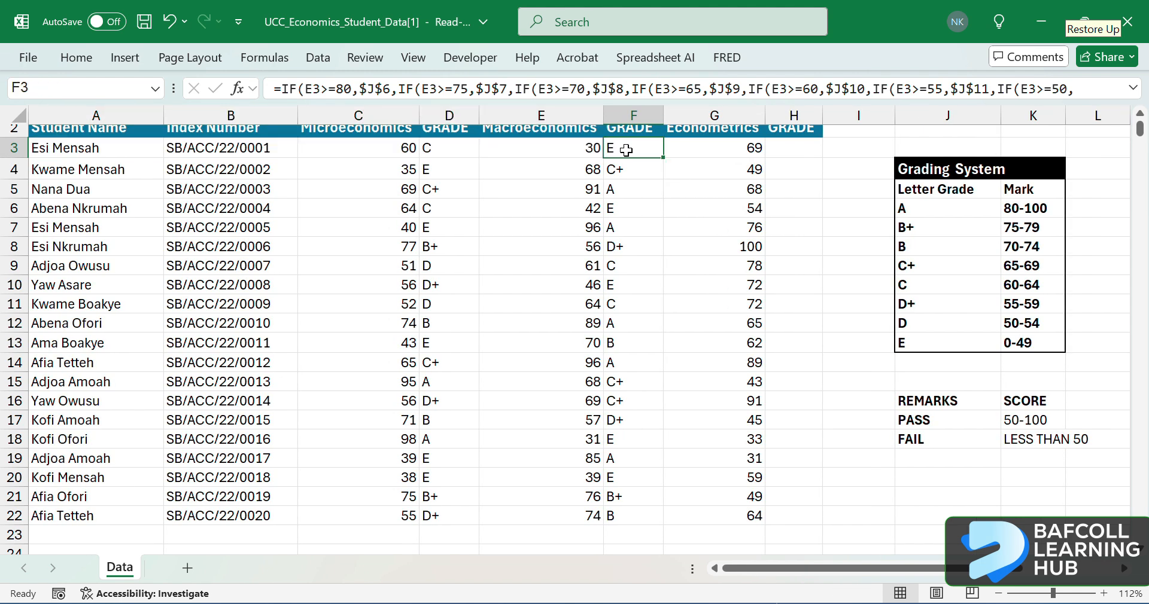
pyautogui.hotkey('ctrl', 'shift', 'Down')
pyautogui.press('Delete')
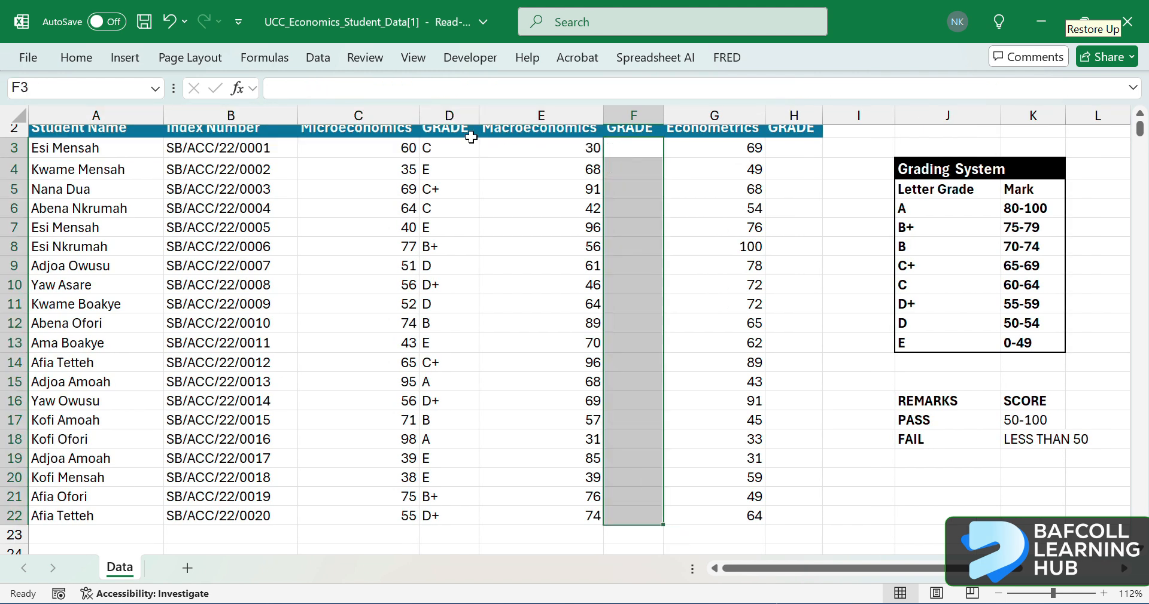
pyautogui.click(432, 145)
pyautogui.hotkey('ctrl', 'shift', 'Down')
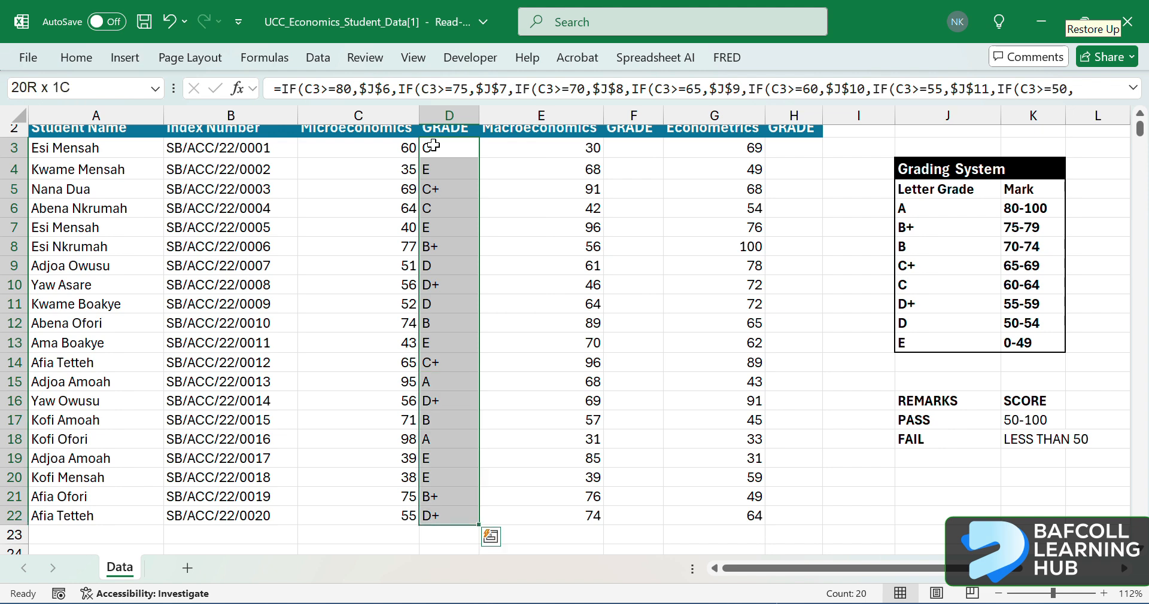
pyautogui.press('Delete')
pyautogui.scroll(1, 442, 201)
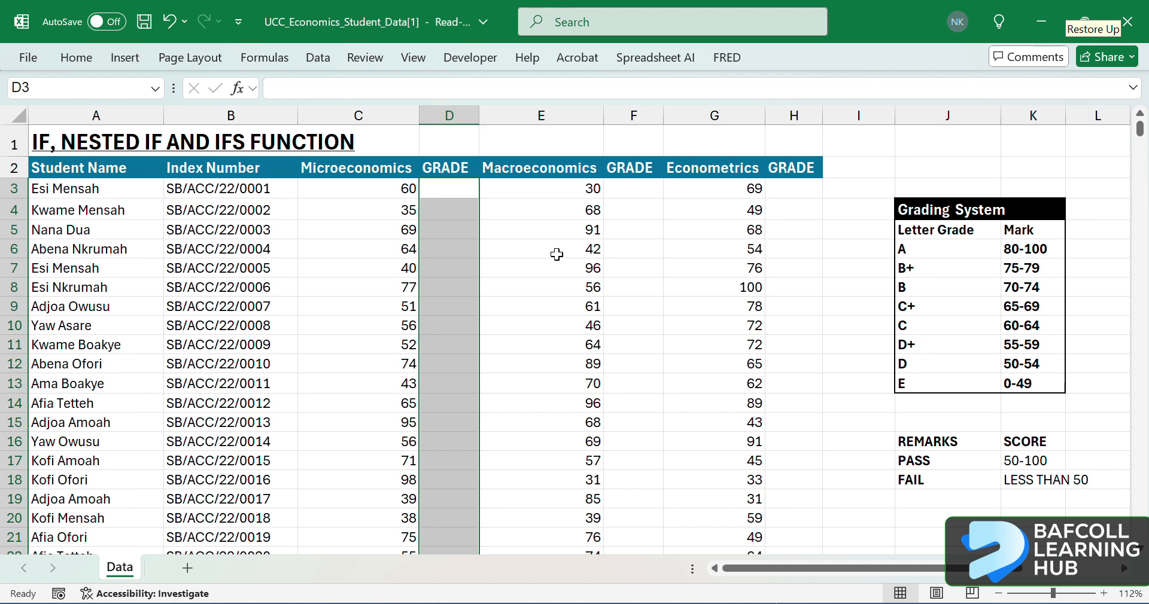
pyautogui.click(466, 190)
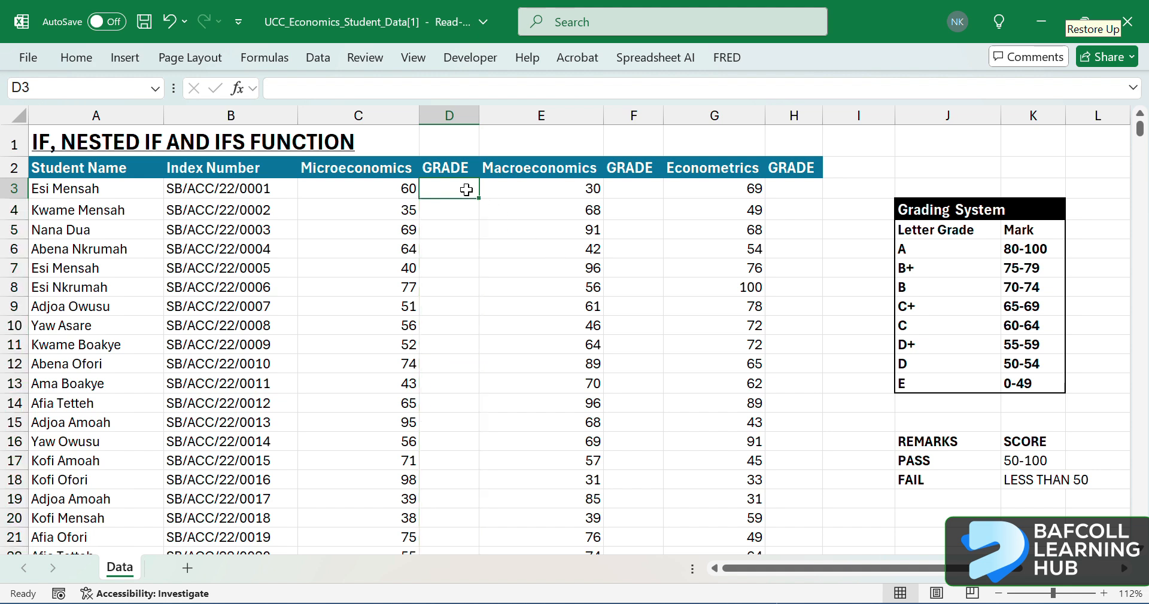
pyautogui.write('=')
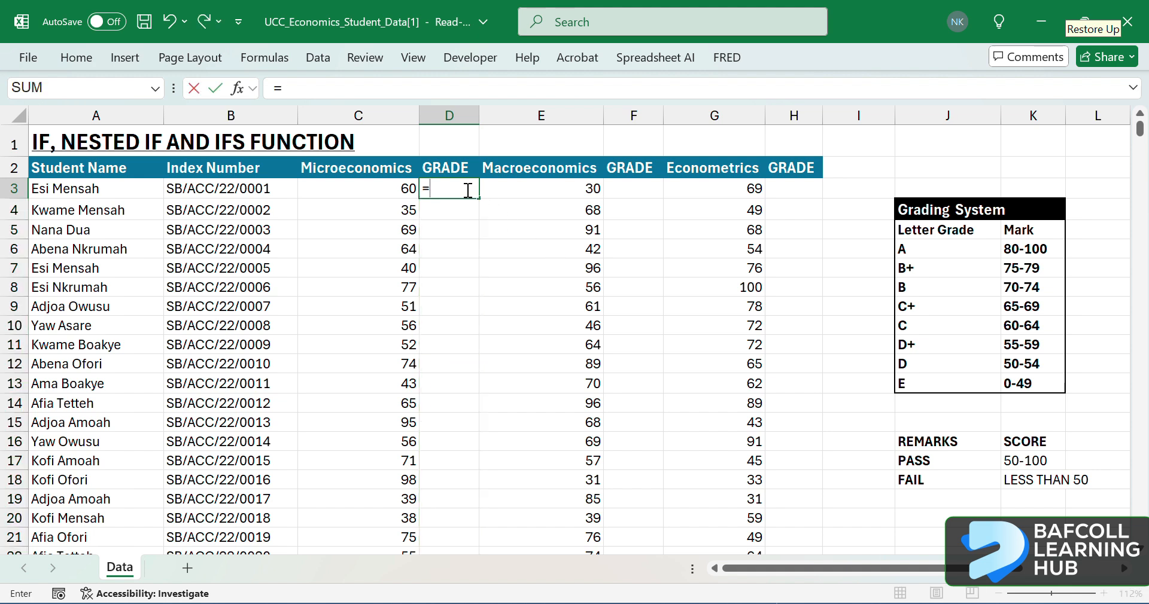
pyautogui.press('Escape')
pyautogui.click(449, 264)
pyautogui.keyDown('ctrl'); pyautogui.scroll(3, 449, 264); pyautogui.keyUp('ctrl')
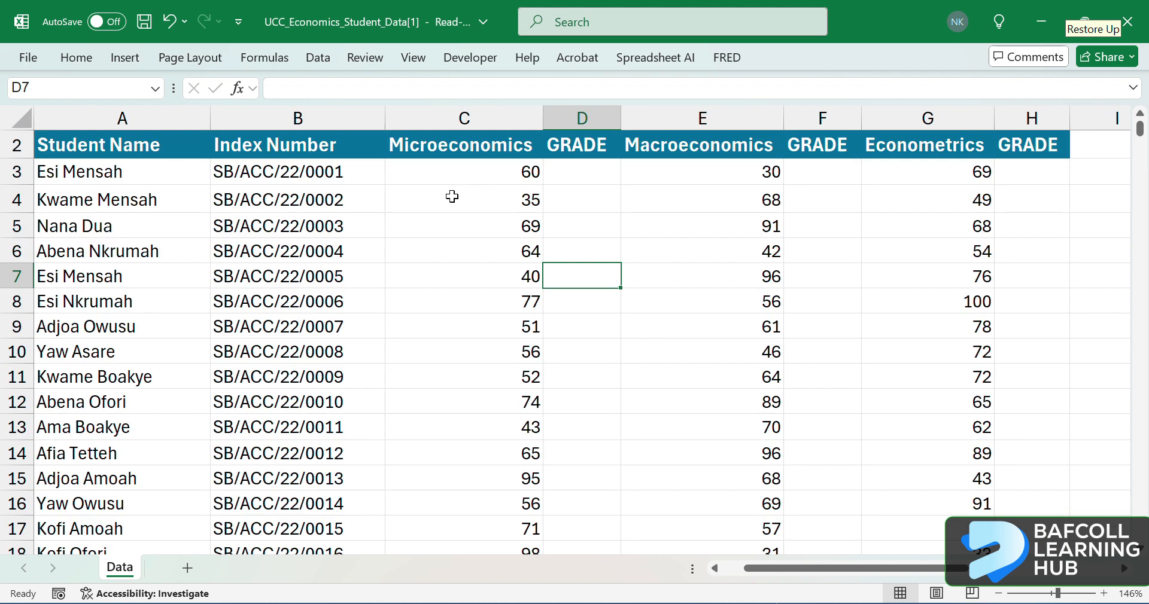
pyautogui.click(629, 172)
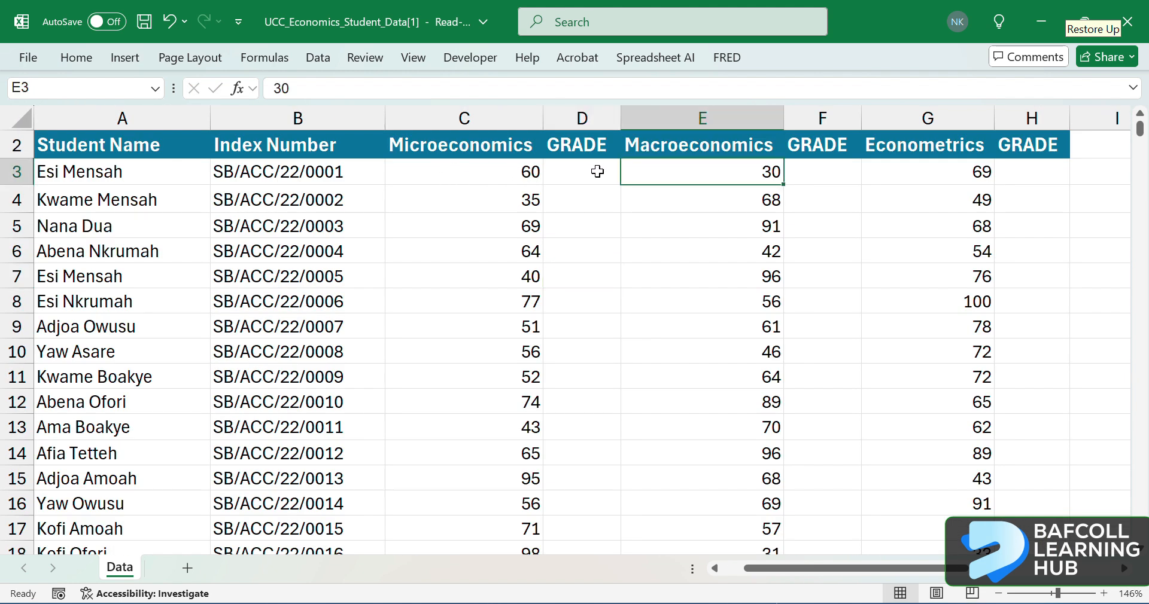
pyautogui.keyDown('ctrl'); pyautogui.scroll(-3, 570, 173); pyautogui.keyUp('ctrl')
pyautogui.keyDown('ctrl'); pyautogui.scroll(-5, 570, 173); pyautogui.keyUp('ctrl')
pyautogui.keyDown('ctrl'); pyautogui.scroll(6, 495, 228); pyautogui.keyUp('ctrl')
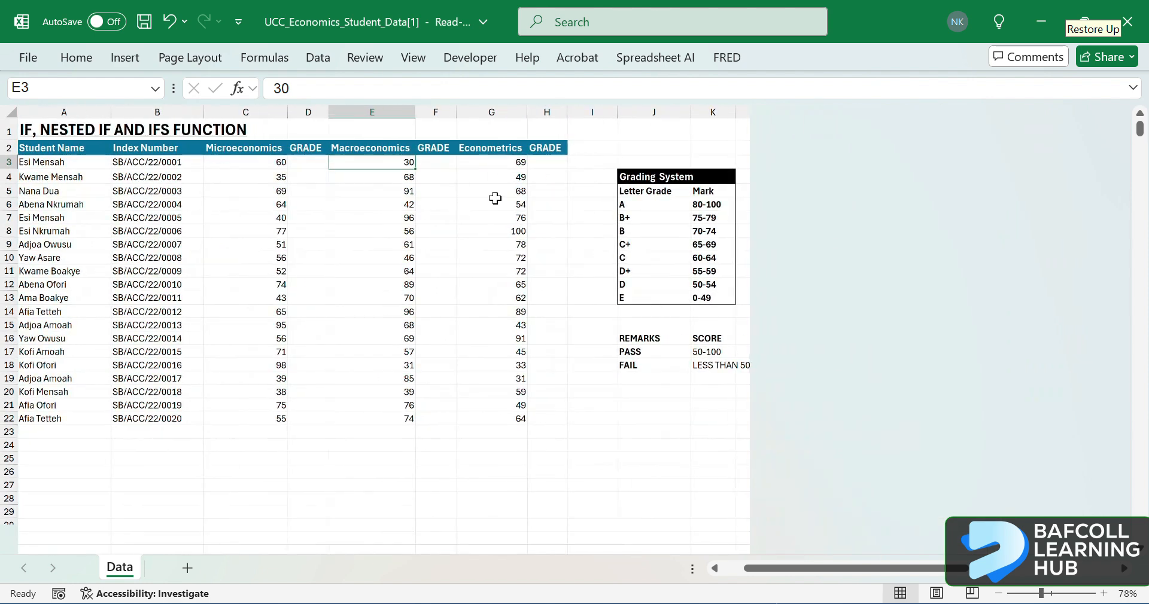
# Start an IFS formula in D3 whose first condition, C3>=80, returns the A grade from absolute cell $J$6.
pyautogui.scroll(1, 449, 204)
pyautogui.hscroll(-3, 449, 204)
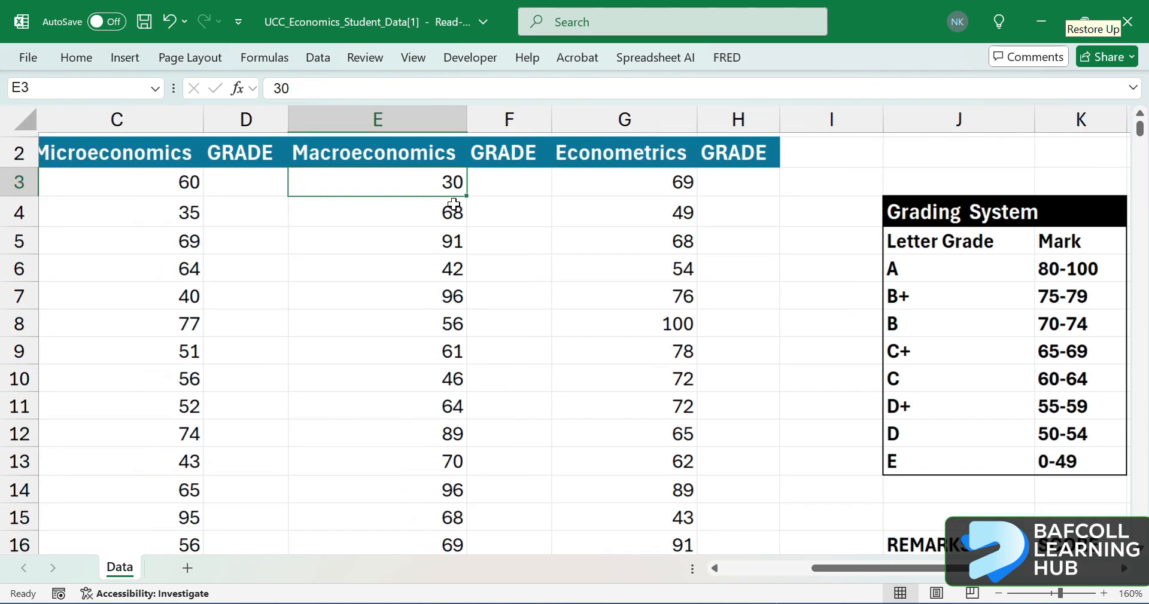
pyautogui.doubleClick(391, 185)
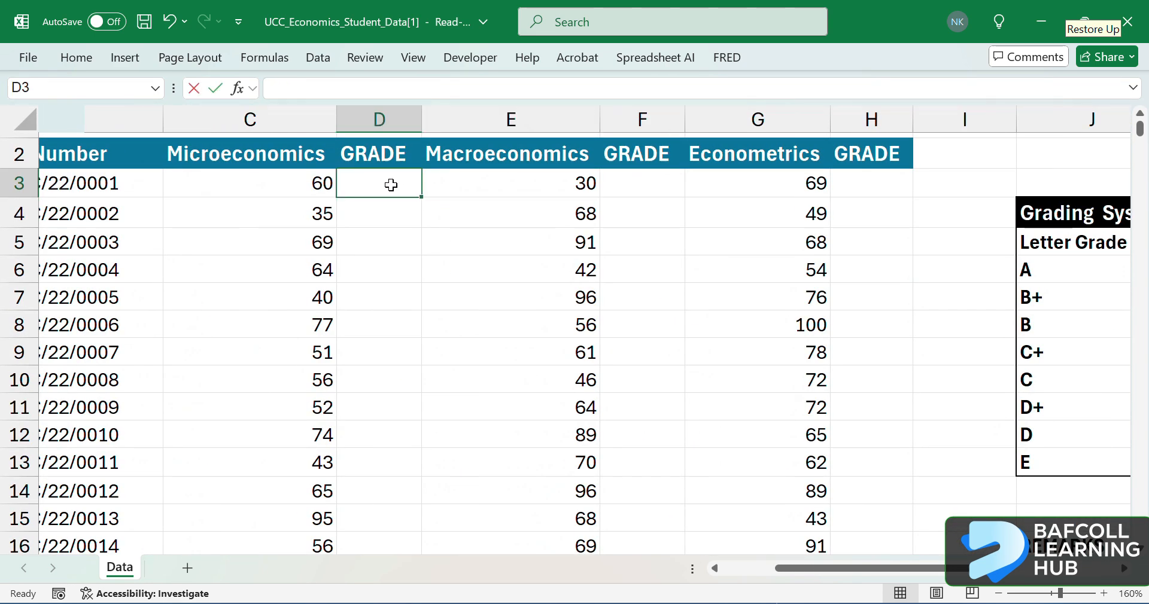
pyautogui.write('=IFD')
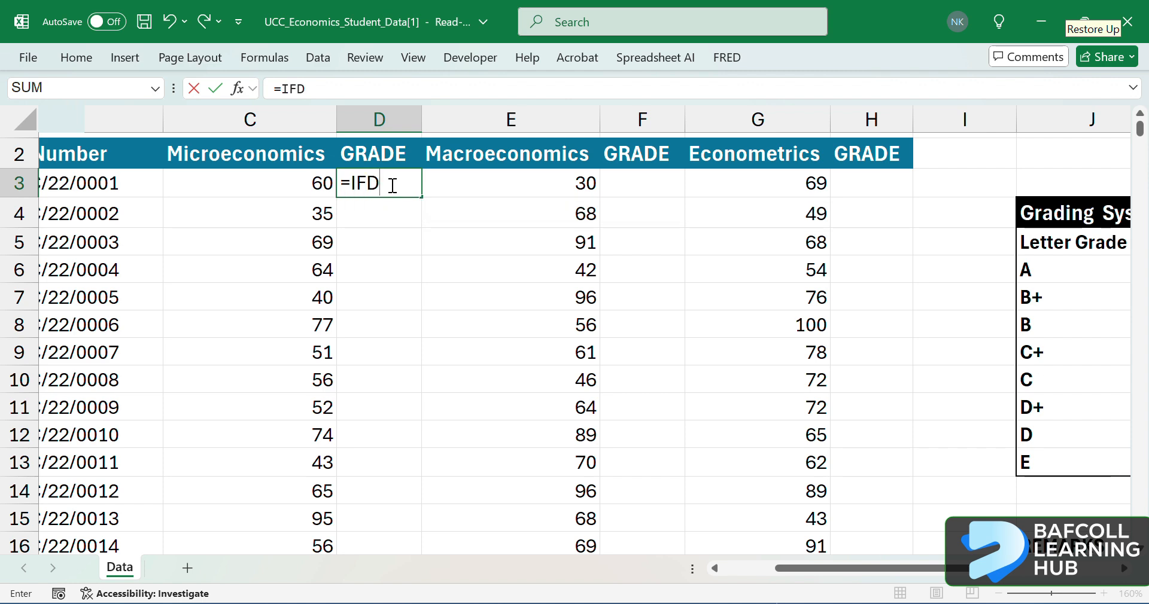
pyautogui.press('BackSpace')
pyautogui.write('S(')
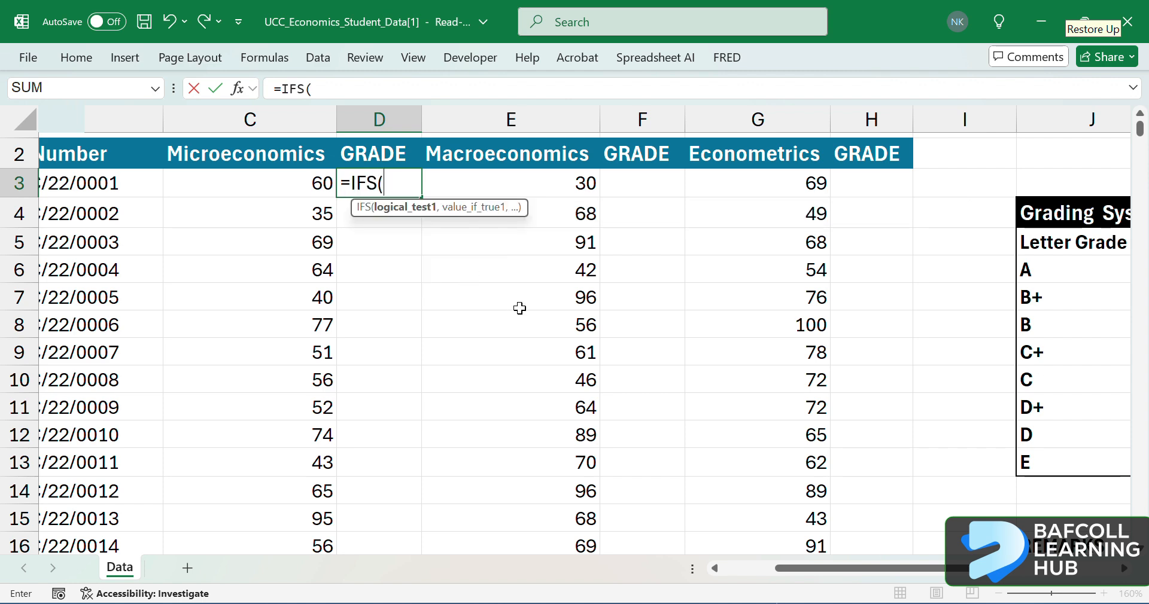
pyautogui.hscroll(2, 518, 308)
pyautogui.hscroll(1, 520, 307)
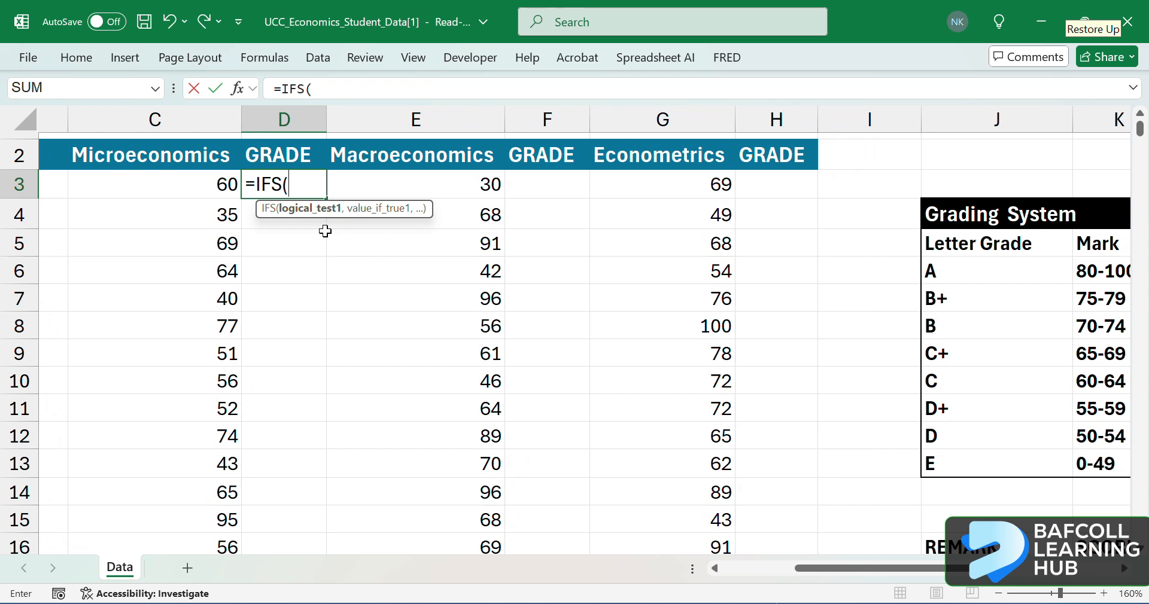
pyautogui.click(190, 191)
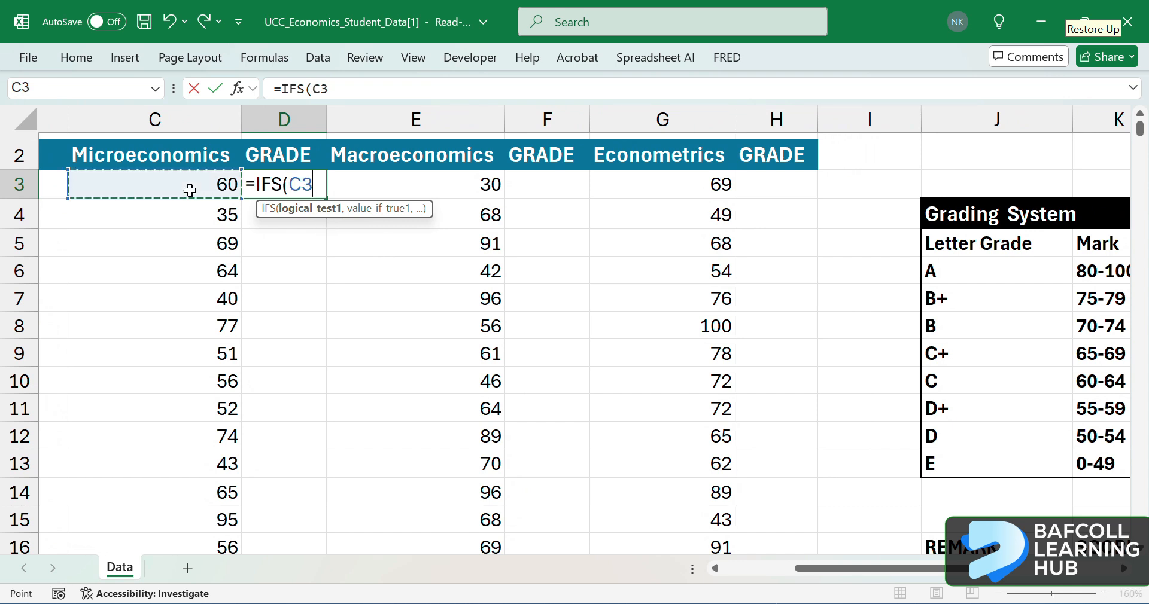
pyautogui.write('>=')
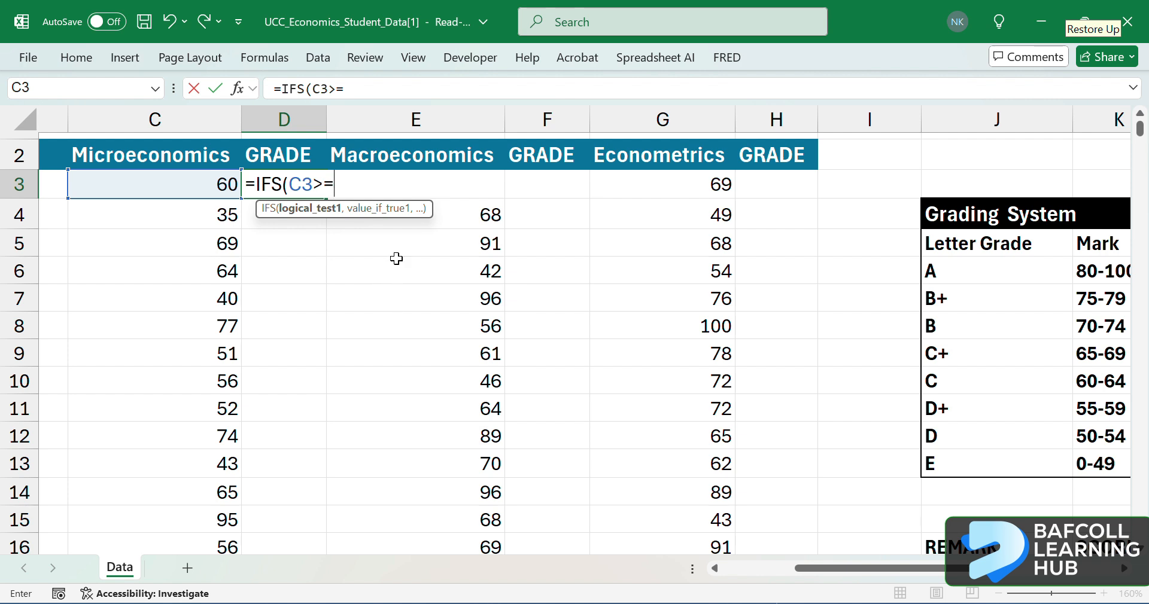
pyautogui.write('80,')
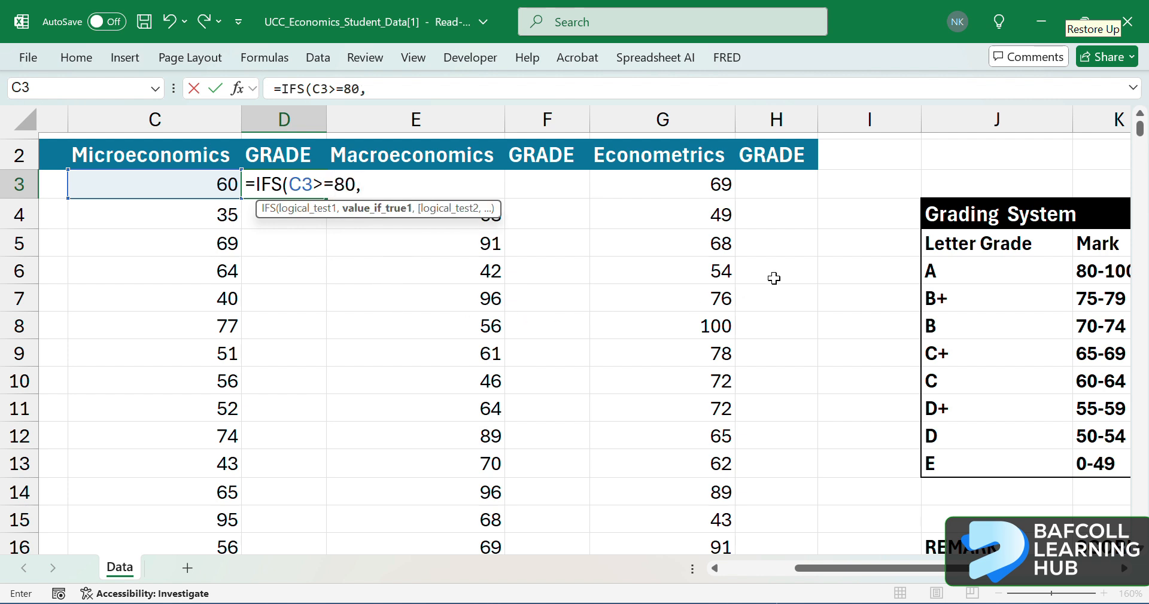
pyautogui.click(962, 275)
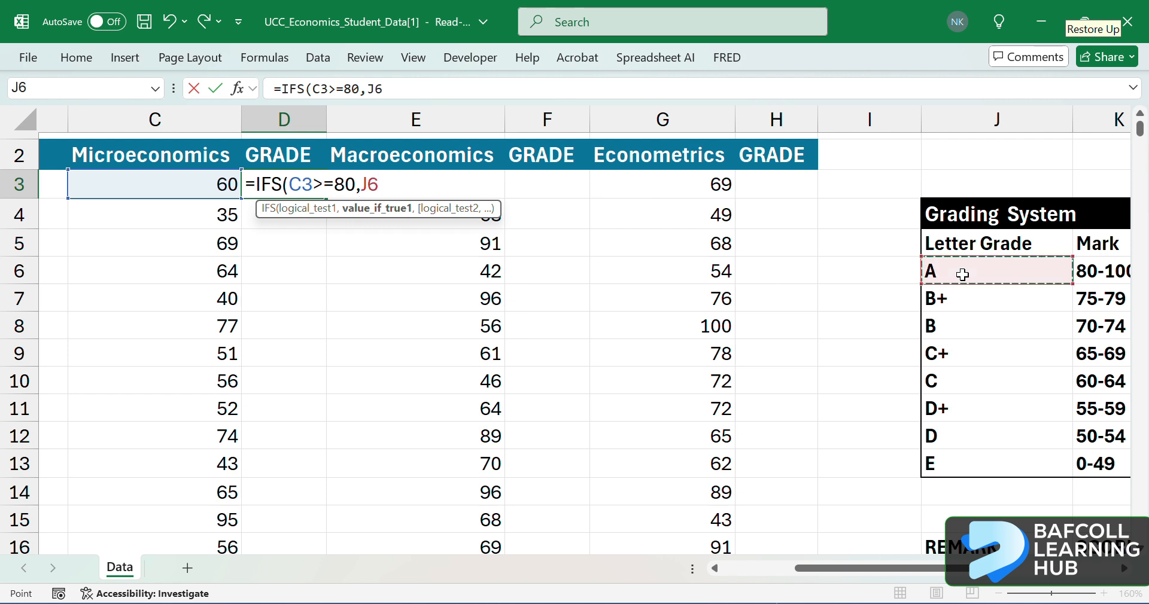
pyautogui.press('F4')
pyautogui.write(',')
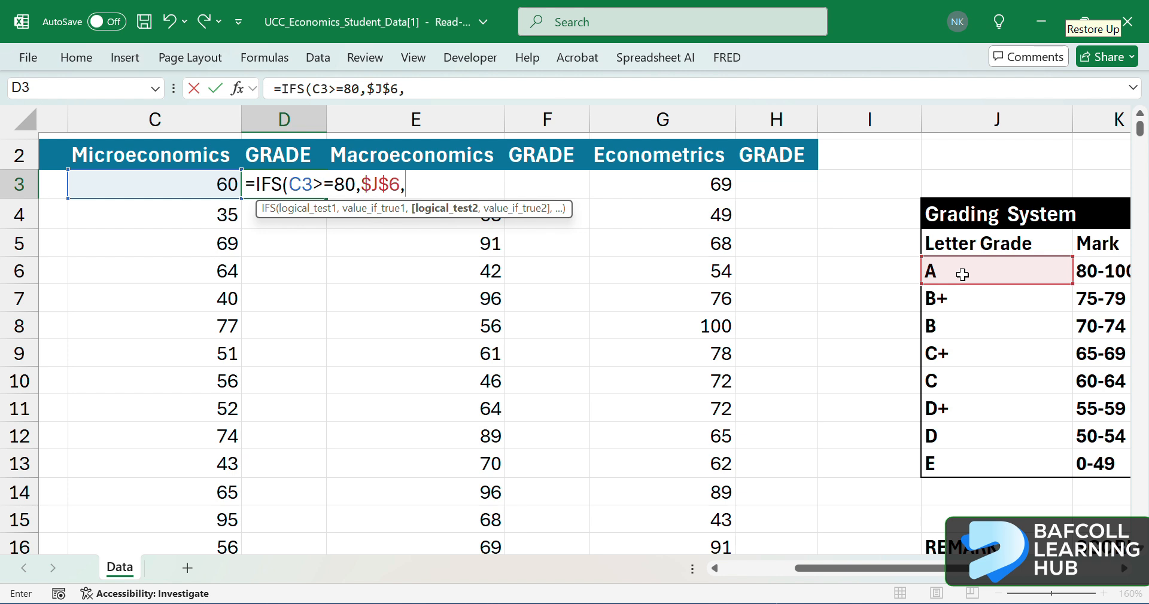
pyautogui.write('IF')
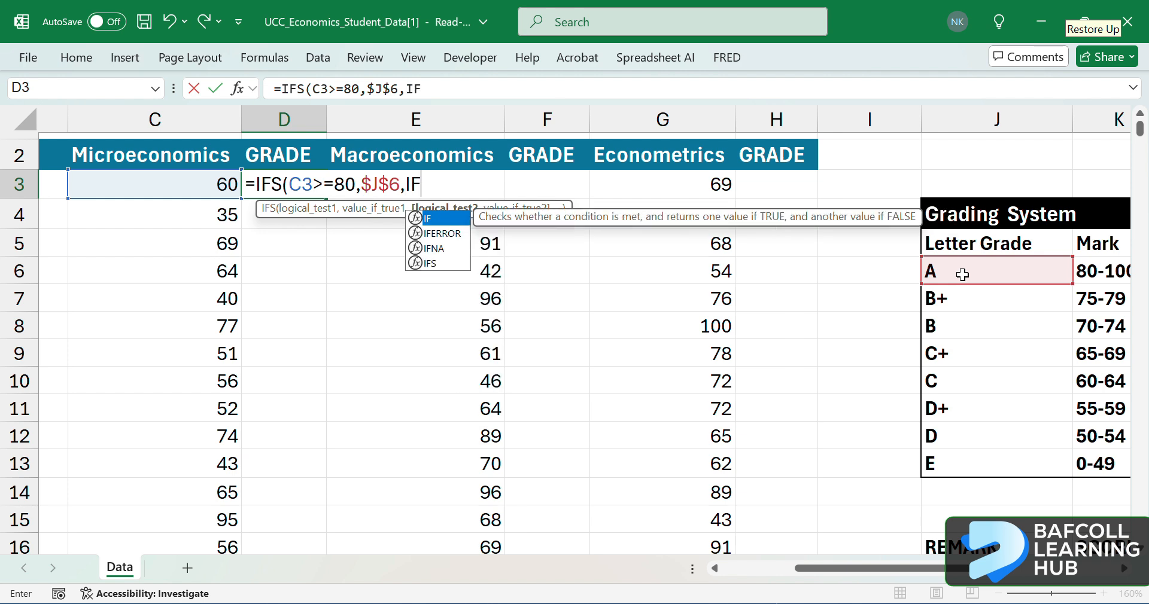
pyautogui.write('(')
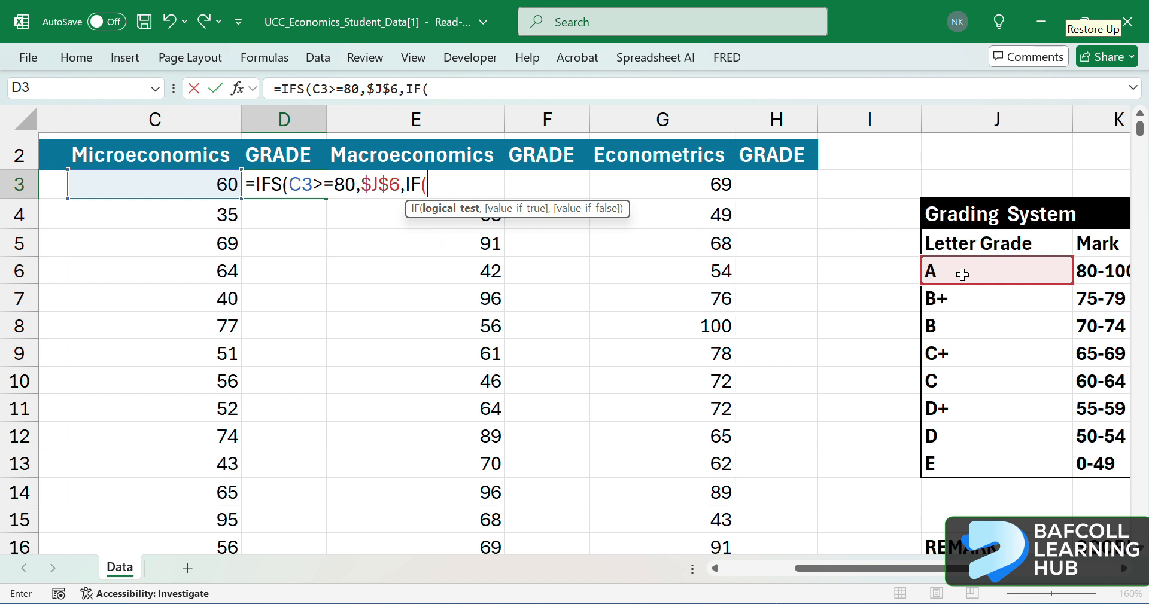
pyautogui.press('BackSpace')
pyautogui.press('BackSpace')
pyautogui.press('BackSpace')
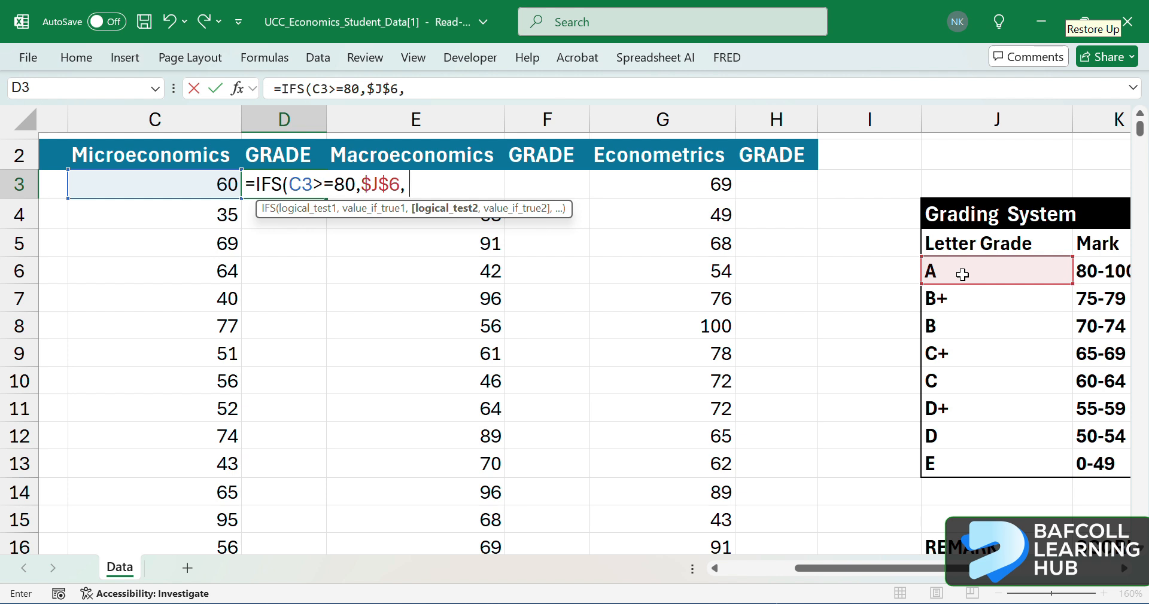
# Add the second condition, C3>=75, to the D3 IFS formula, returning the B+ grade from absolute cell $J$7.
pyautogui.write('C3')
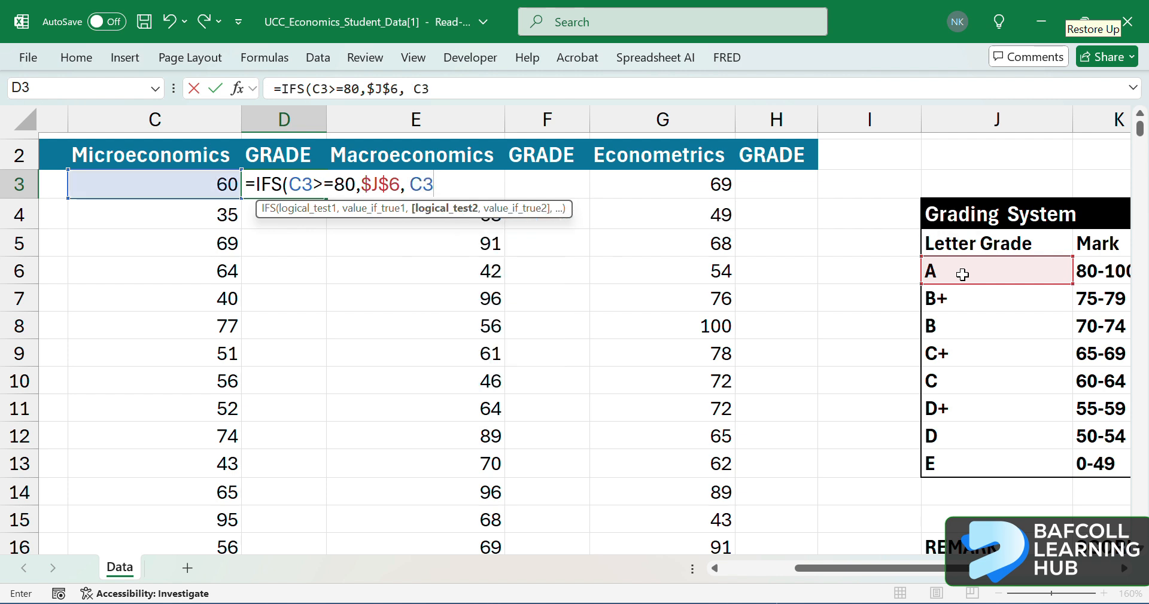
pyautogui.write('>=75')
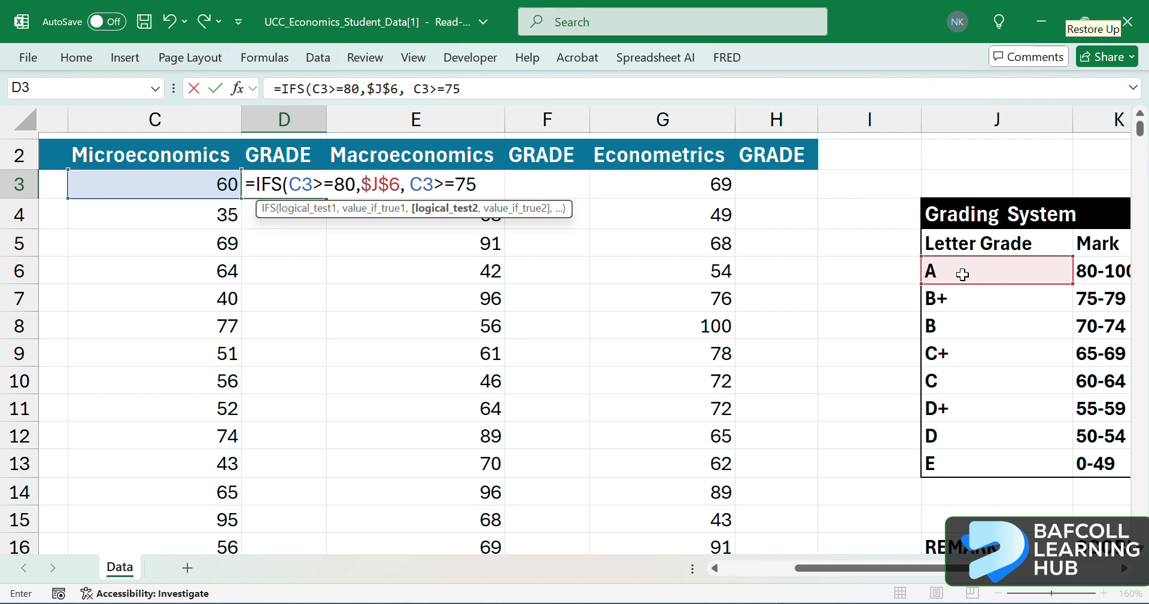
pyautogui.write(',')
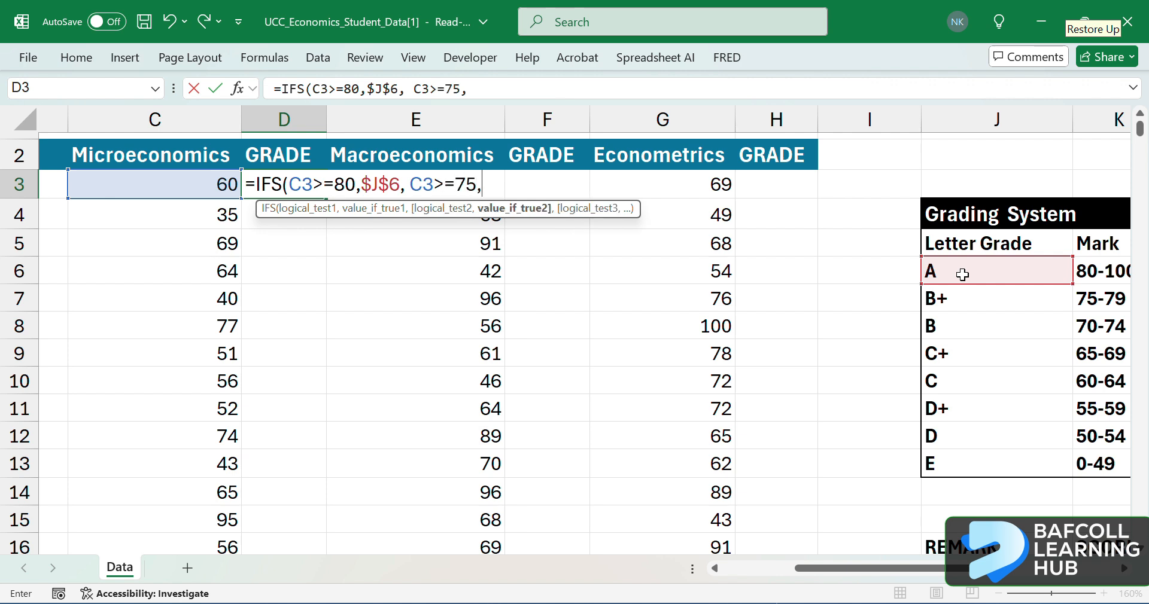
pyautogui.click(948, 303)
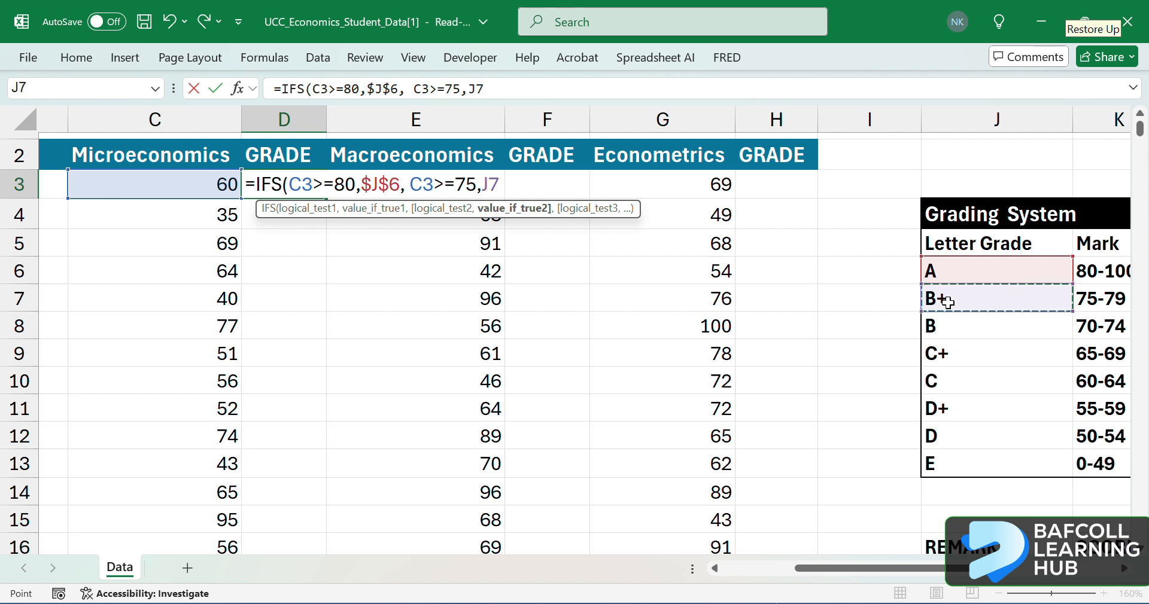
pyautogui.press('F4')
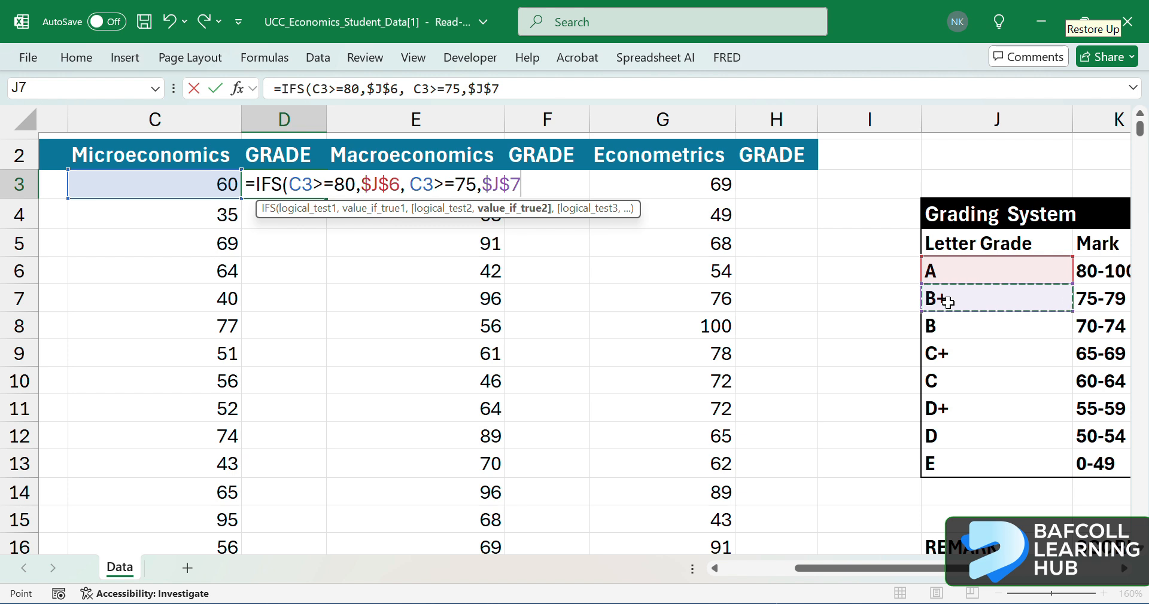
pyautogui.write(',')
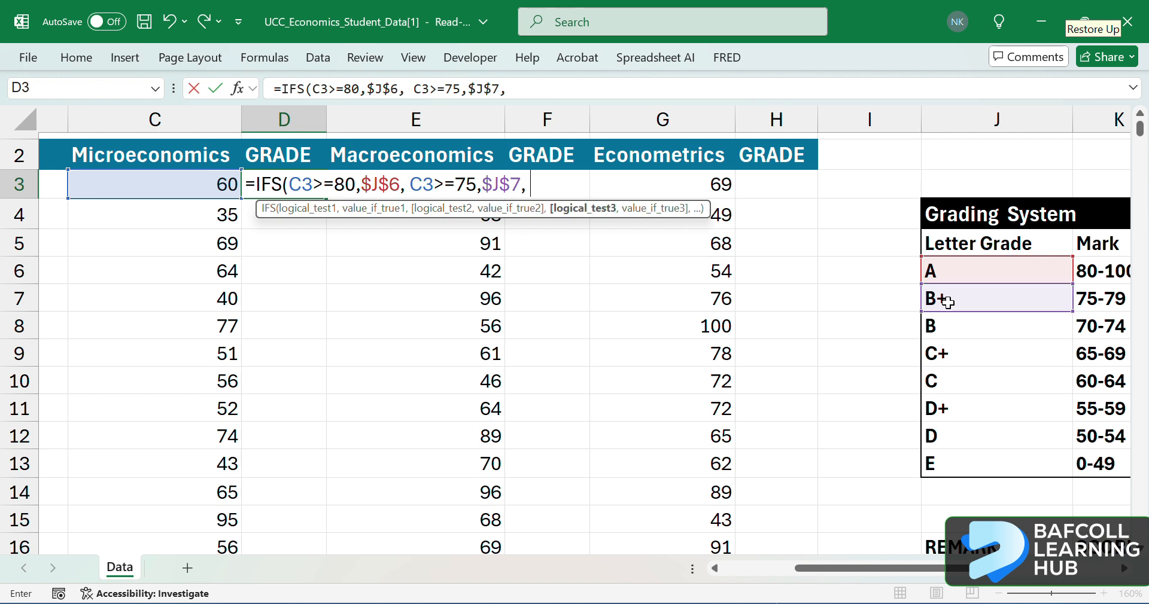
# Add the third condition as CE>=70 to the D3 IFS formula, returning the B grade from absolute cell $J$8.
pyautogui.write(' C')
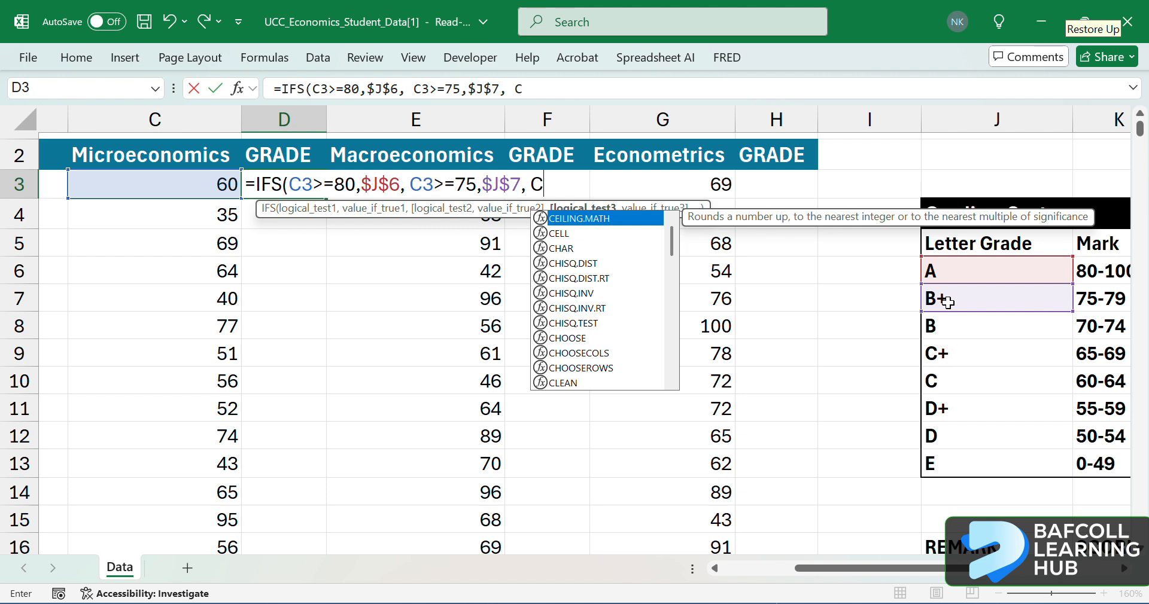
pyautogui.write('E')
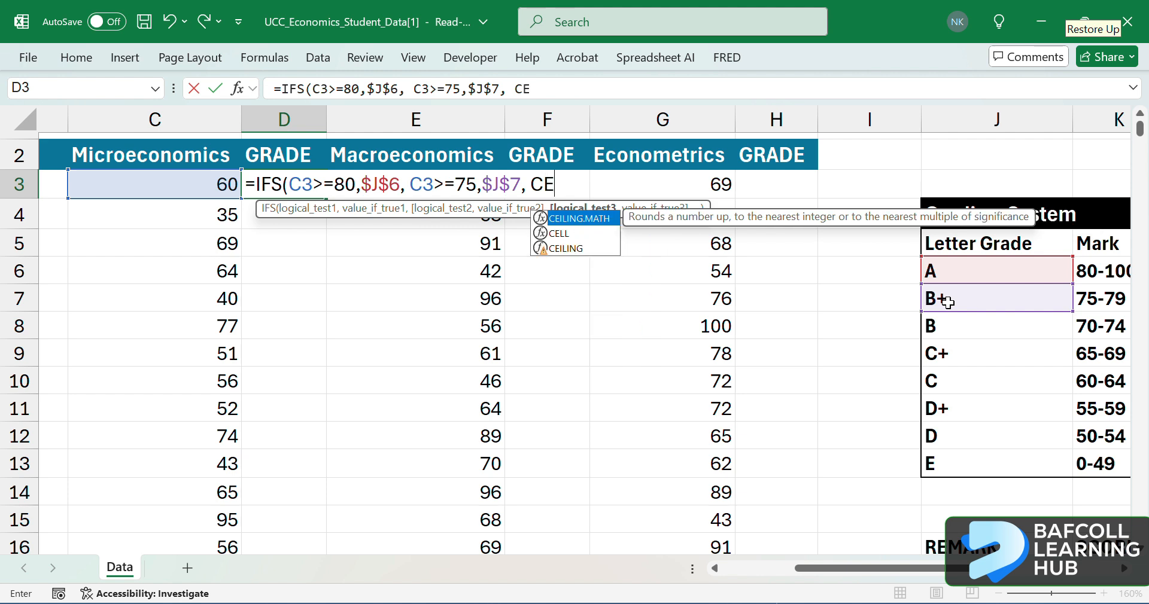
pyautogui.write('>=')
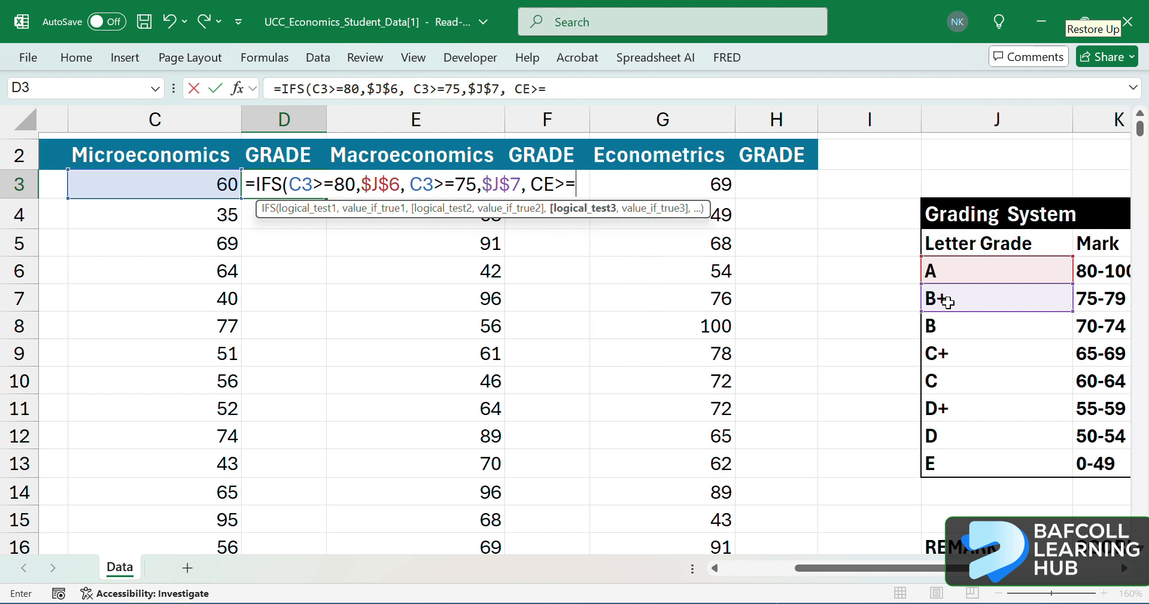
pyautogui.write('70,')
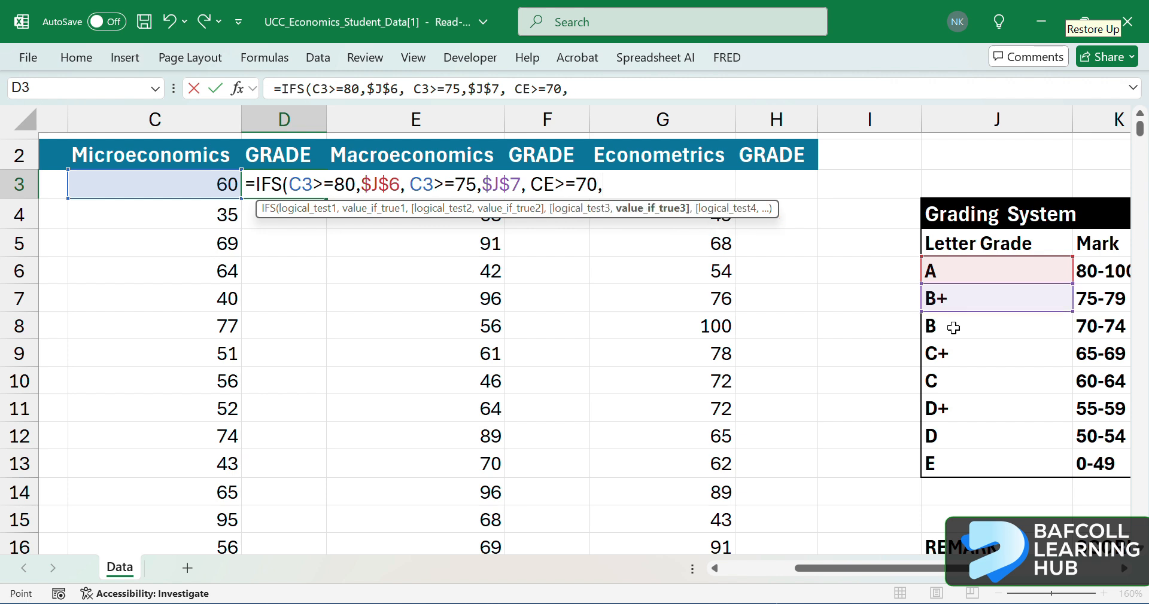
pyautogui.click(954, 328)
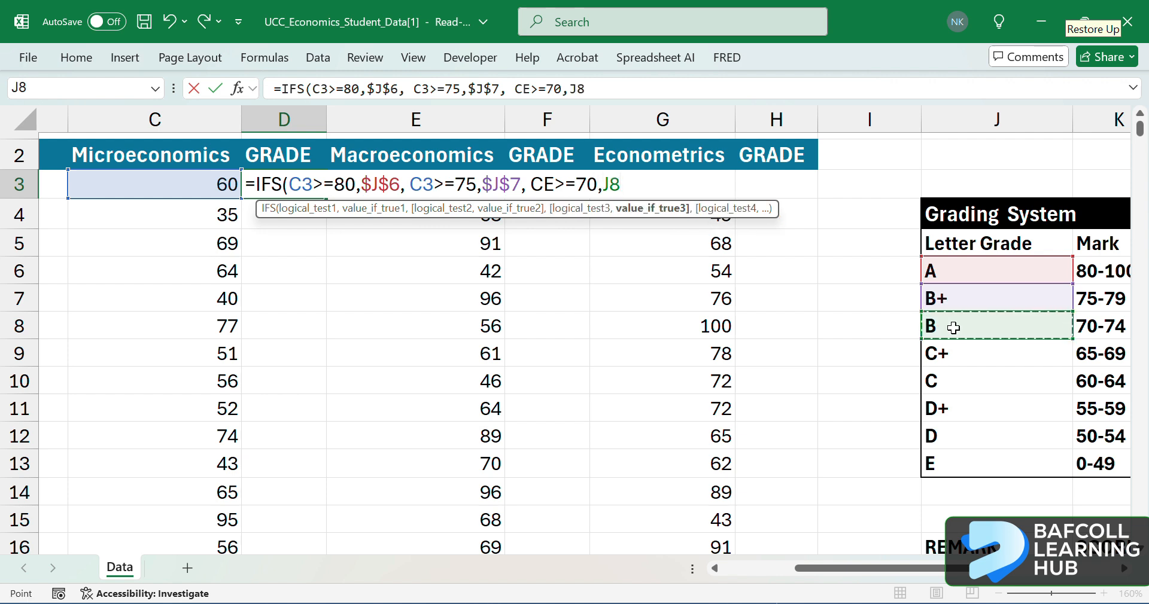
pyautogui.press('F4')
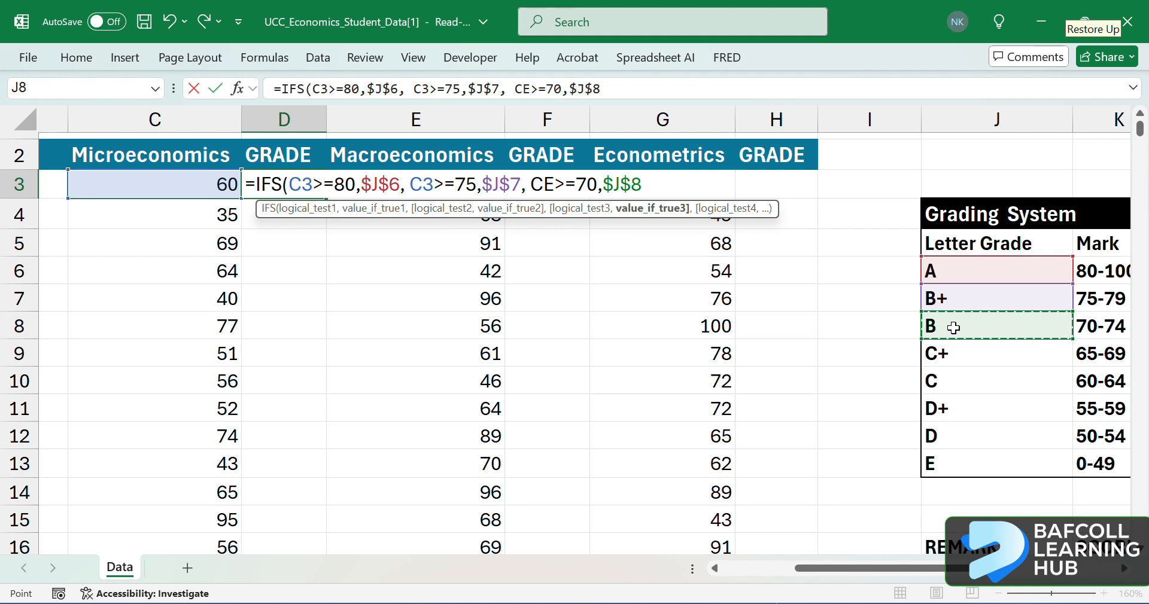
# Add the fourth condition, C3>=65, to the D3 IFS formula, returning the C+ grade from absolute cell $J$9.
pyautogui.write(', C3')
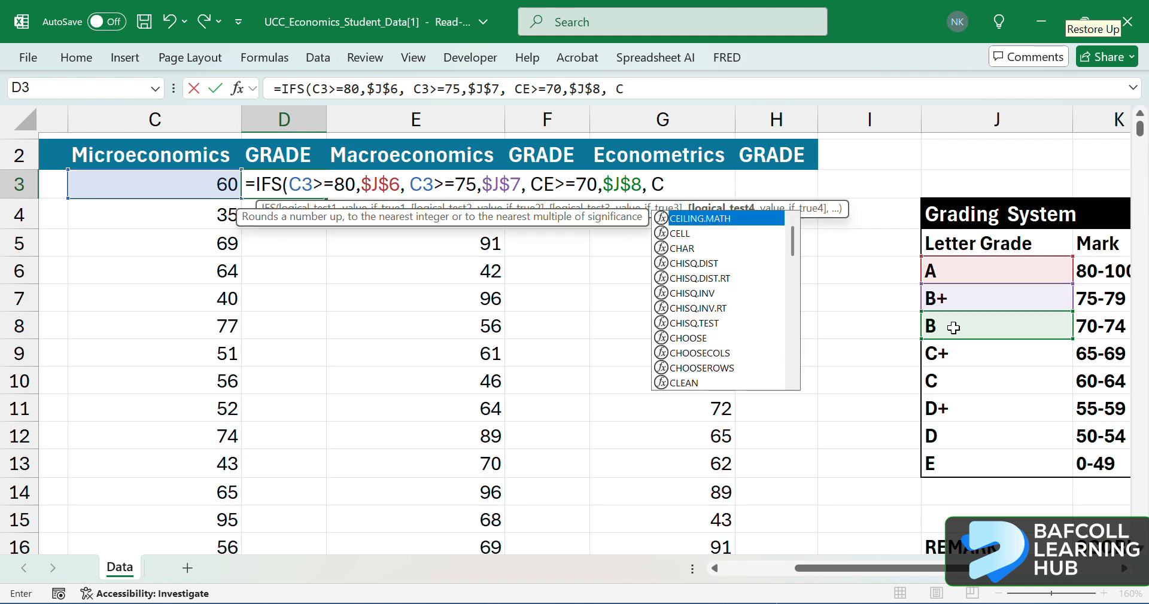
pyautogui.write('>')
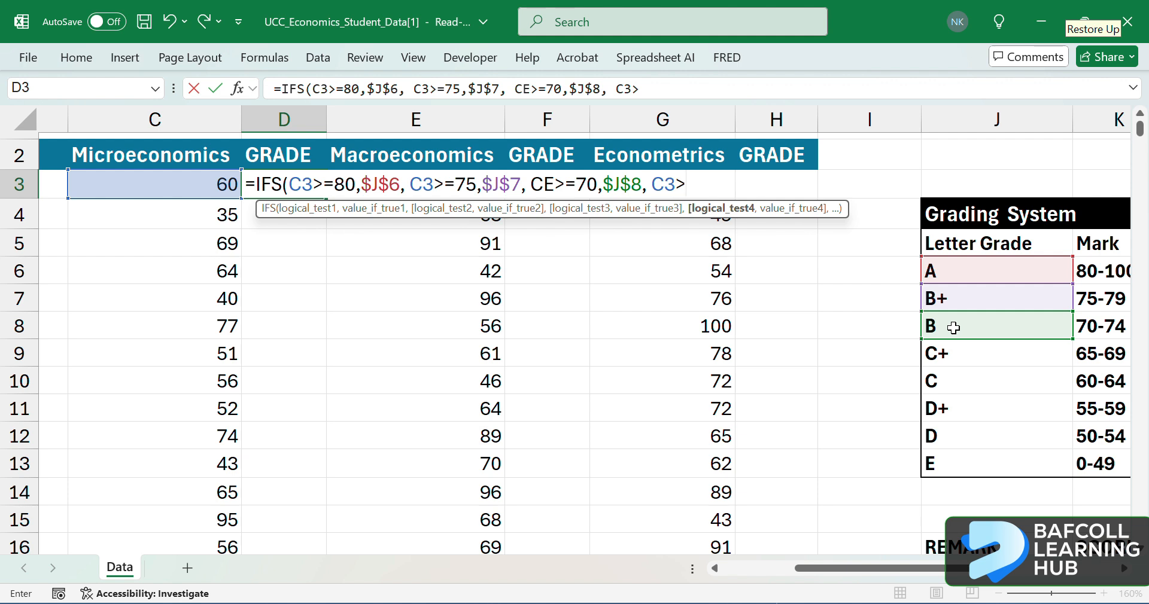
pyautogui.write('=65,')
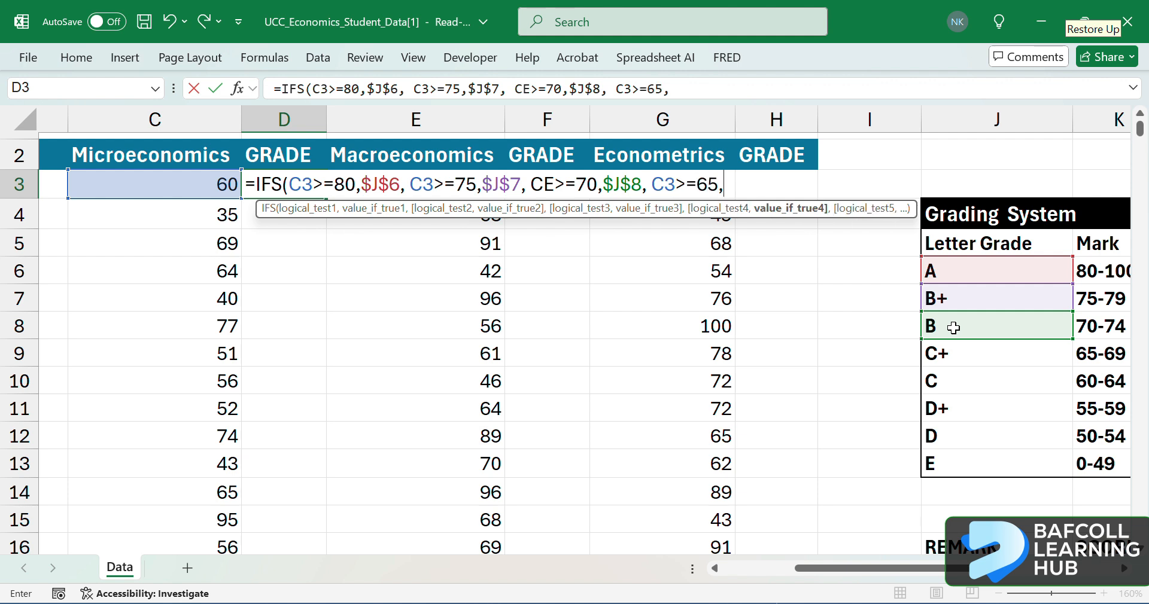
pyautogui.click(1010, 357)
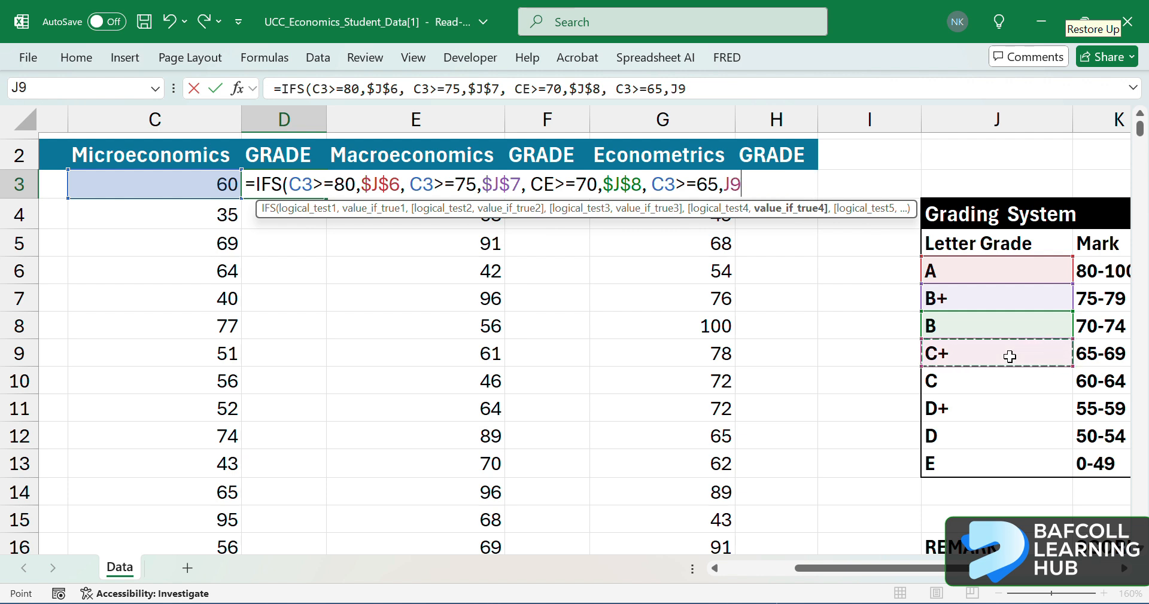
pyautogui.press('F4')
pyautogui.write(', ')
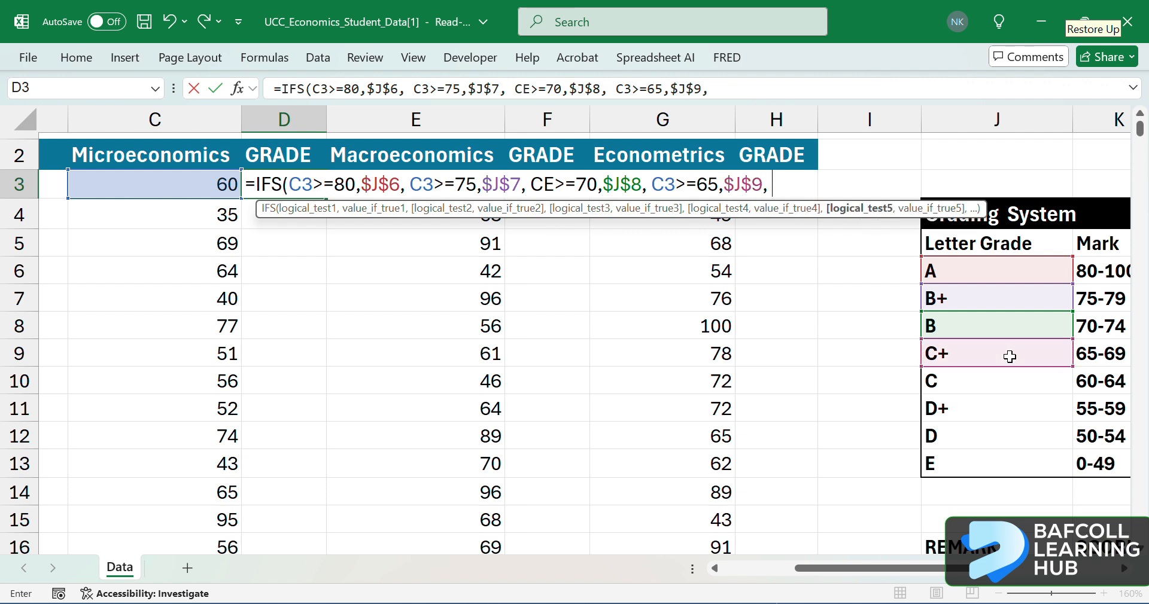
# Add the fifth condition, C3>=60, to the D3 IFS formula, returning the C grade from absolute cell $J$10.
pyautogui.write('CE')
pyautogui.press('BackSpace')
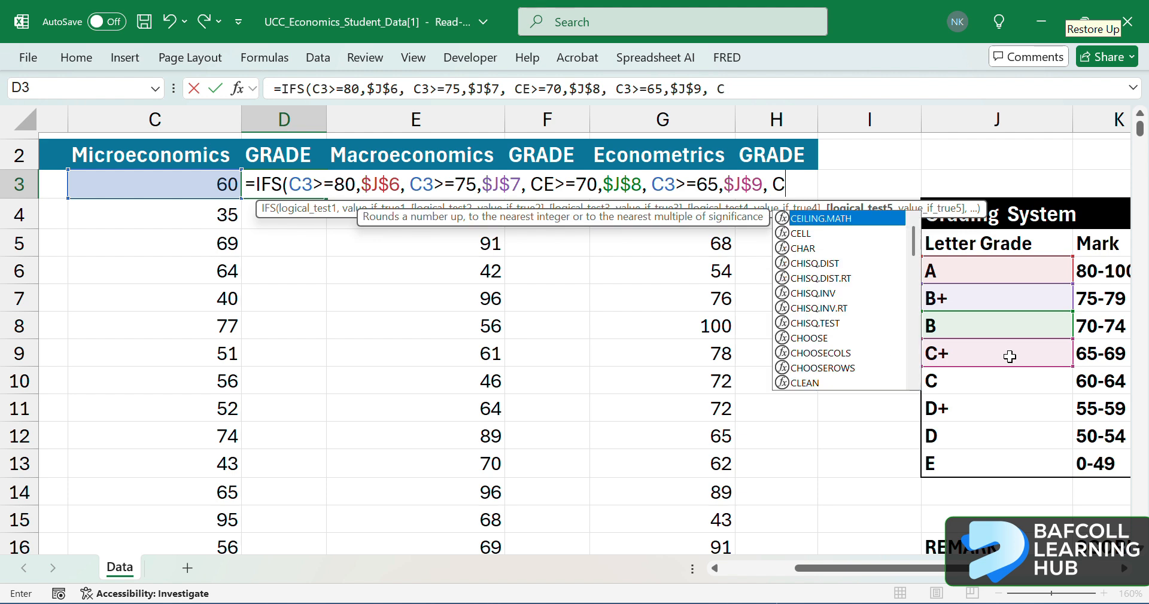
pyautogui.write('3>=')
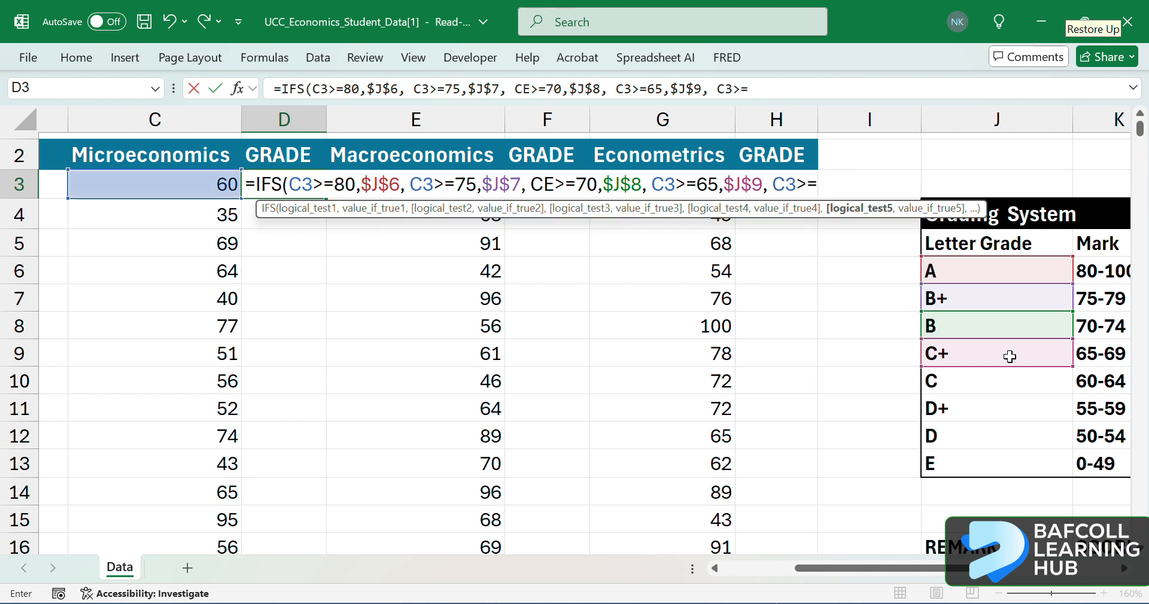
pyautogui.write('60,')
pyautogui.click(976, 387)
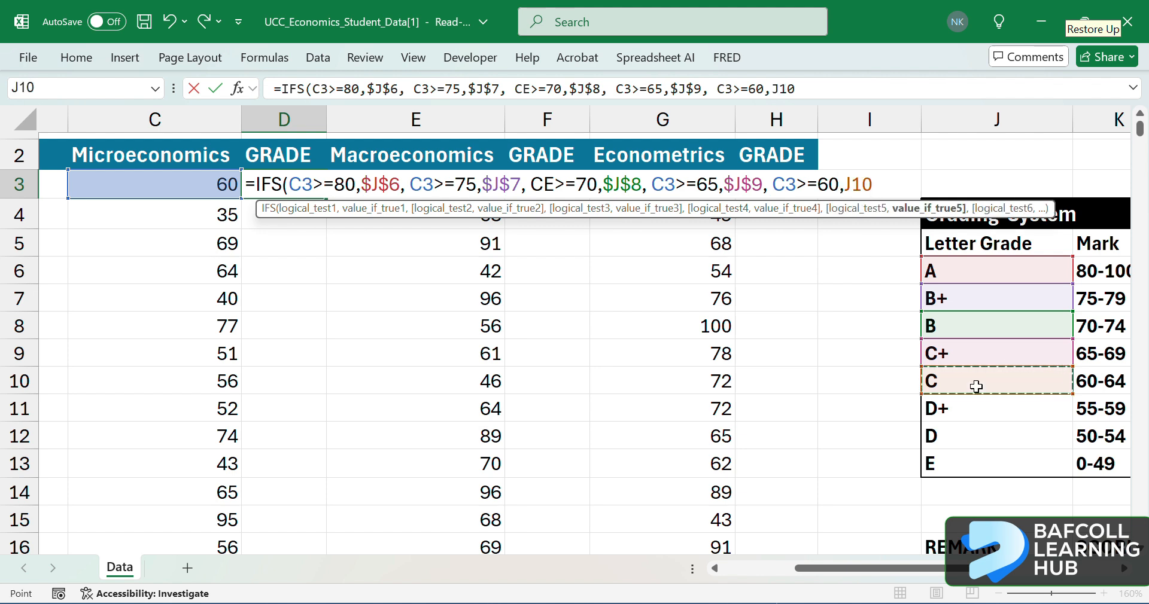
pyautogui.press('F4')
pyautogui.write(',')
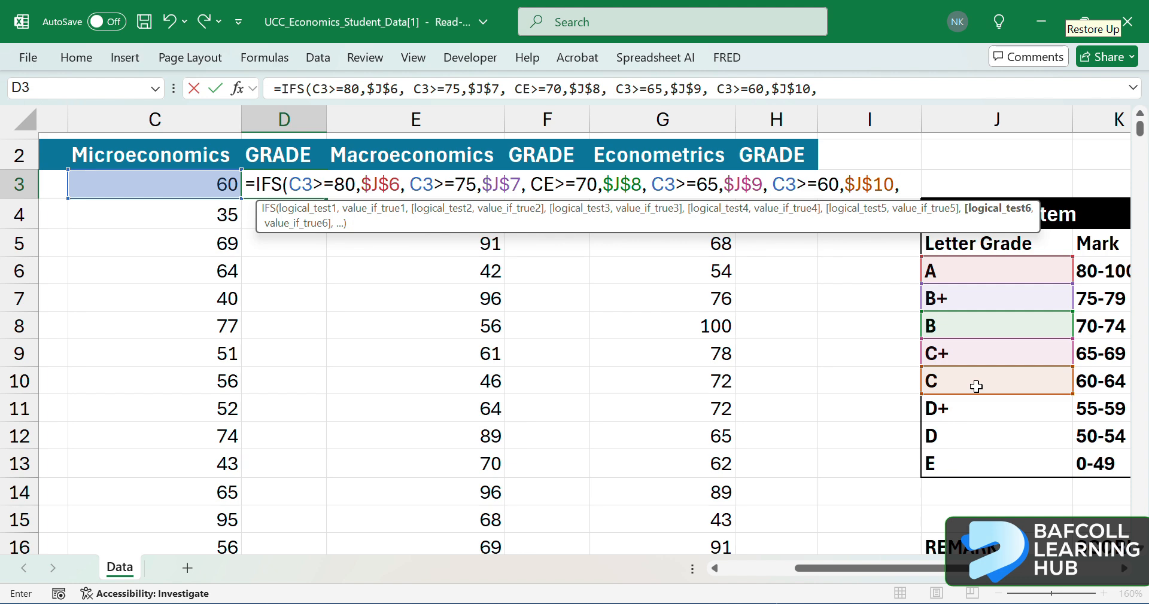
# Add the sixth condition, C3>=55, to the D3 IFS formula, returning the D+ grade from absolute cell $J$11.
pyautogui.write(' CE')
pyautogui.press('BackSpace')
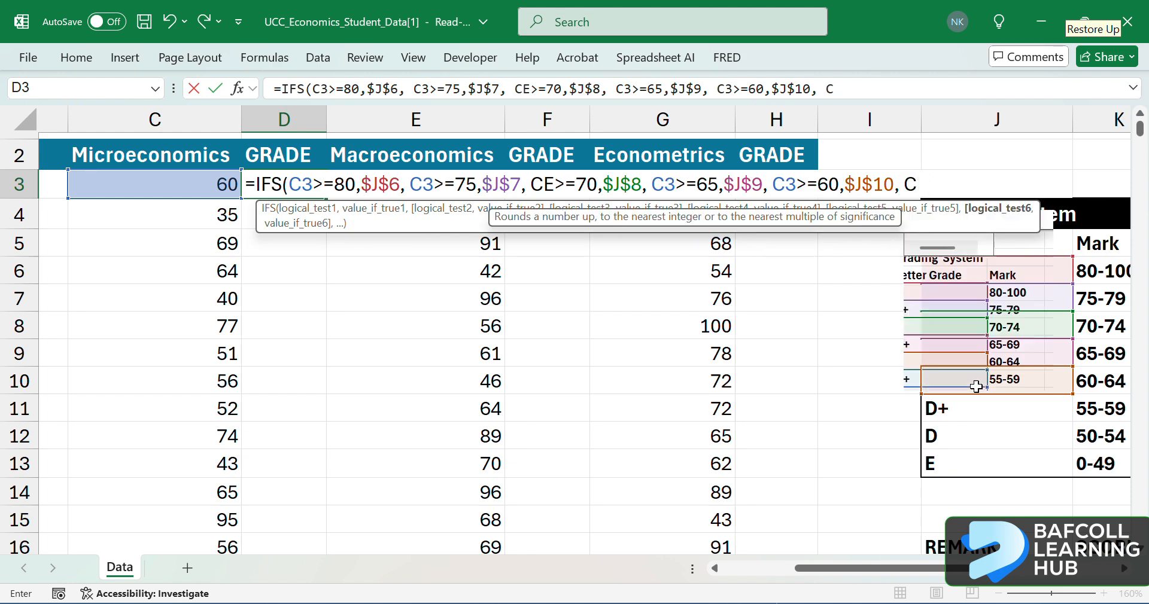
pyautogui.write('3')
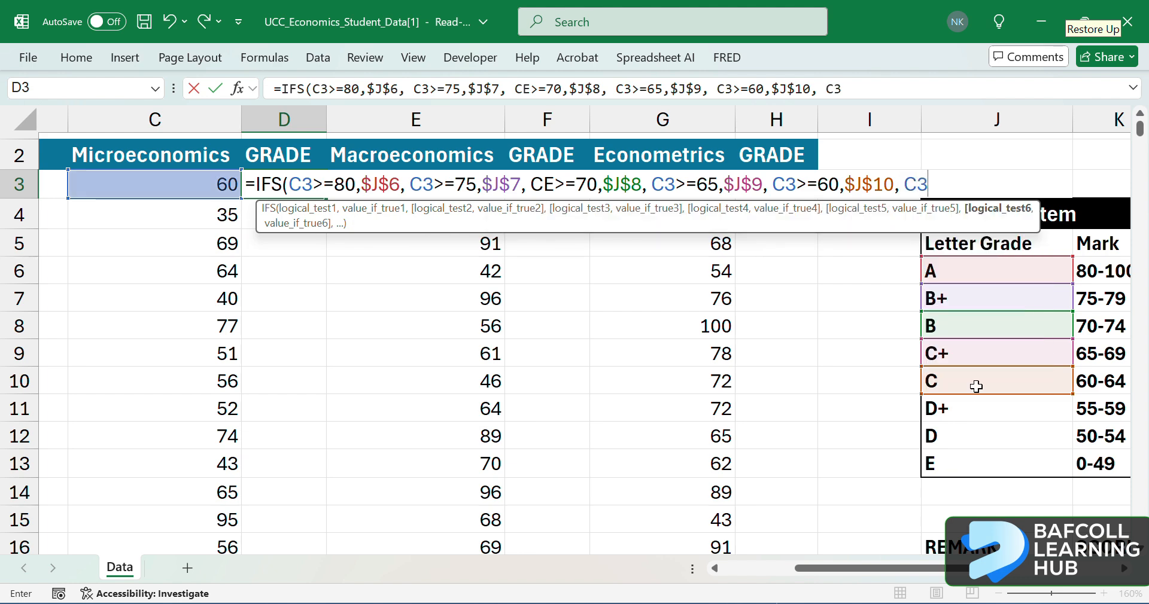
pyautogui.write('>=')
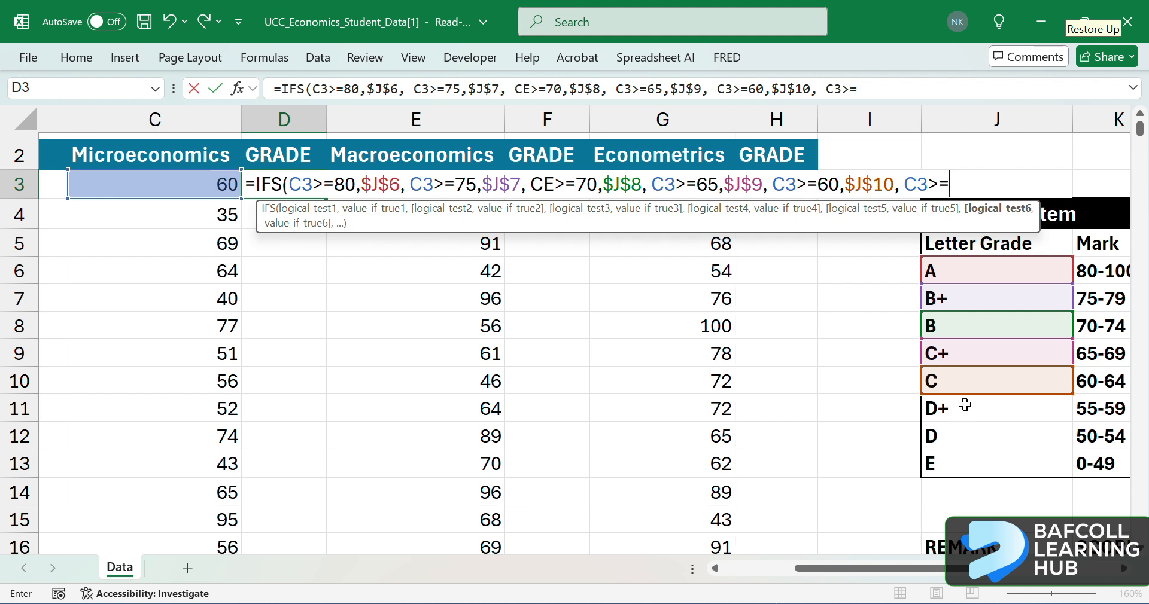
pyautogui.write('55,')
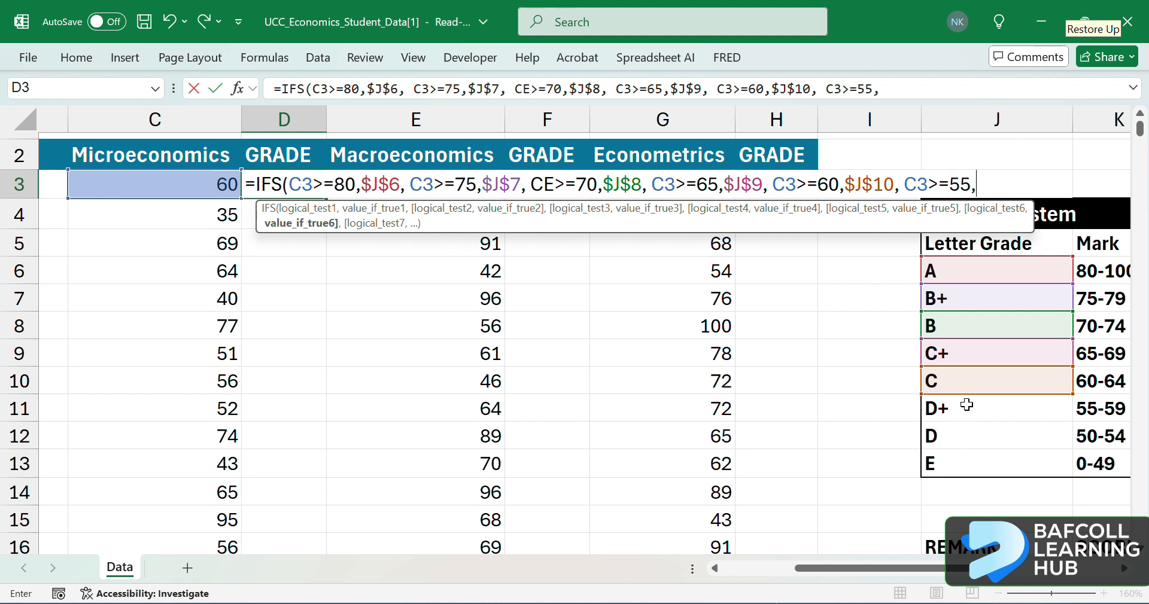
pyautogui.click(960, 410)
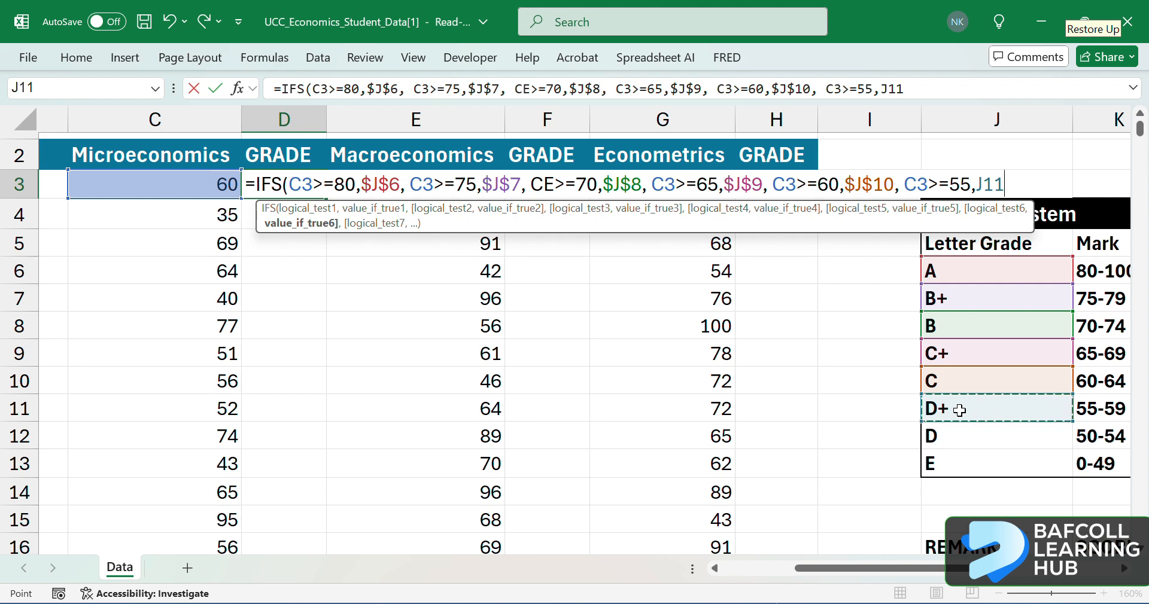
pyautogui.press('F4')
pyautogui.write(',IF')
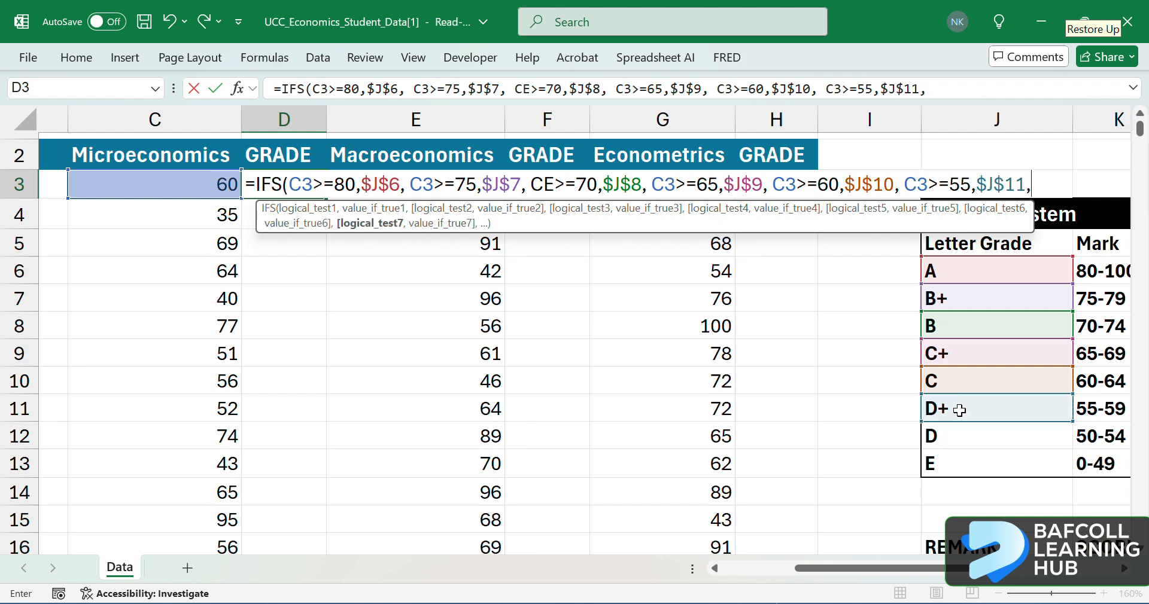
# Add the seventh condition, C3>=50, to the D3 IFS formula, returning the D grade from absolute cell $J$12.
pyautogui.press('BackSpace')
pyautogui.press('BackSpace')
pyautogui.write('C3')
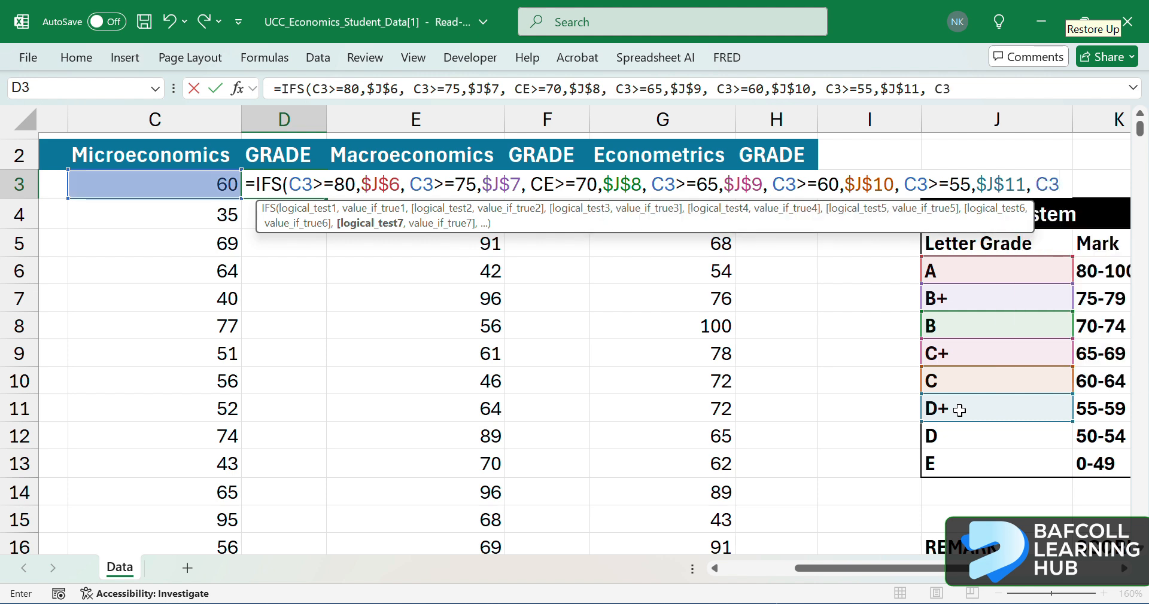
pyautogui.write('>=')
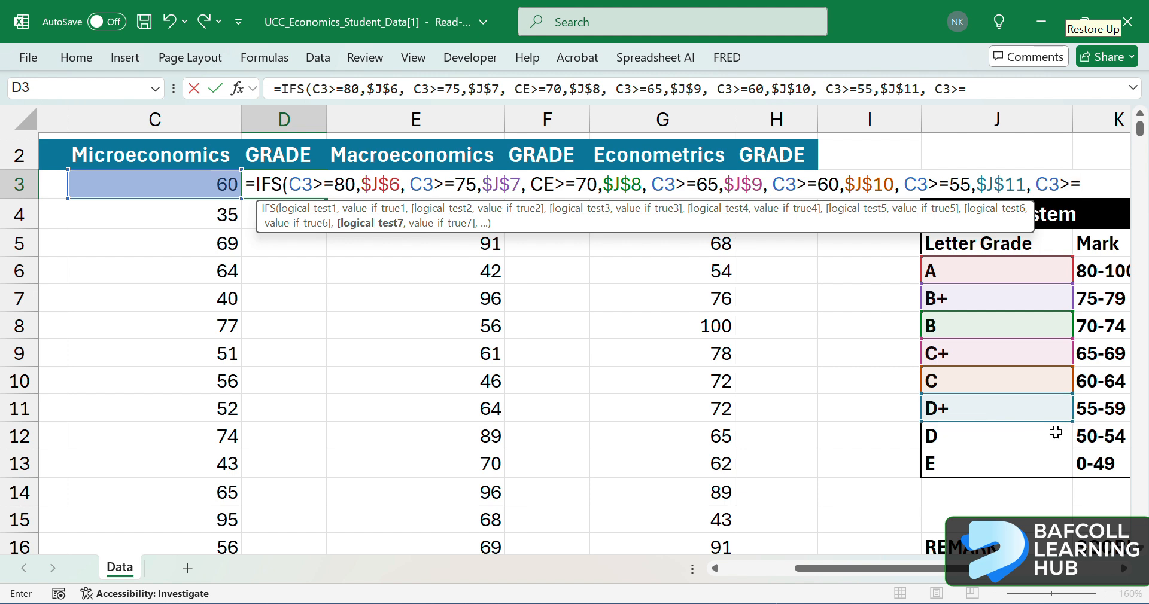
pyautogui.write('50,')
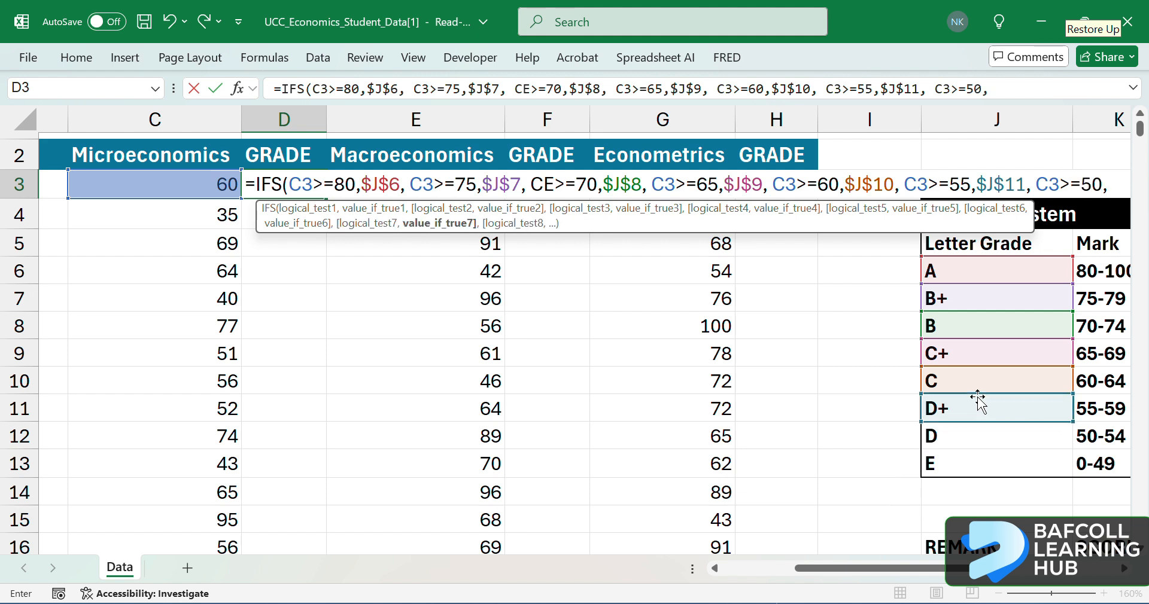
pyautogui.click(948, 434)
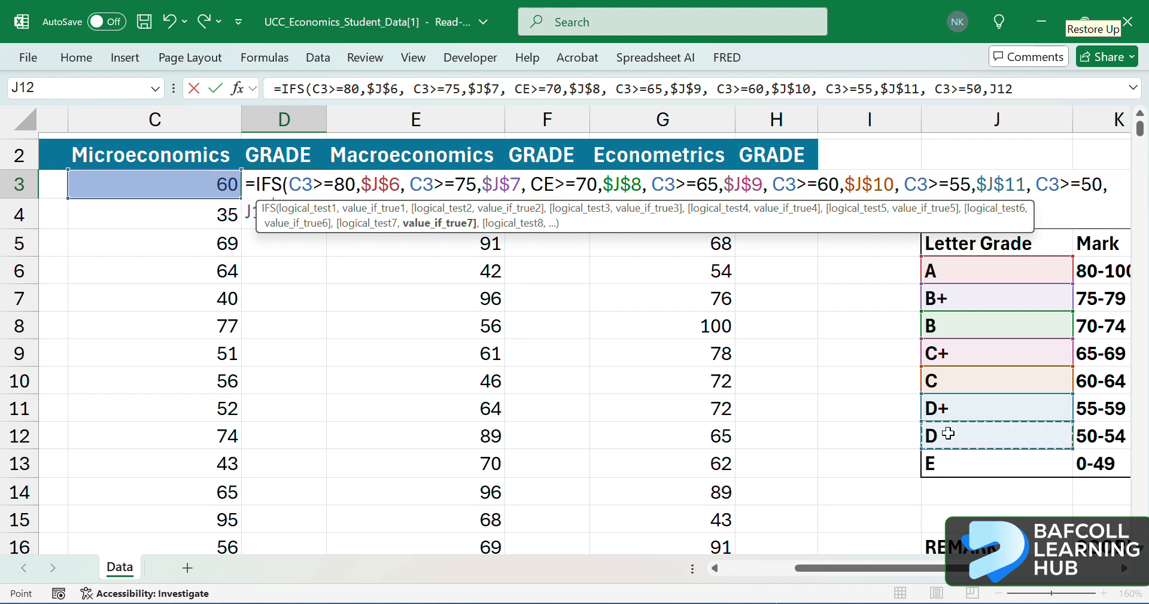
pyautogui.press('F4')
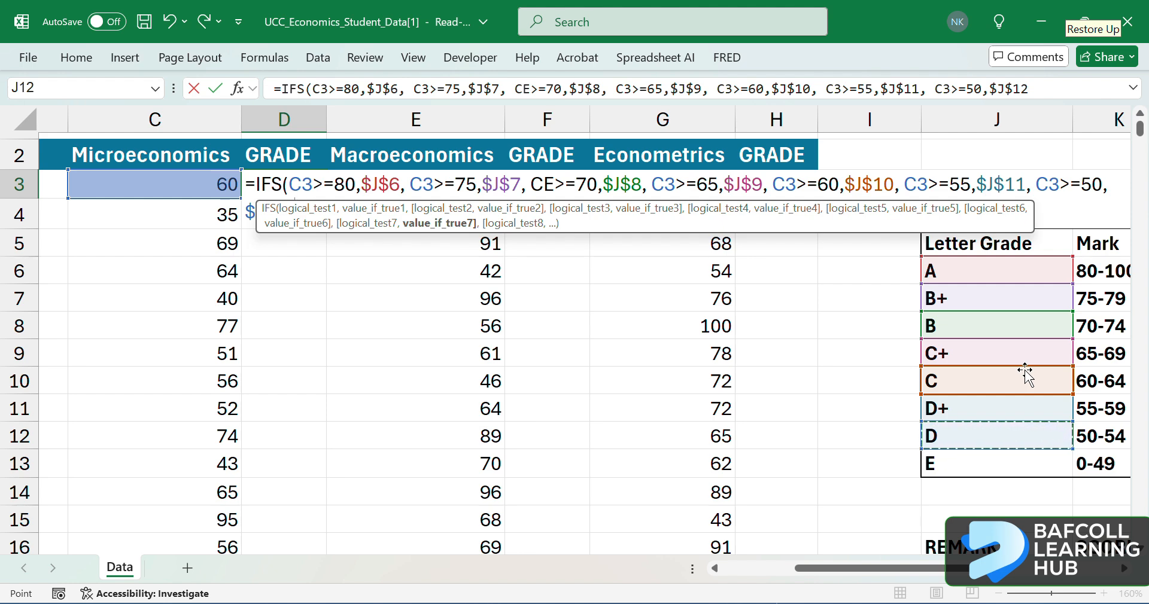
pyautogui.write(',')
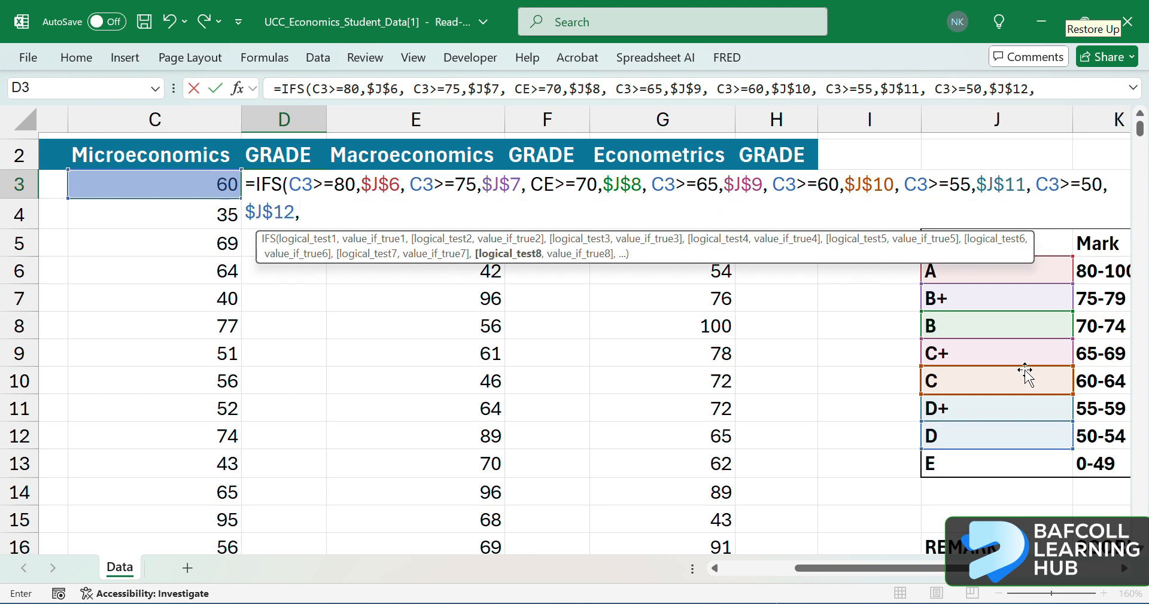
# Complete the D3 IFS formula with TRUE as the final condition, returning the E grade from absolute cell $J$13, and enter it.
pyautogui.write('TRUE')
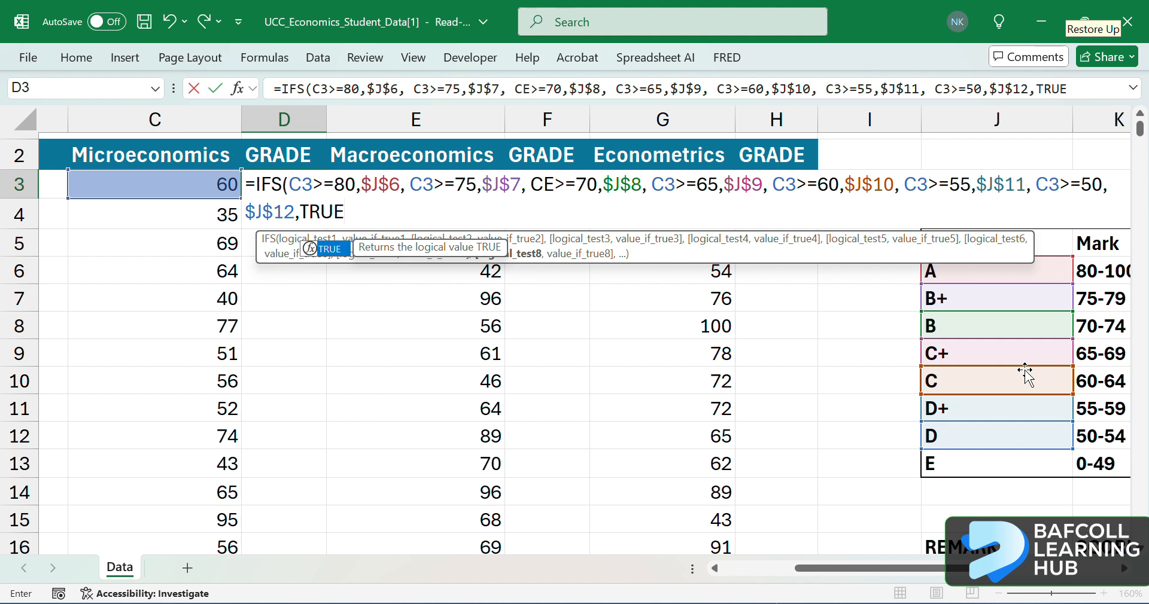
pyautogui.write(',')
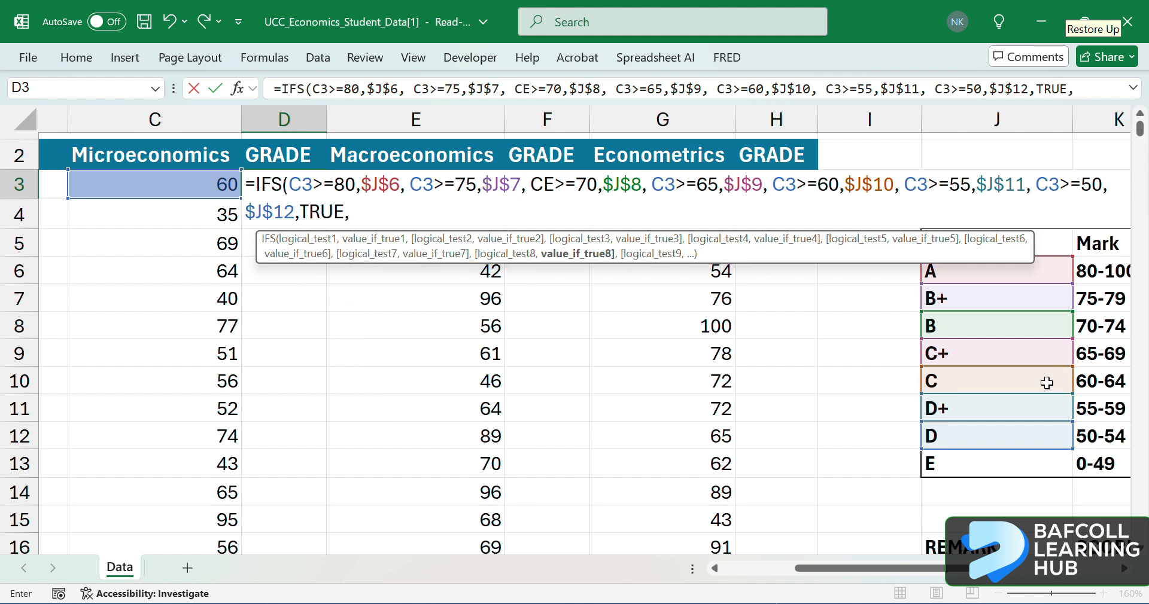
pyautogui.click(968, 461)
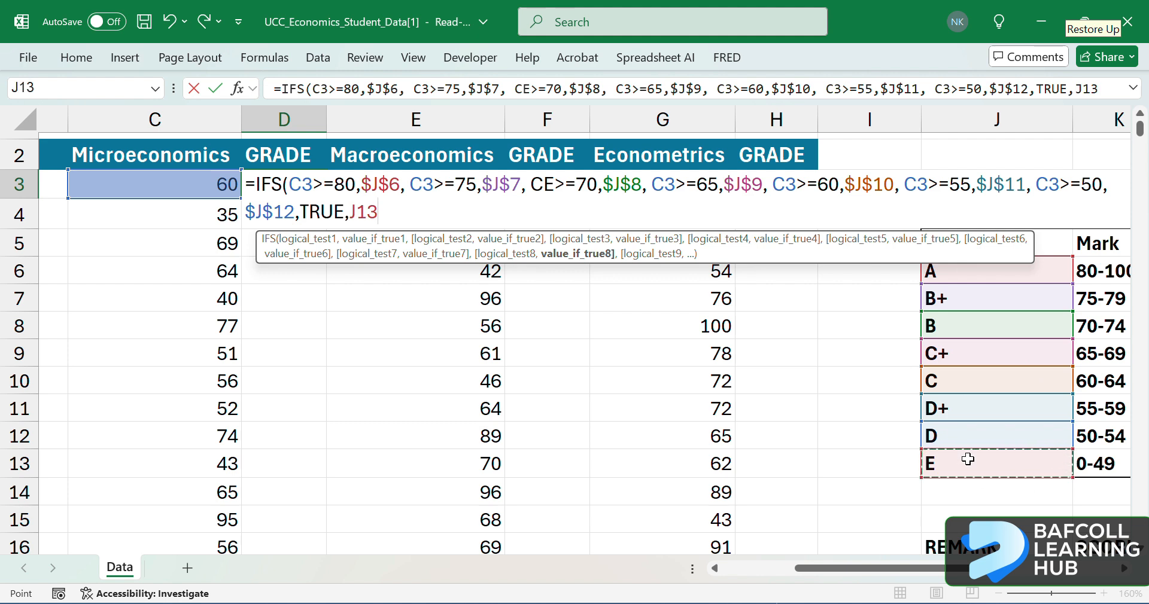
pyautogui.press('F4')
pyautogui.write(')')
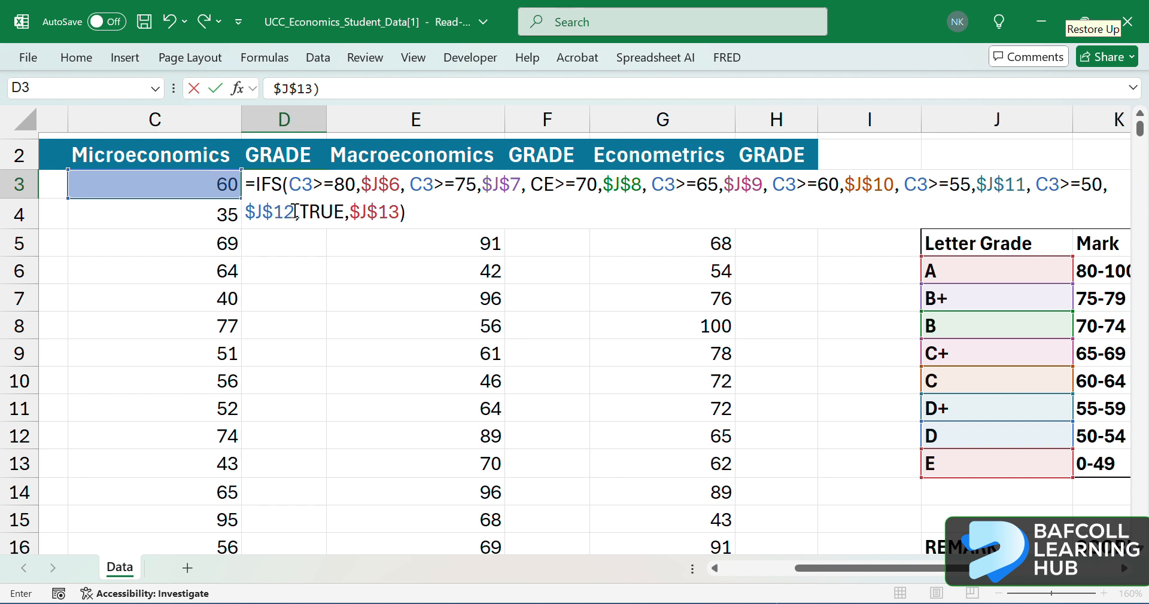
pyautogui.moveTo(298, 212); pyautogui.dragTo(288, 185)
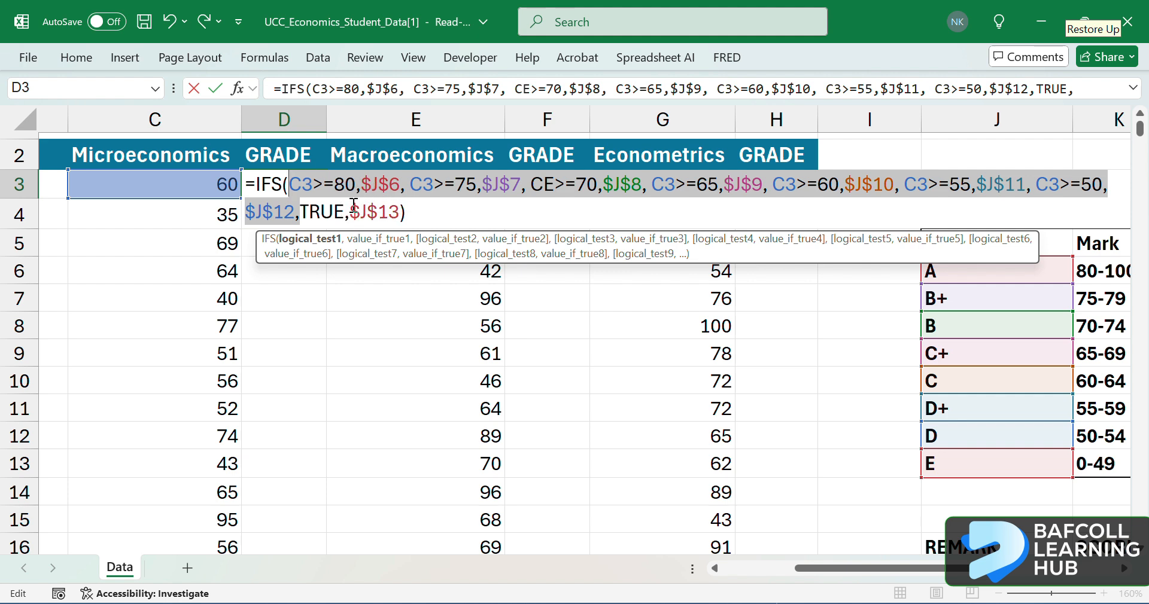
pyautogui.click(384, 215)
pyautogui.click(413, 214)
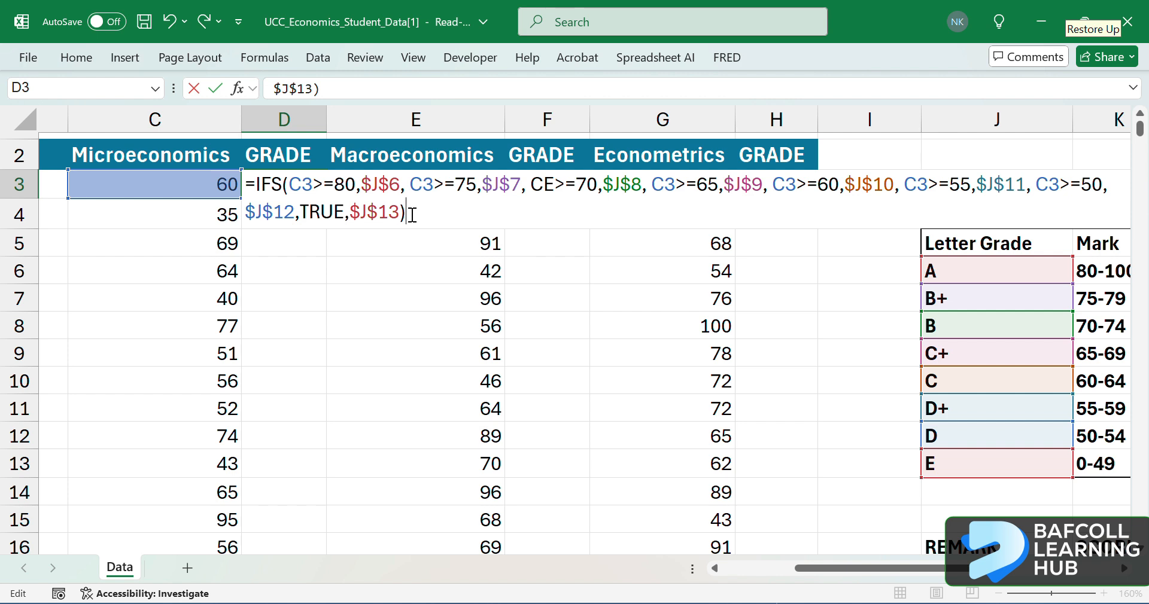
pyautogui.press('Return')
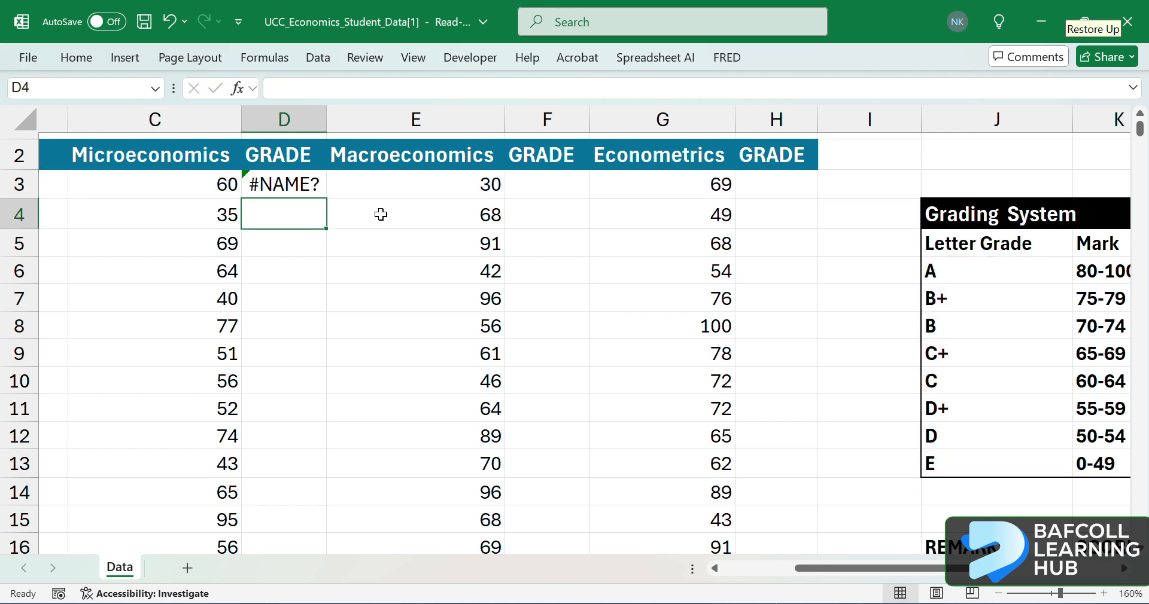
# Correct the third condition of the D3 IFS formula by replacing the mistyped reference CE with C3.
pyautogui.click(301, 183)
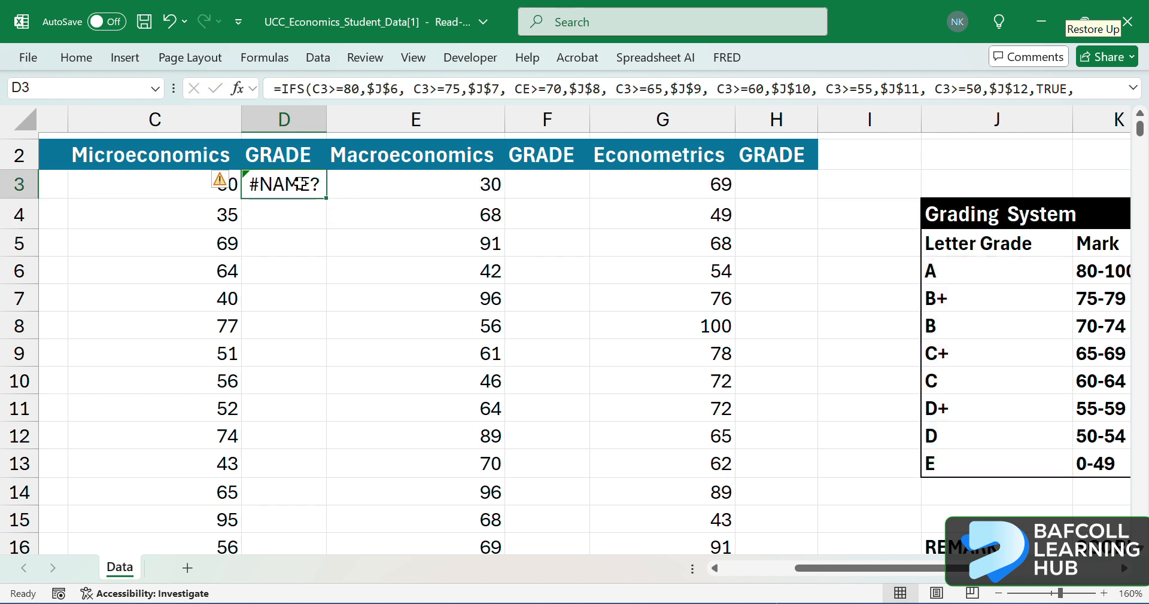
pyautogui.doubleClick(301, 184)
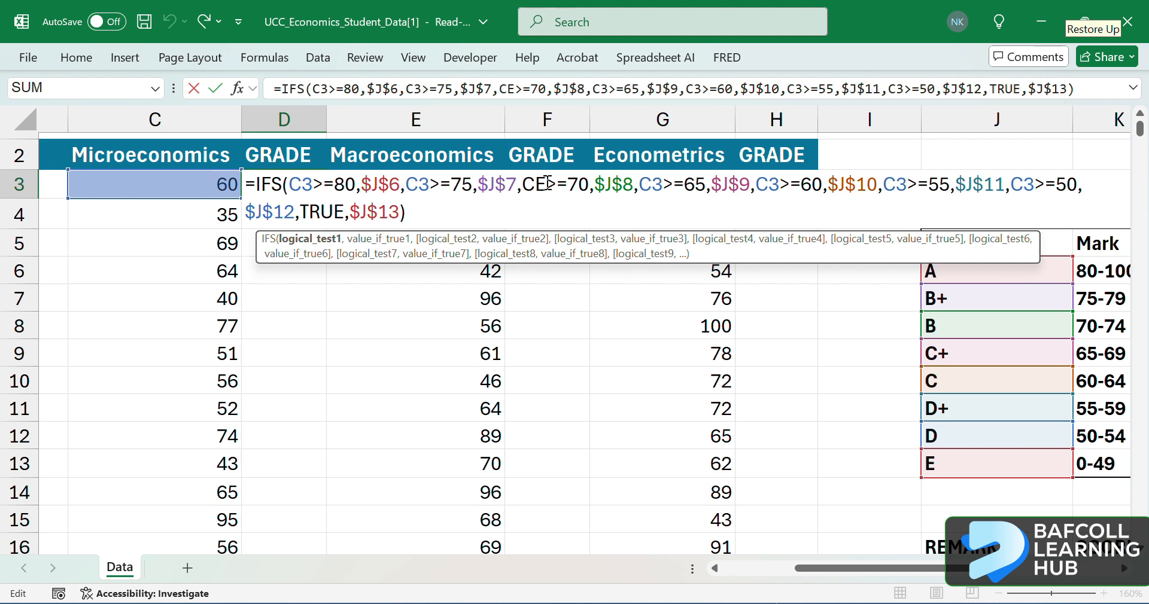
pyautogui.click(547, 183)
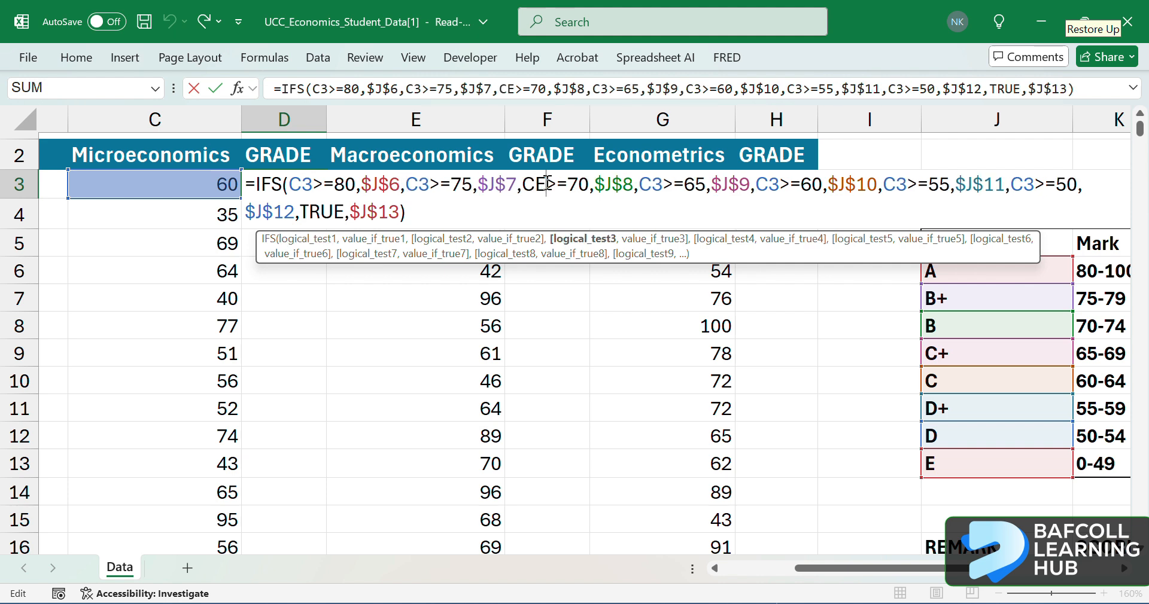
pyautogui.press('BackSpace')
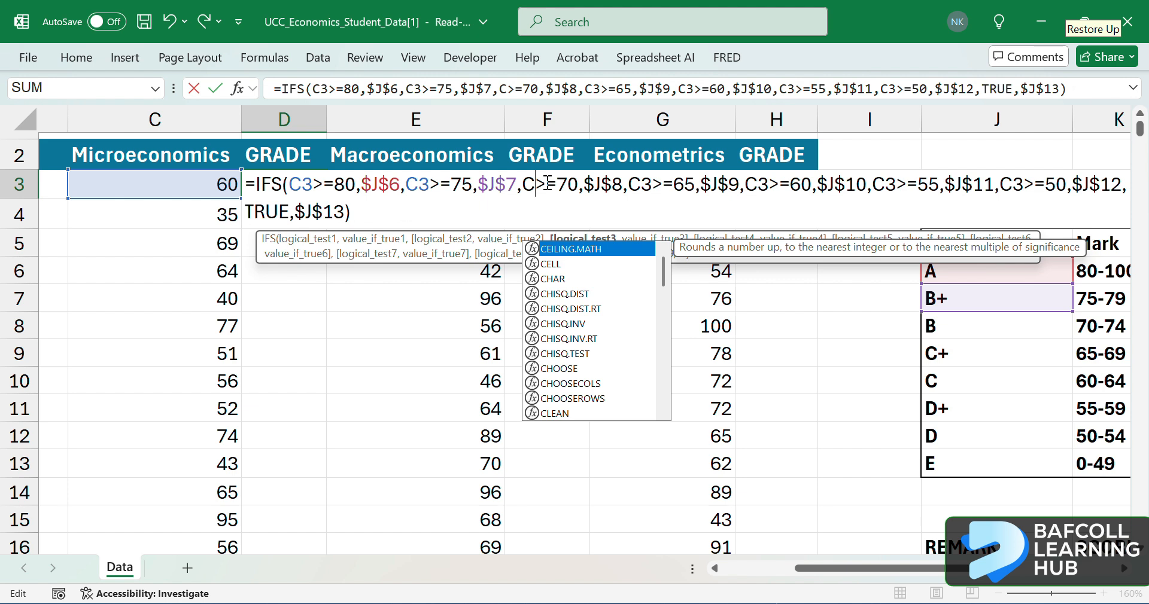
pyautogui.write('3')
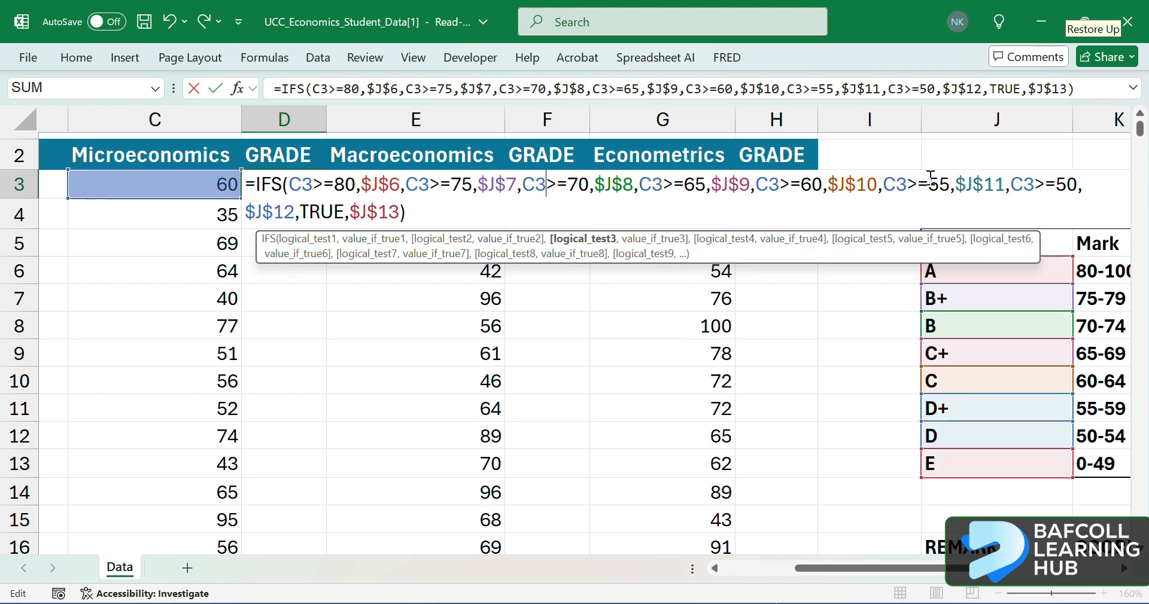
pyautogui.press('Return')
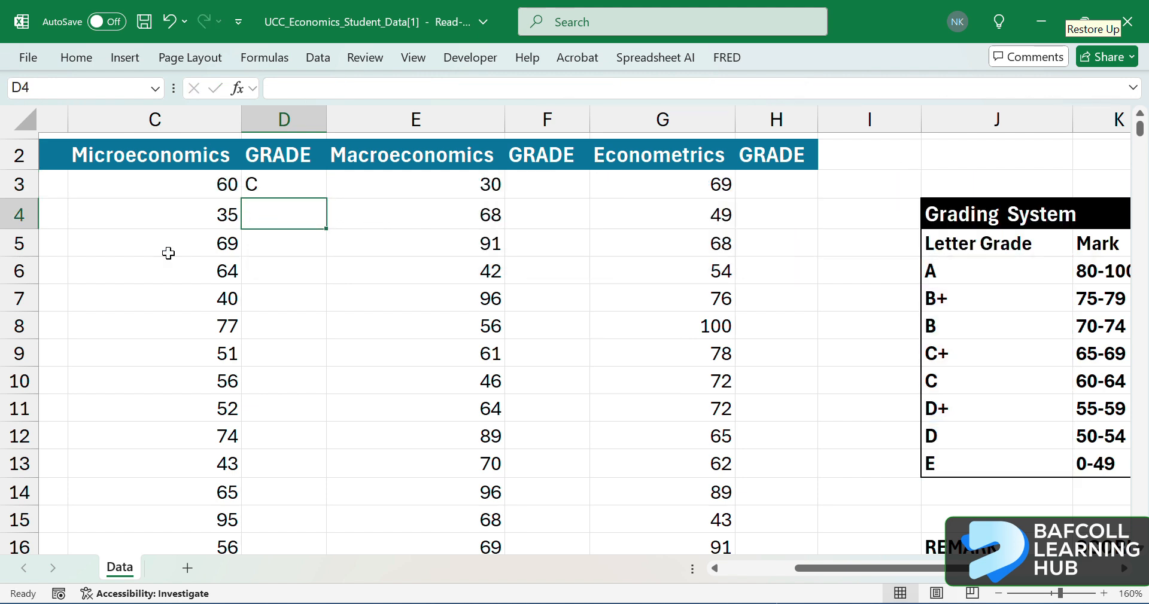
# Fill the D3 IFS formula down the Microeconomics GRADE column for all students.
pyautogui.scroll(-1, 235, 284)
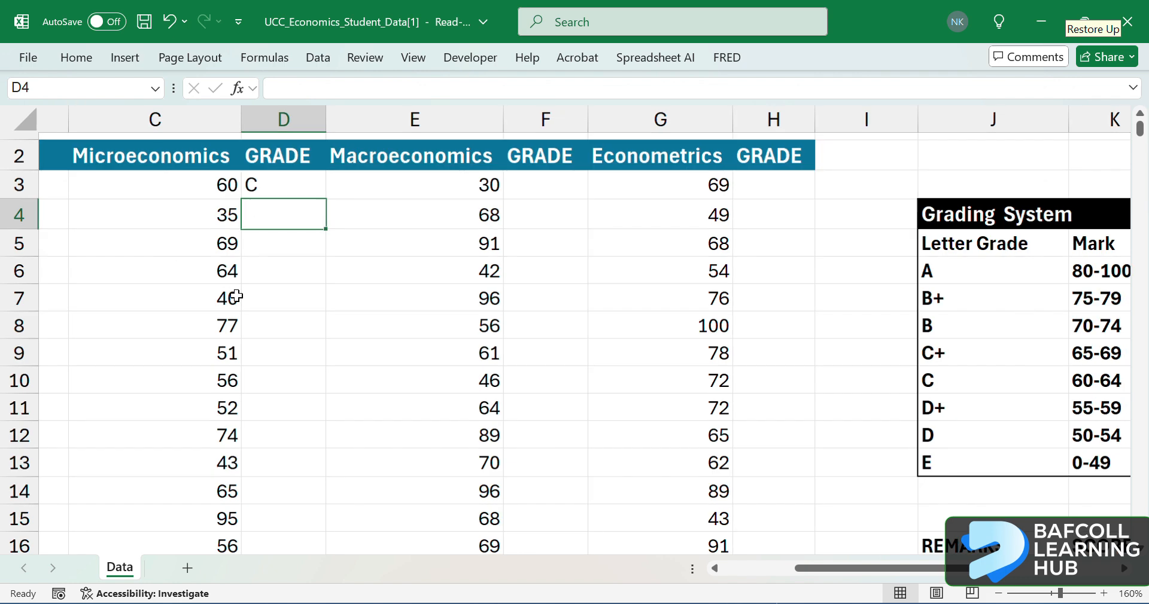
pyautogui.click(286, 185)
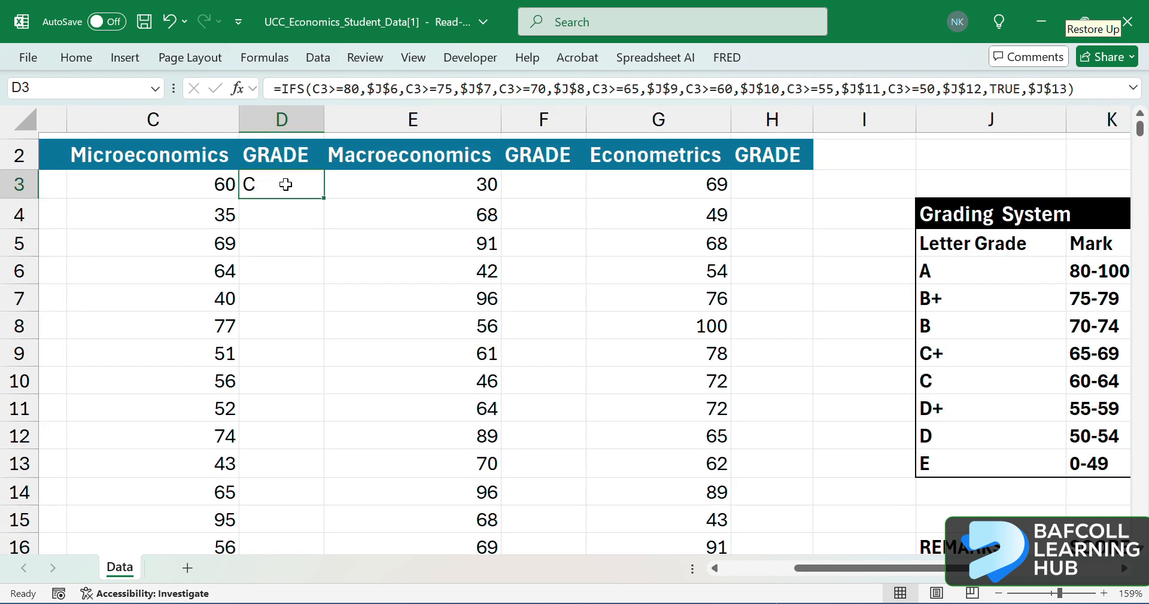
pyautogui.doubleClick(325, 199)
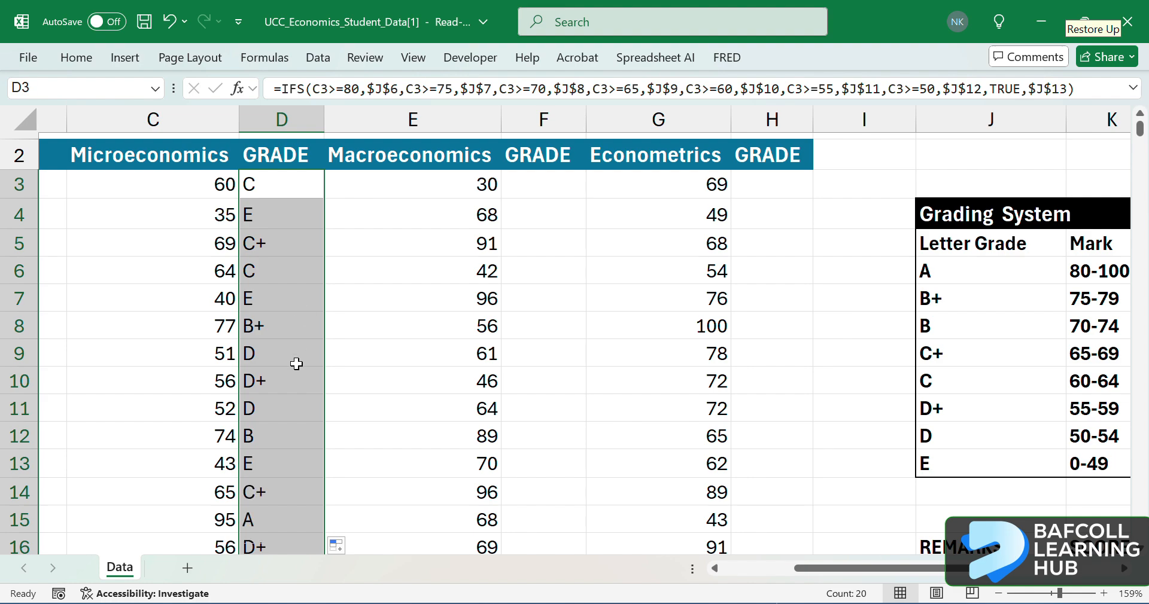
# Copy the D3 IFS formula and paste only the formula into F3, the first Macroeconomics grade cell.
pyautogui.scroll(-6, 352, 321)
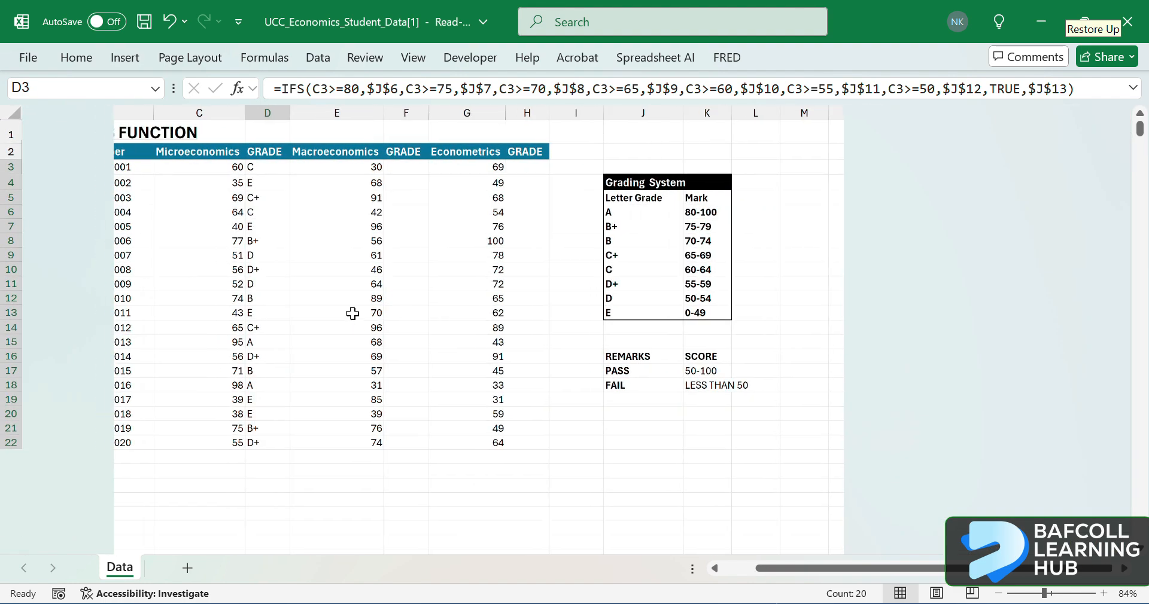
pyautogui.scroll(2, 351, 312)
pyautogui.scroll(3, 338, 284)
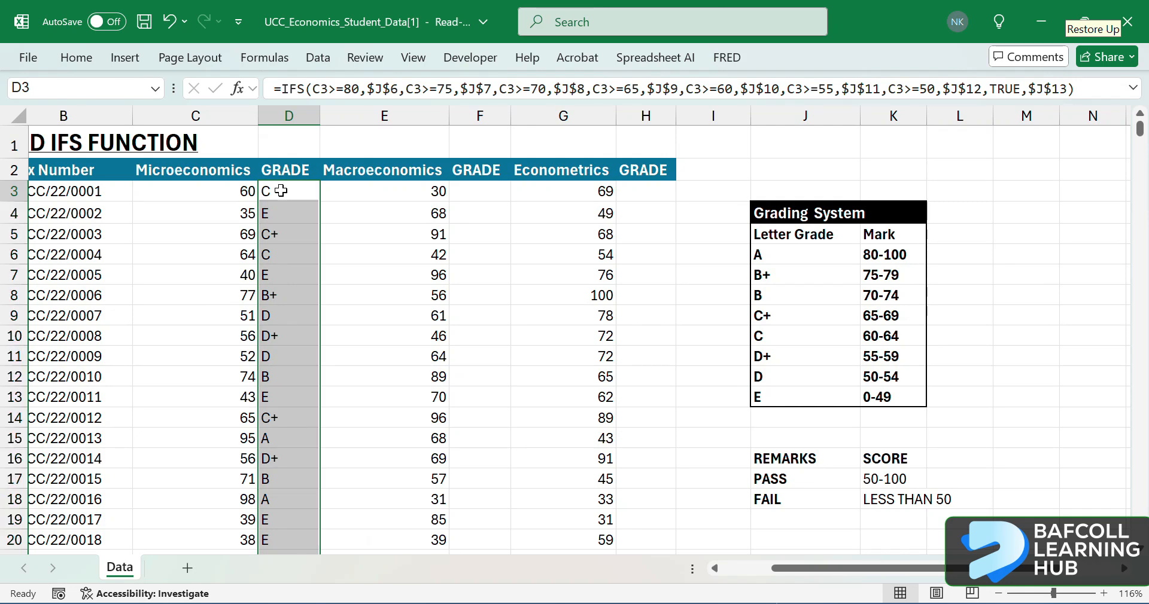
pyautogui.click(281, 191)
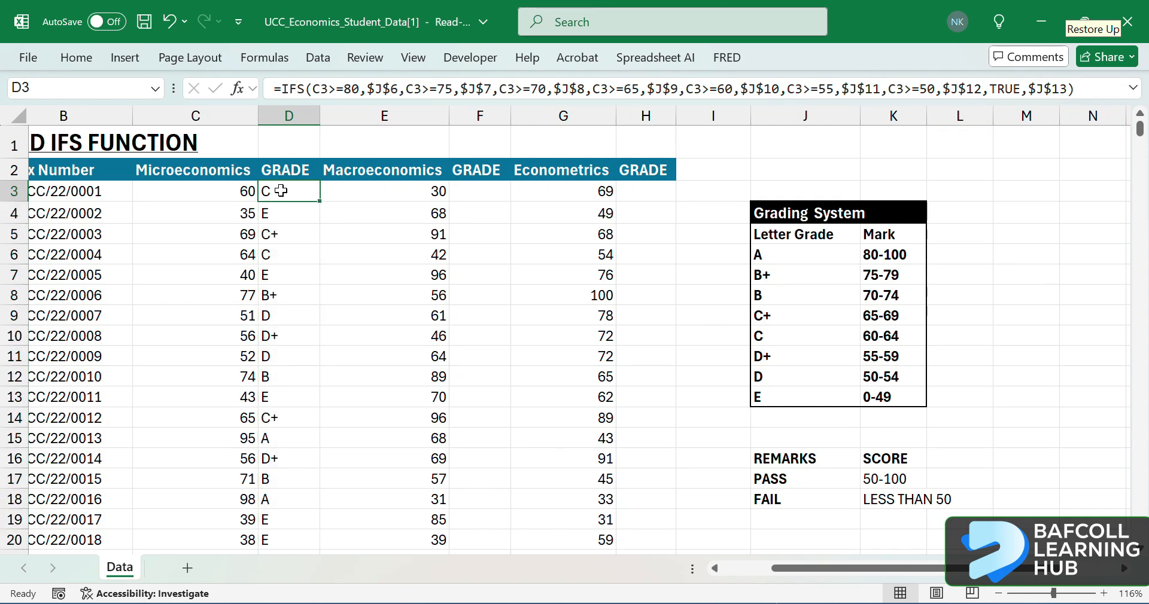
pyautogui.hotkey('ctrl', 'c')
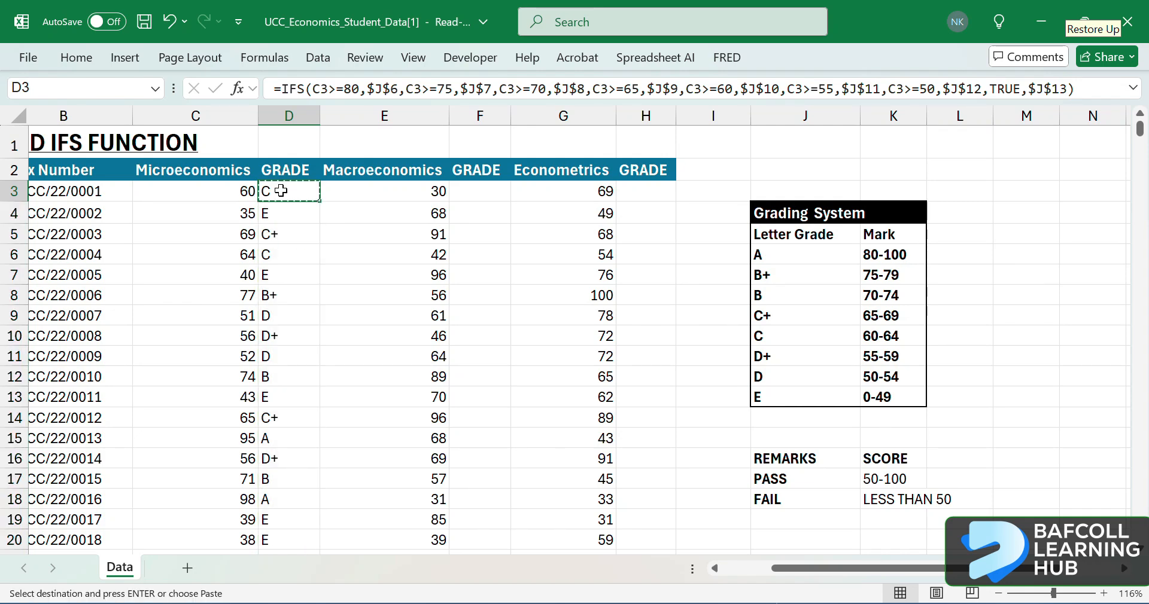
pyautogui.rightClick(492, 191)
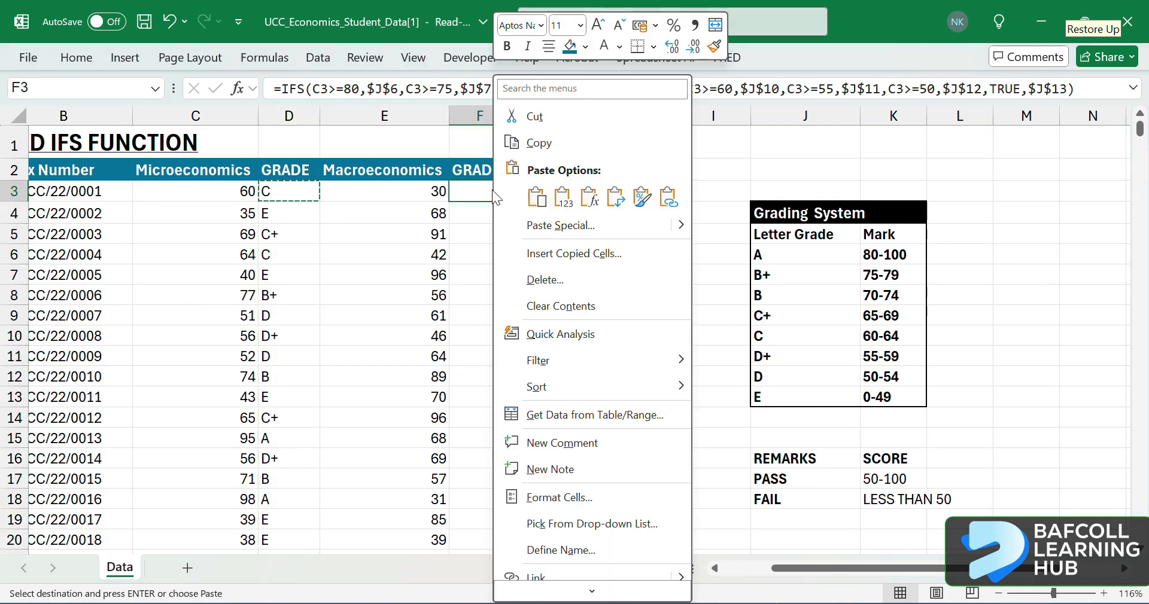
pyautogui.click(591, 207)
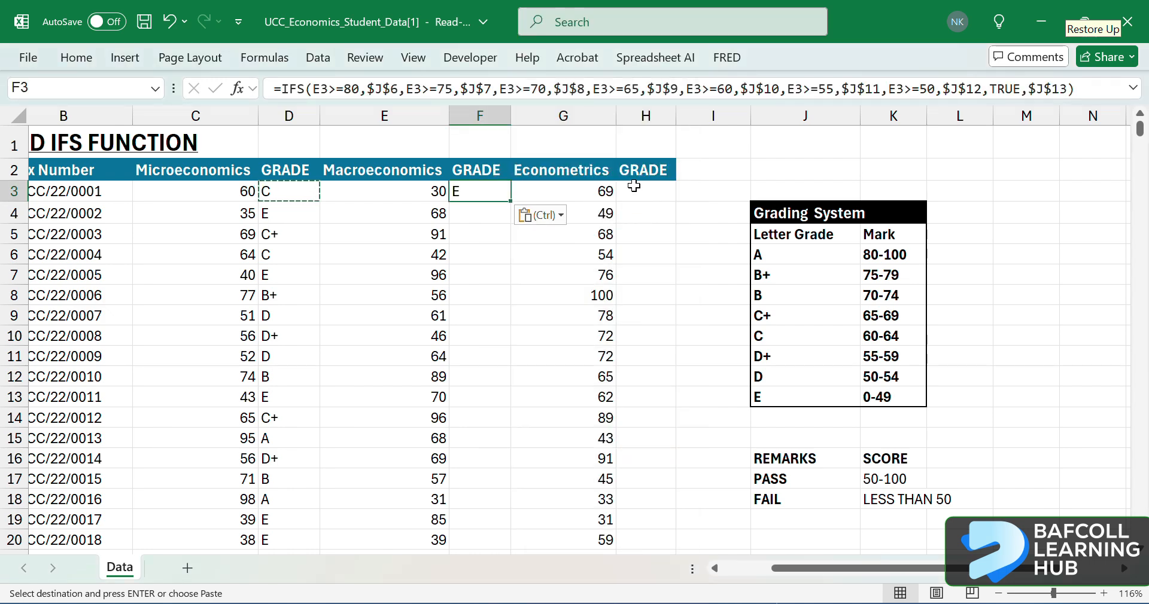
# Paste only the copied IFS formula into H3, the first Econometrics grade cell, and end the copy mode.
pyautogui.click(634, 190)
pyautogui.rightClick(635, 192)
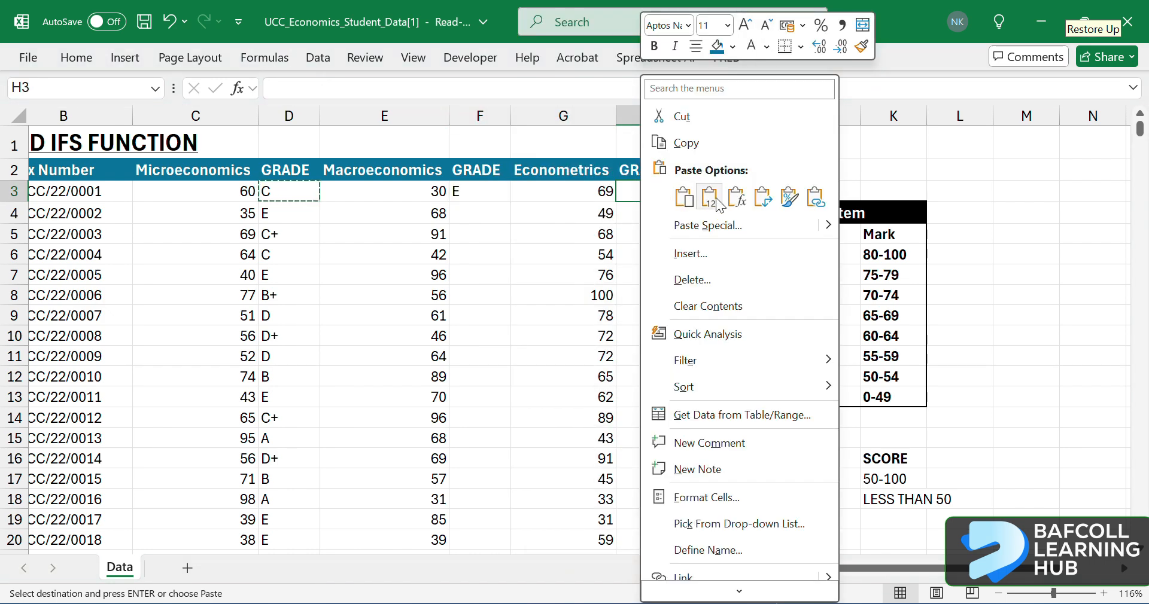
pyautogui.click(738, 199)
pyautogui.click(644, 222)
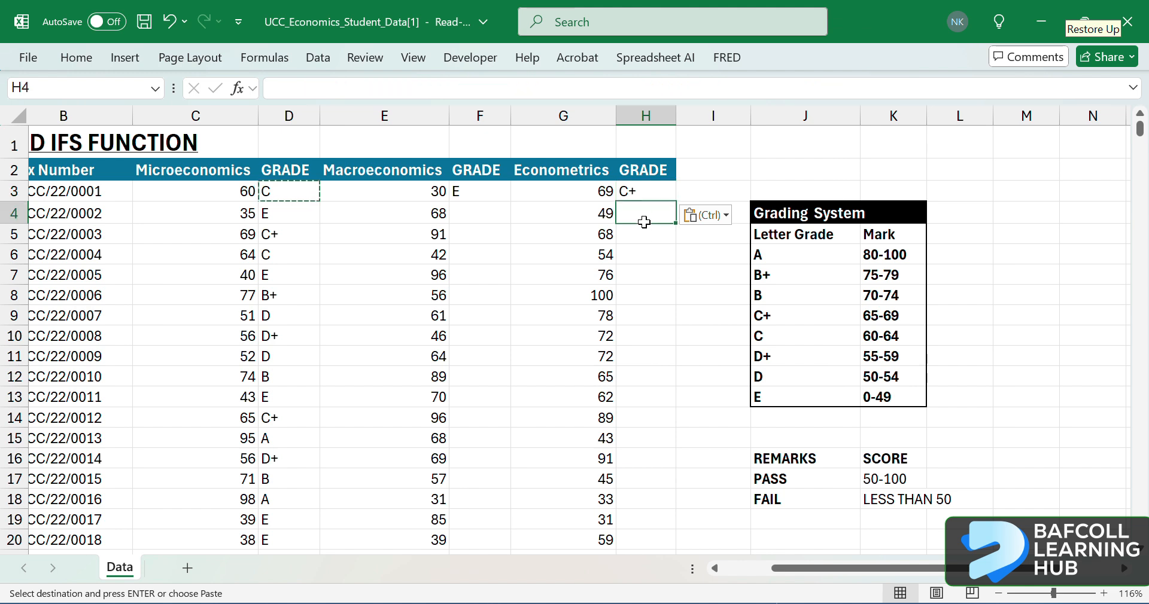
pyautogui.press('Escape')
# Fill the F3 and H3 IFS formulas down the Macroeconomics and Econometrics GRADE columns for all students.
pyautogui.click(481, 192)
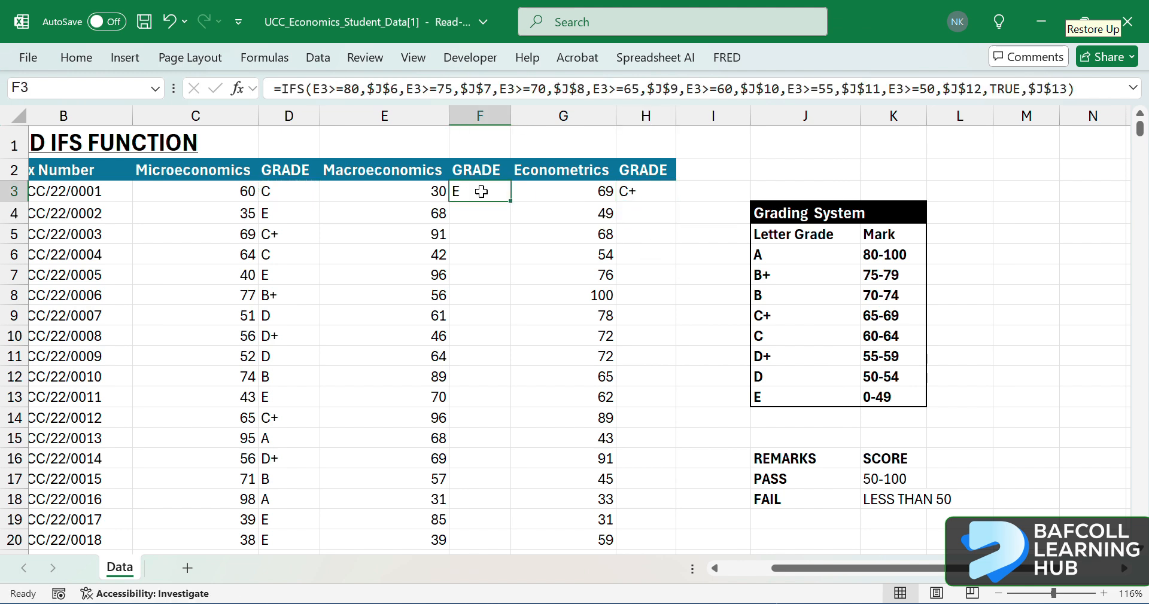
pyautogui.doubleClick(510, 201)
pyautogui.click(653, 193)
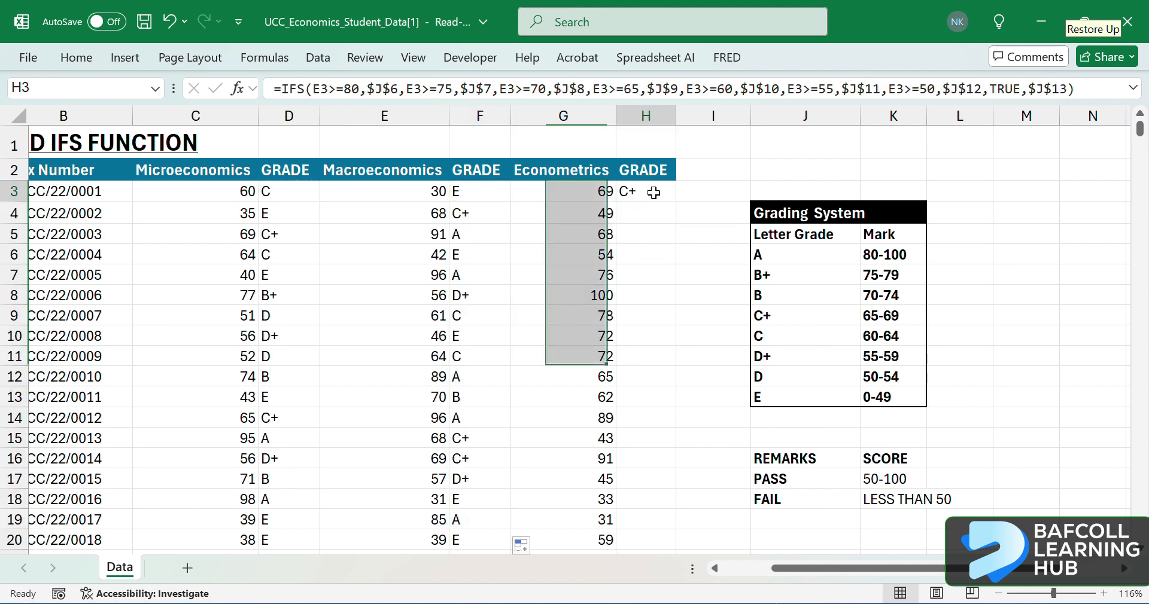
pyautogui.doubleClick(675, 202)
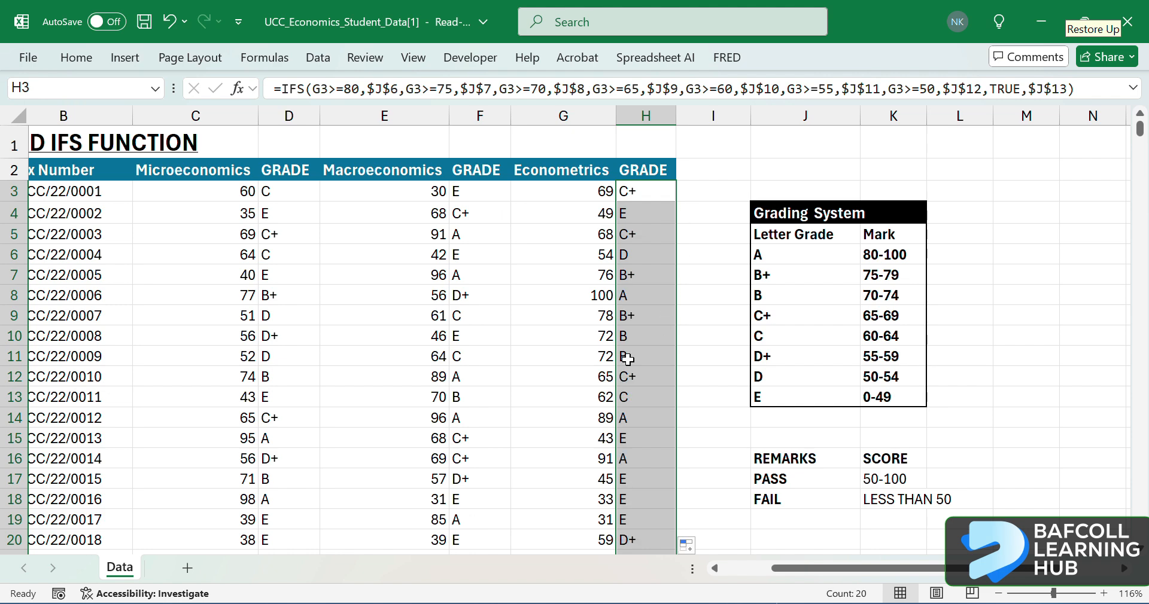
pyautogui.scroll(-2, 579, 384)
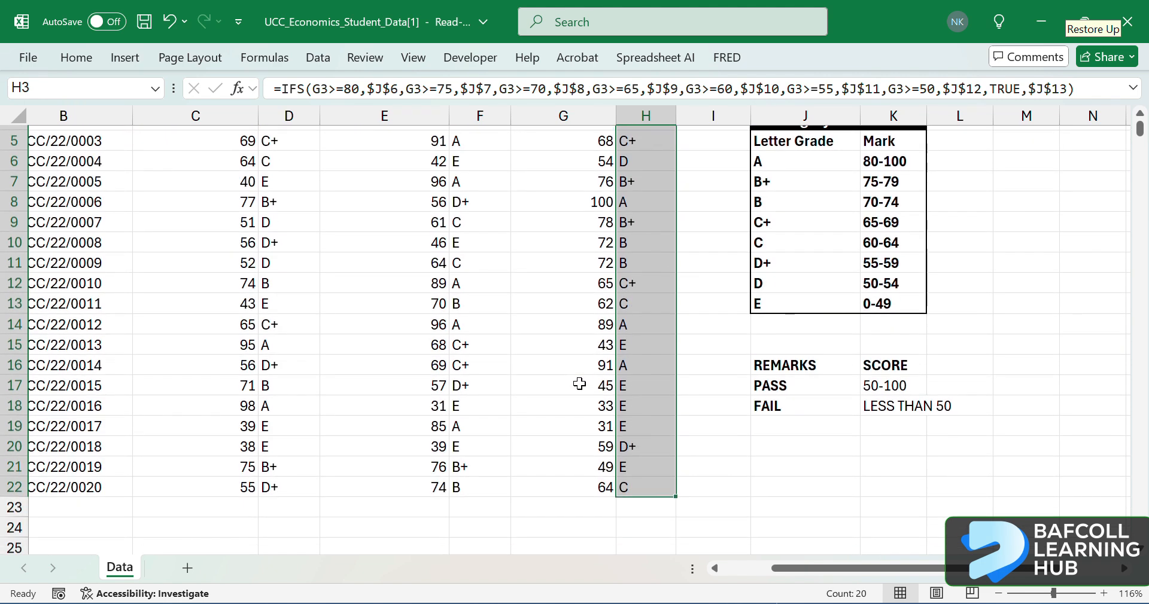
pyautogui.scroll(1, 579, 384)
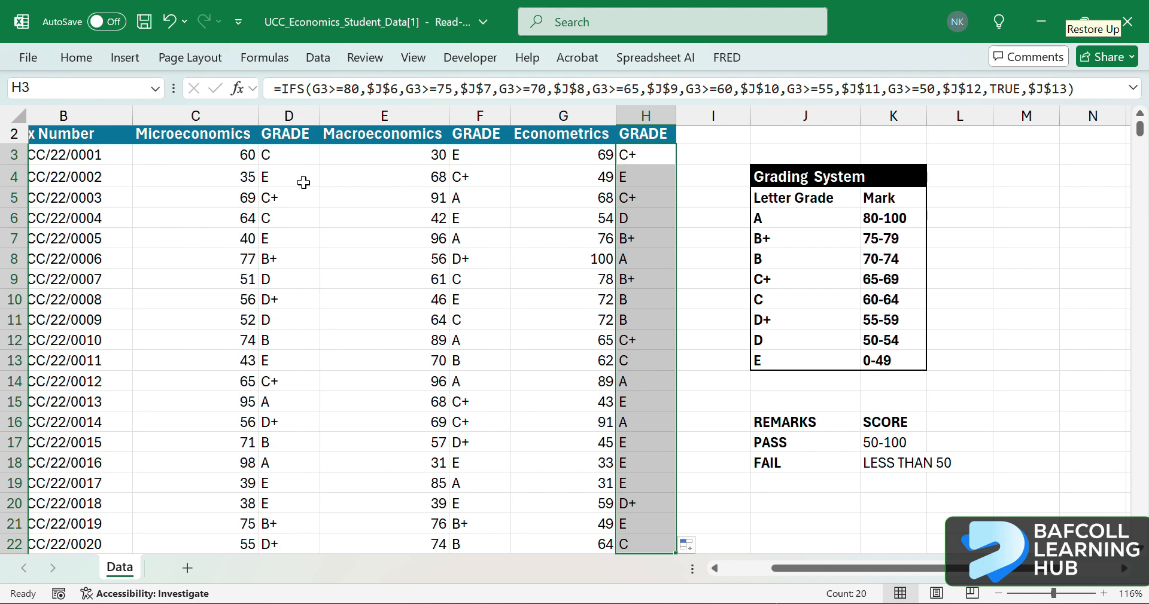
# Try to enter the D3 IFS formula without the final TRUE condition before $J$13.
pyautogui.click(282, 155)
pyautogui.doubleClick(282, 156)
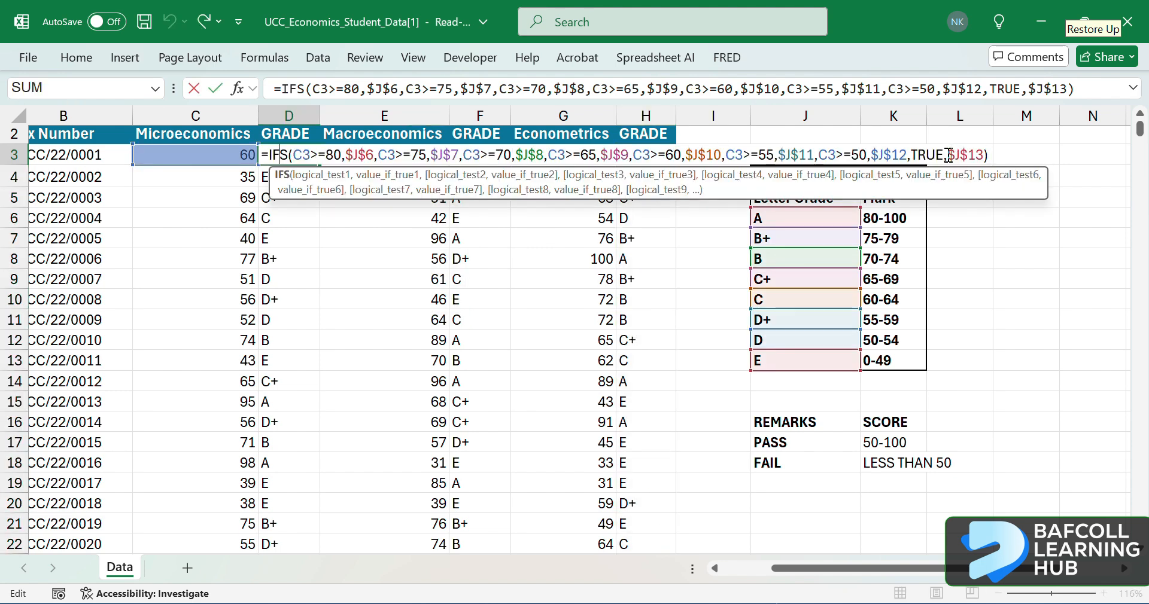
pyautogui.moveTo(947, 156); pyautogui.dragTo(912, 156)
pyautogui.press('BackSpace')
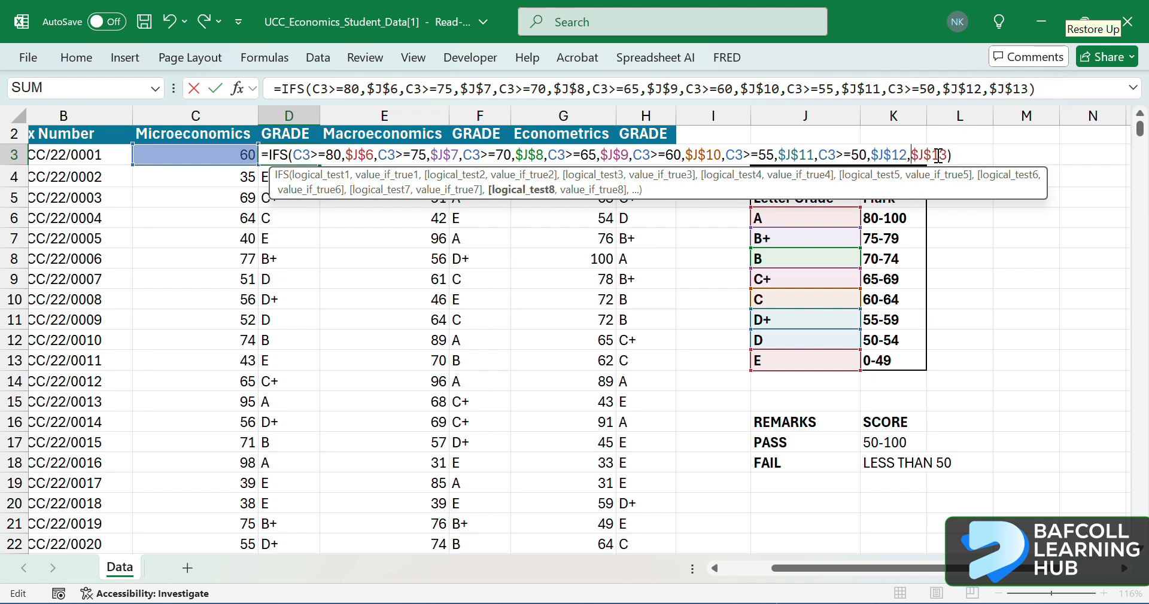
pyautogui.press('Return')
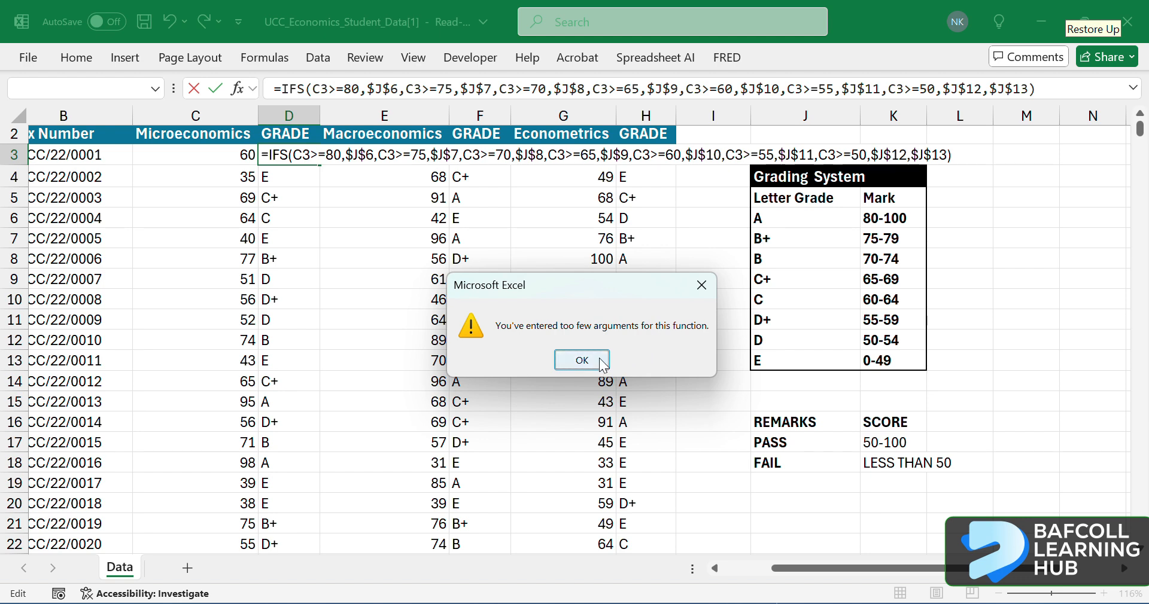
pyautogui.click(581, 360)
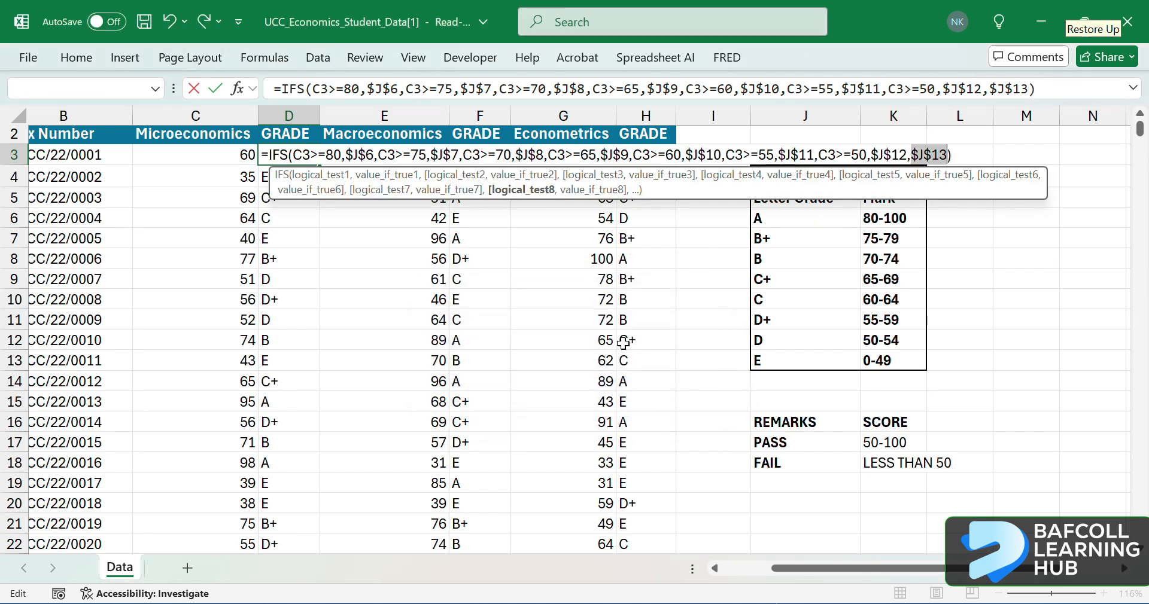
# Restore TRUE as the final condition before $J$13 in the D3 IFS formula and enter it.
pyautogui.click(991, 87)
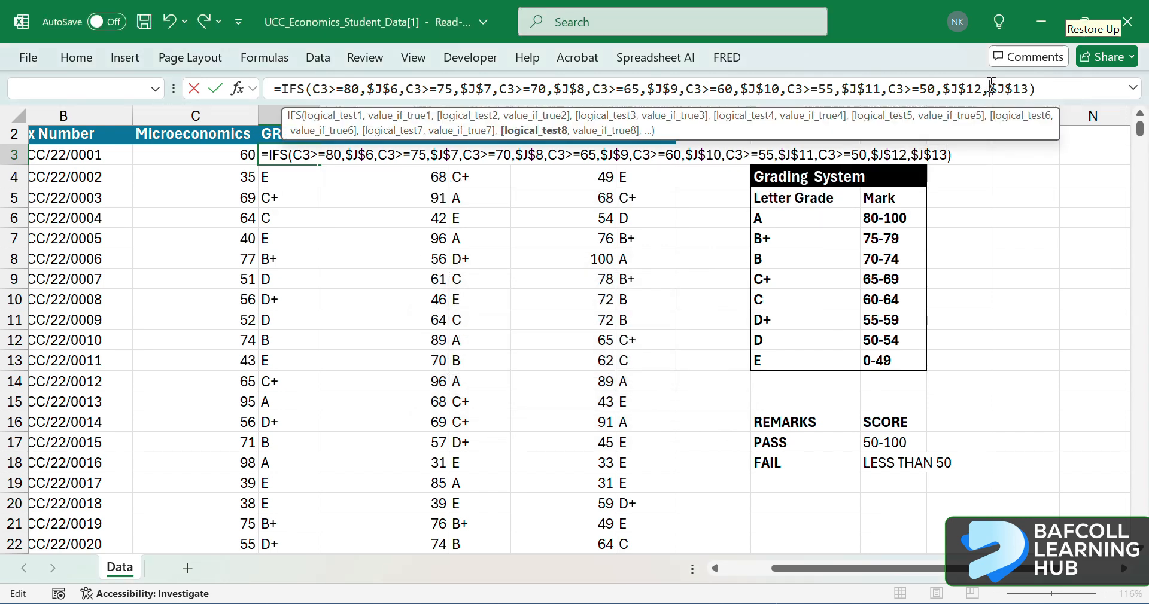
pyautogui.write('TR')
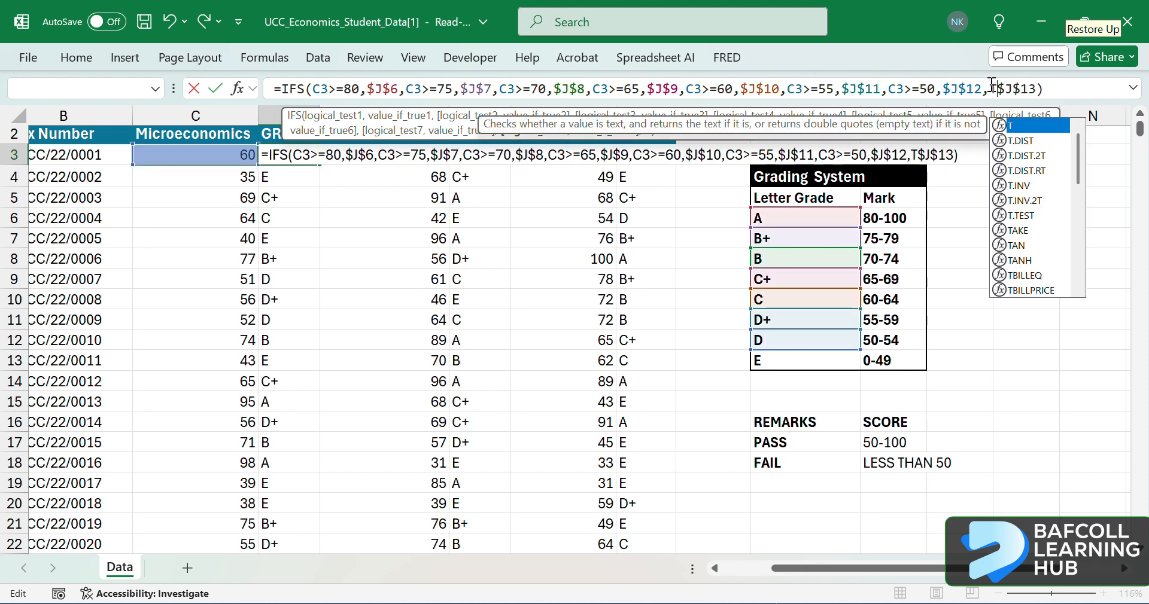
pyautogui.write('UE')
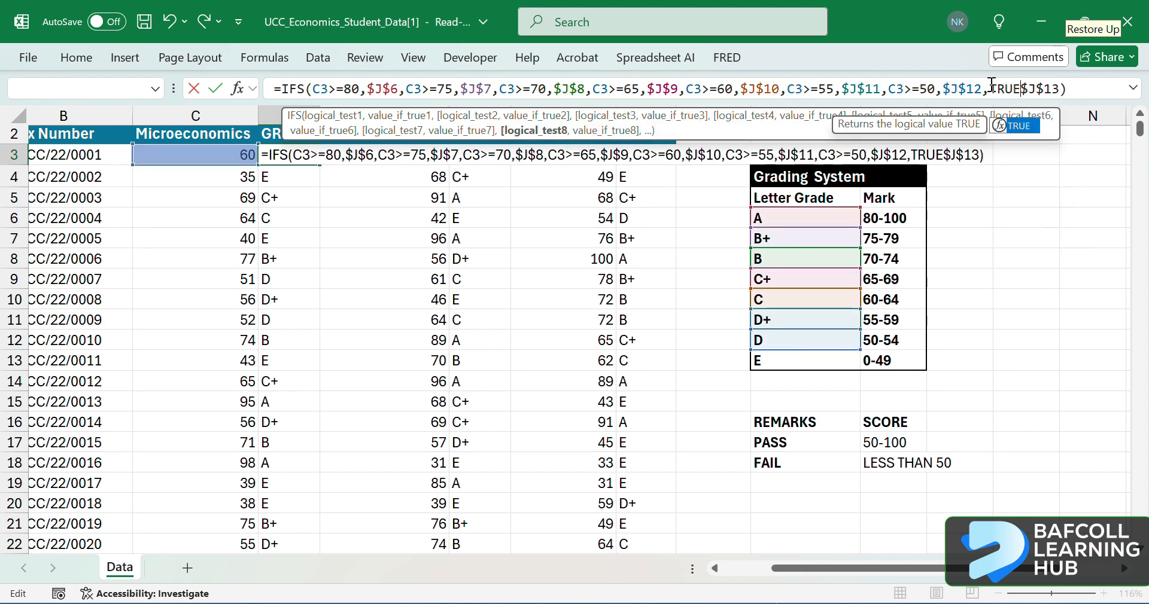
pyautogui.write(',')
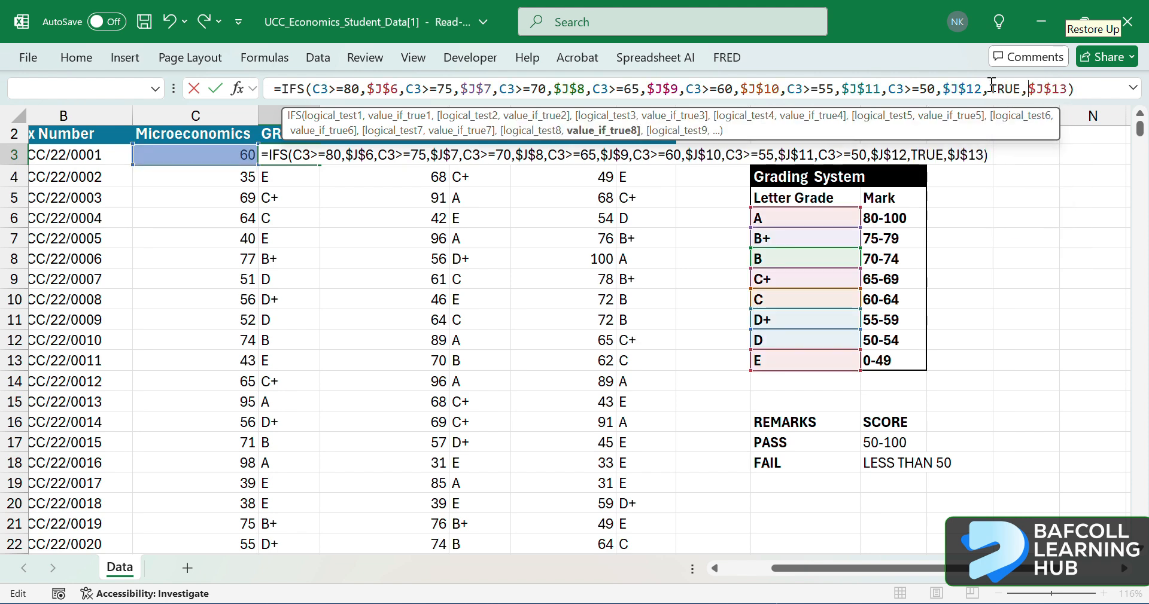
pyautogui.press('Return')
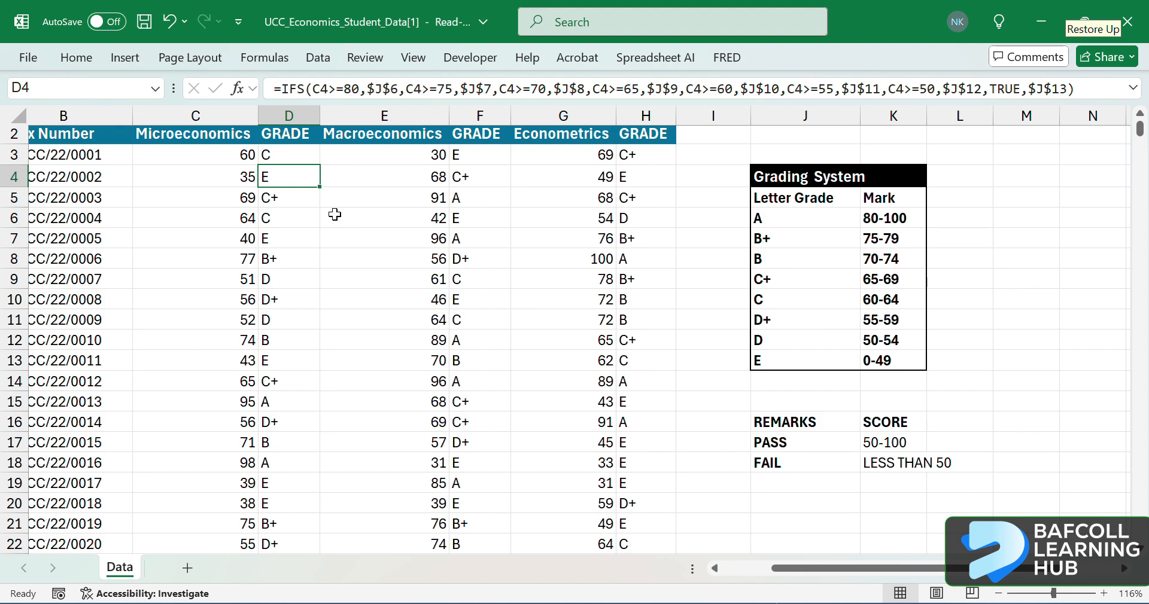
pyautogui.hscroll(-2, 335, 214)
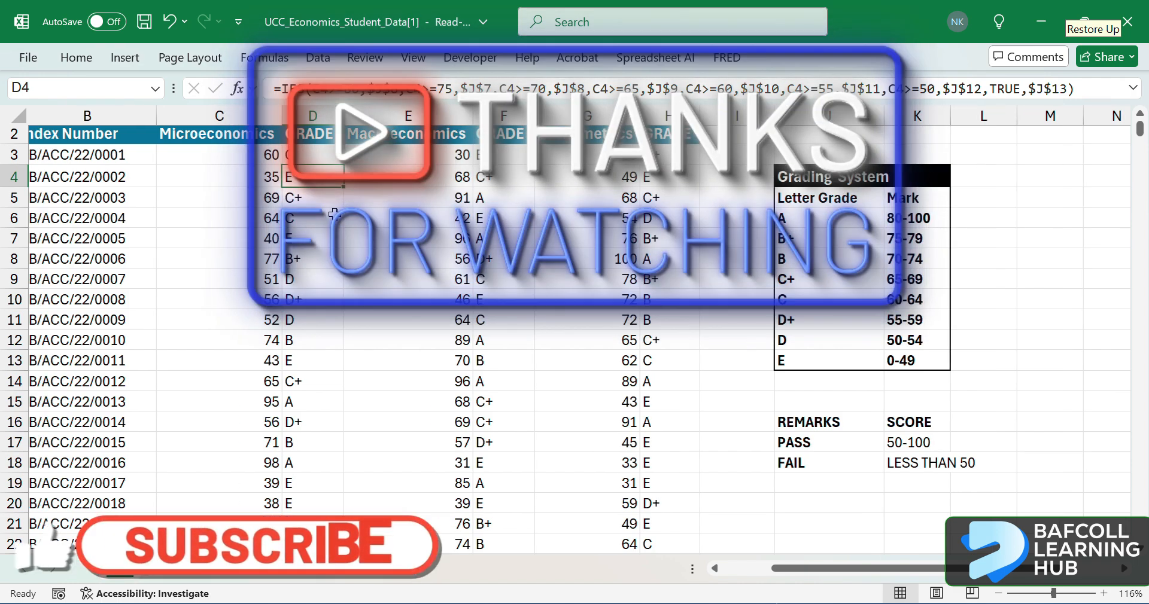
pyautogui.hscroll(-3, 335, 214)
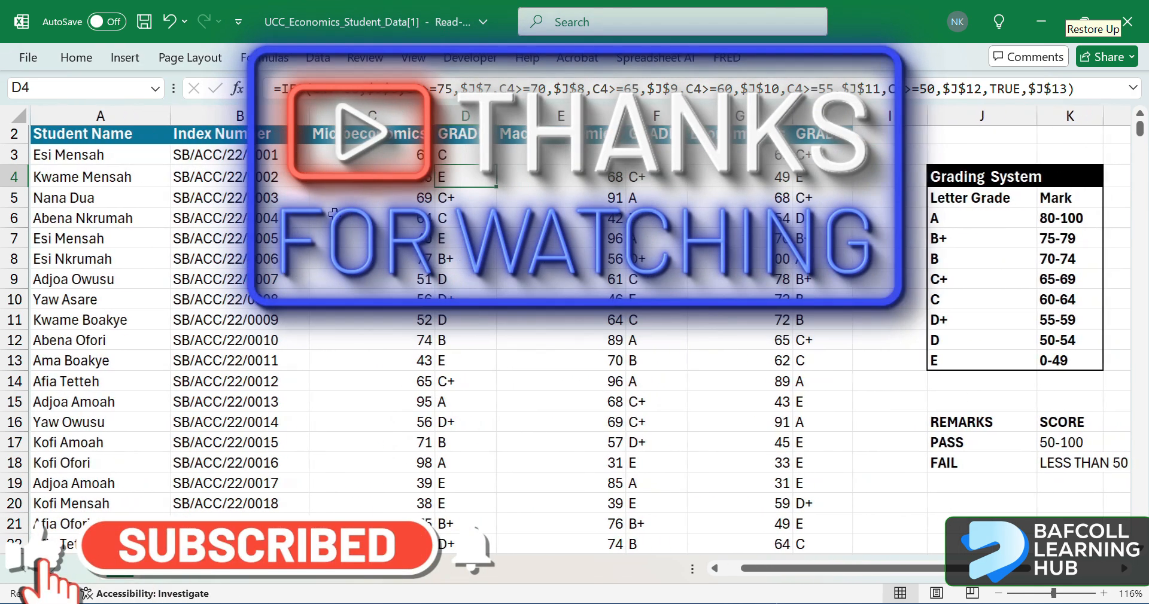